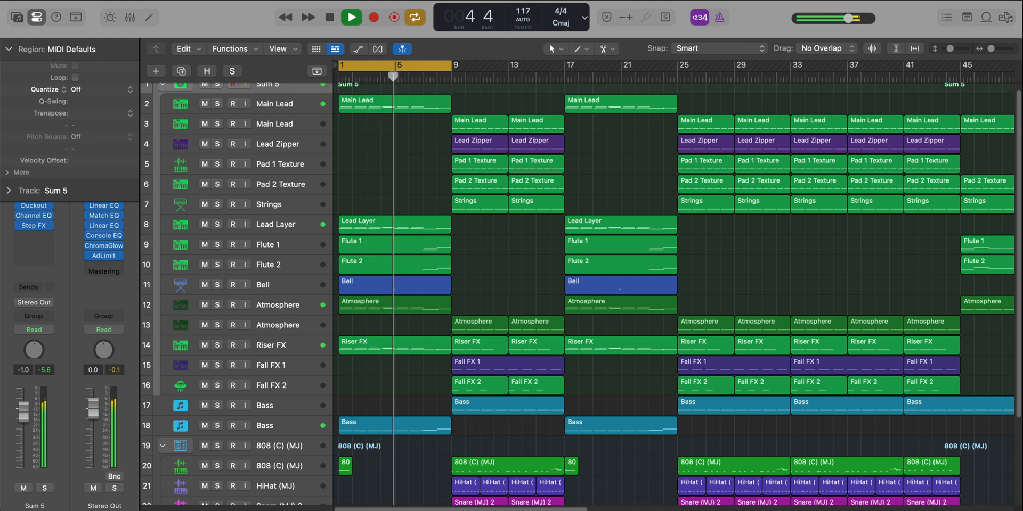
Open the Main Lead region at bar 1 in the Piano Roll, enlarge the editor, and examine the melody notes up to bar 9
ctrl+alt+click(605, 381)
ctrl+alt+click(605, 382)
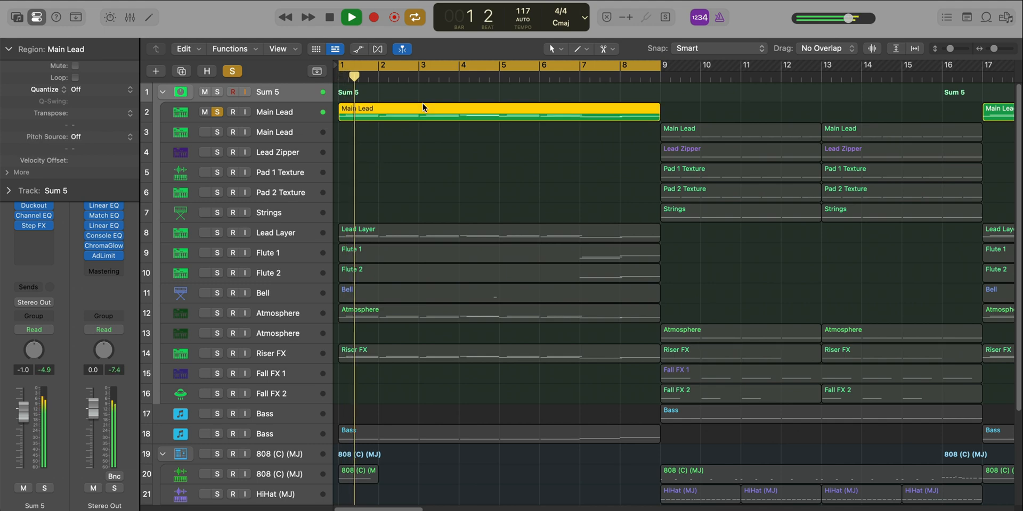
double_click(423, 105)
drag(515, 344, 516, 301)
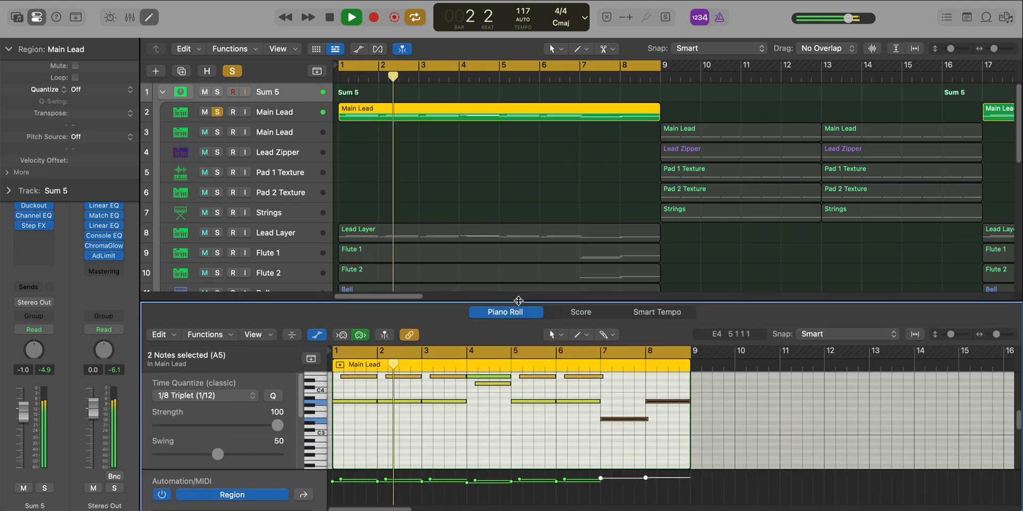
scroll(515, 369, up, 2)
key(super+Left)
click(485, 430)
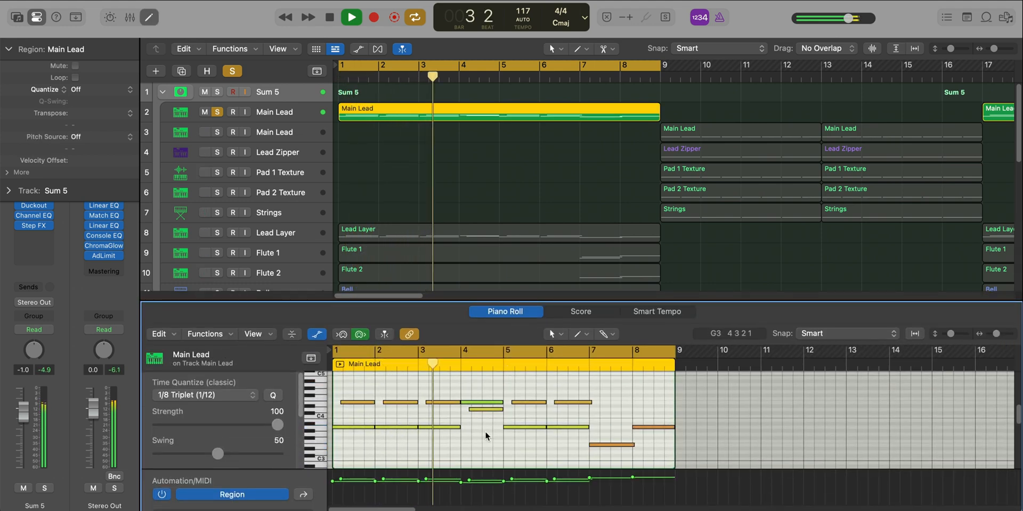
scroll(486, 434, up, 3)
scroll(486, 433, up, 2)
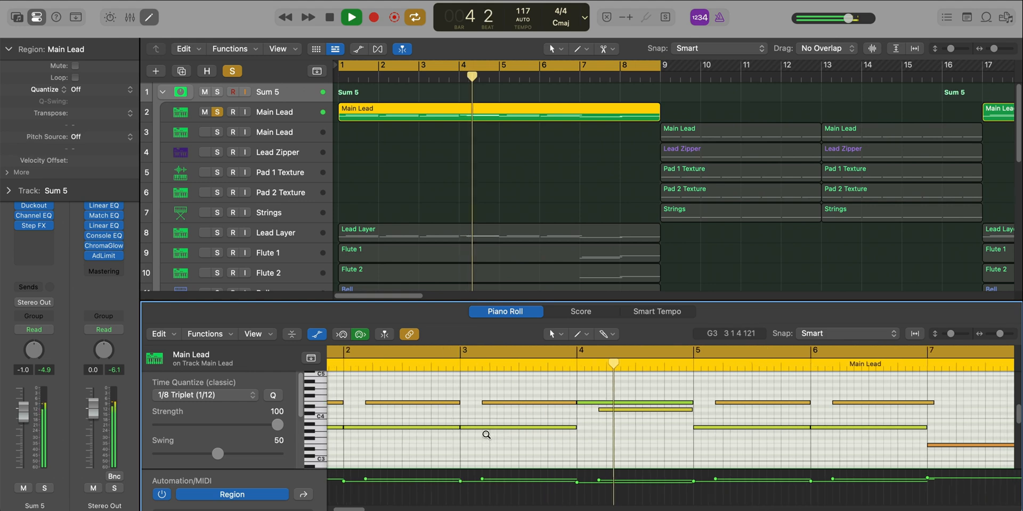
scroll(485, 432, down, 6)
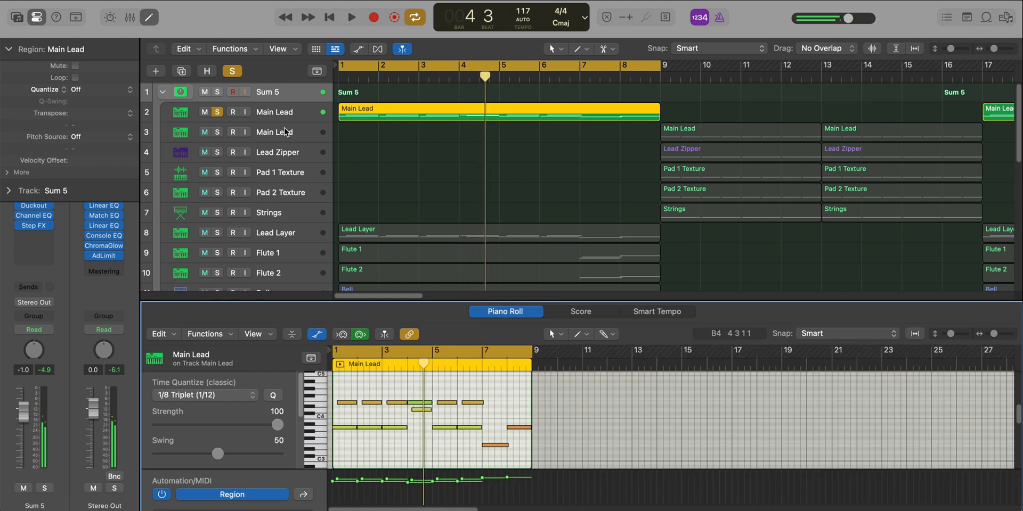
Open the Alchemy instrument on the first Main Lead track and inspect its Angelic Analog preset and advanced settings
click(290, 111)
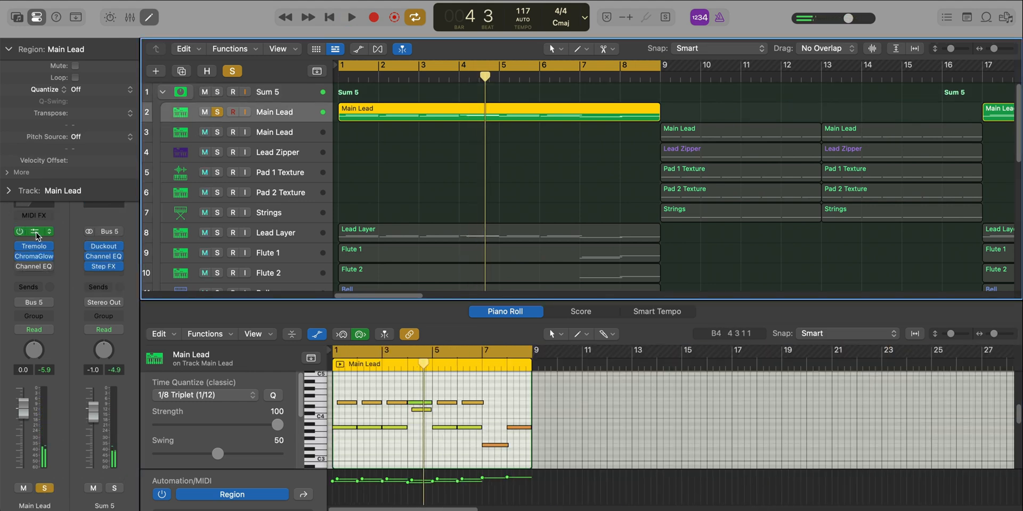
click(35, 232)
drag(663, 169, 557, 45)
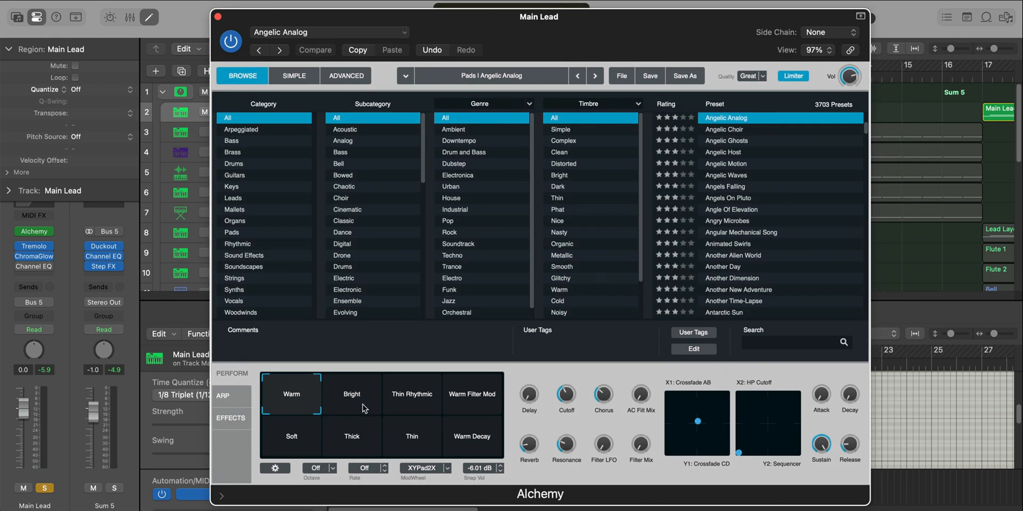
click(345, 79)
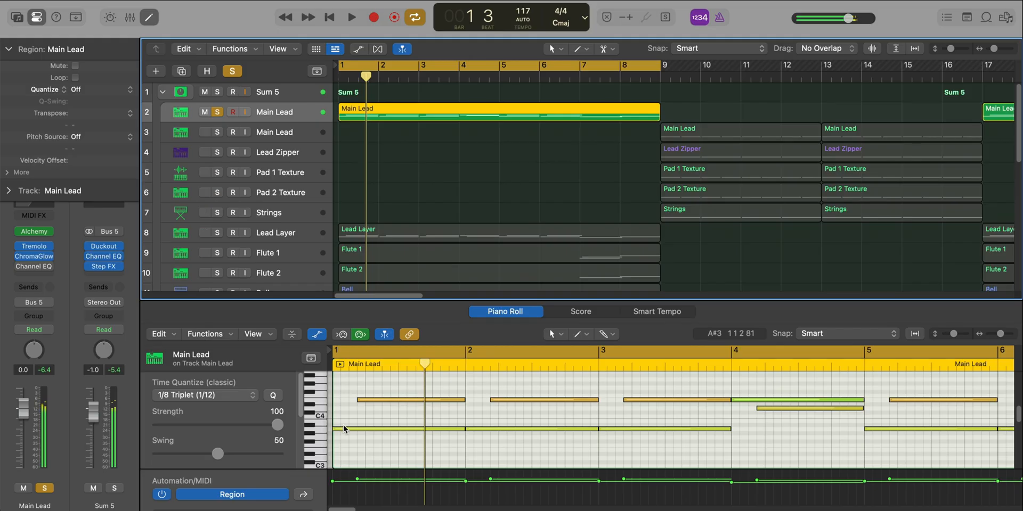
Point out the first low note and the first high note of the Main Lead melody in the Piano Roll
click(343, 429)
click(367, 400)
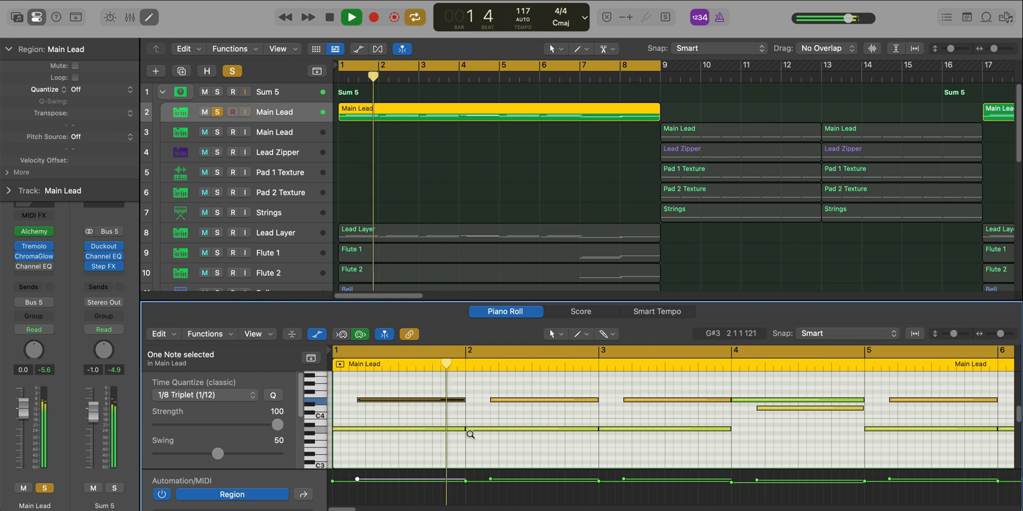
scroll(469, 436, down, 5)
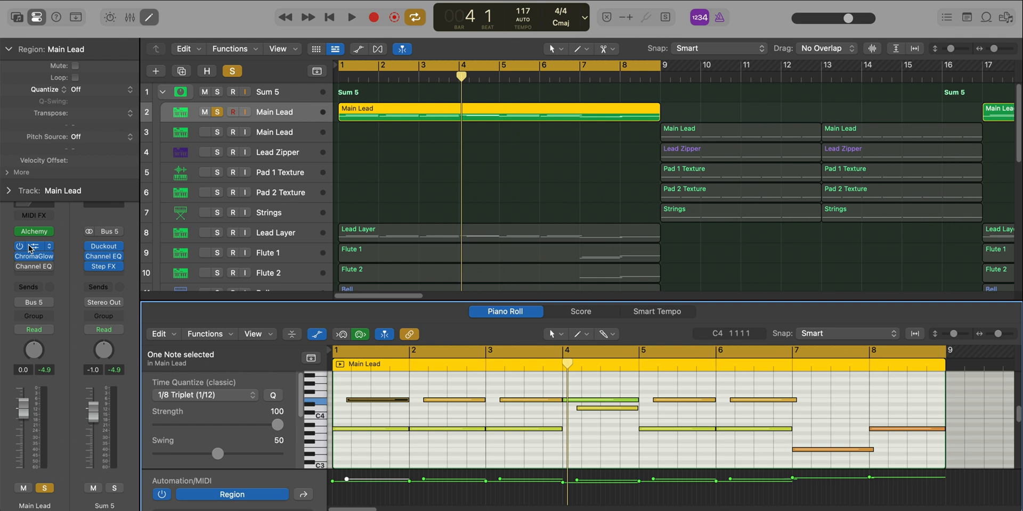
Open the Main Lead track's Tremolo effect, audition it during playback, and close it
click(29, 248)
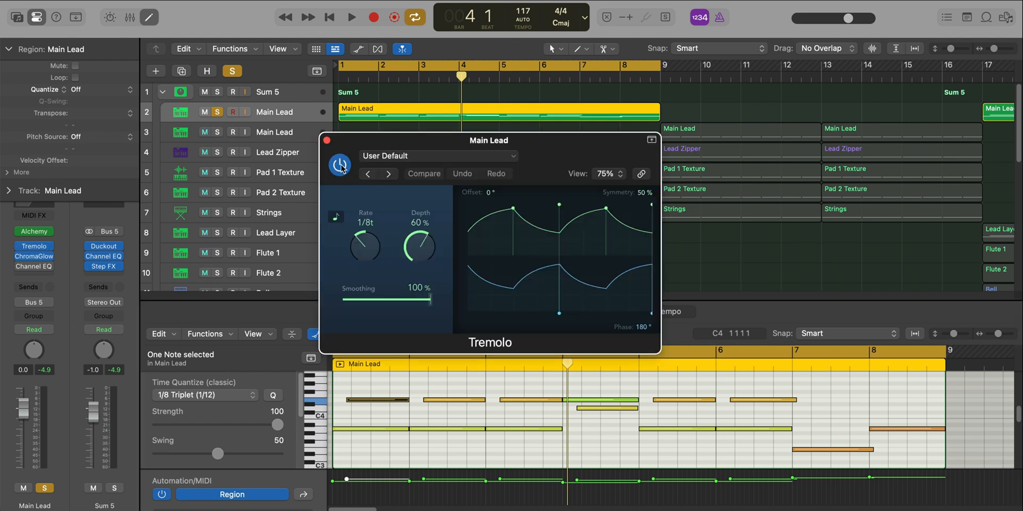
key(space)
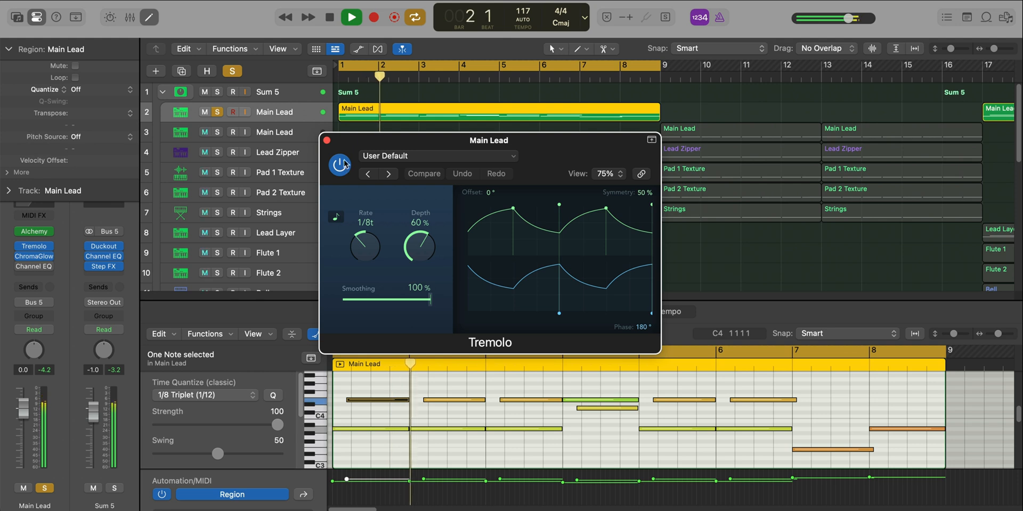
click(327, 141)
key(space)
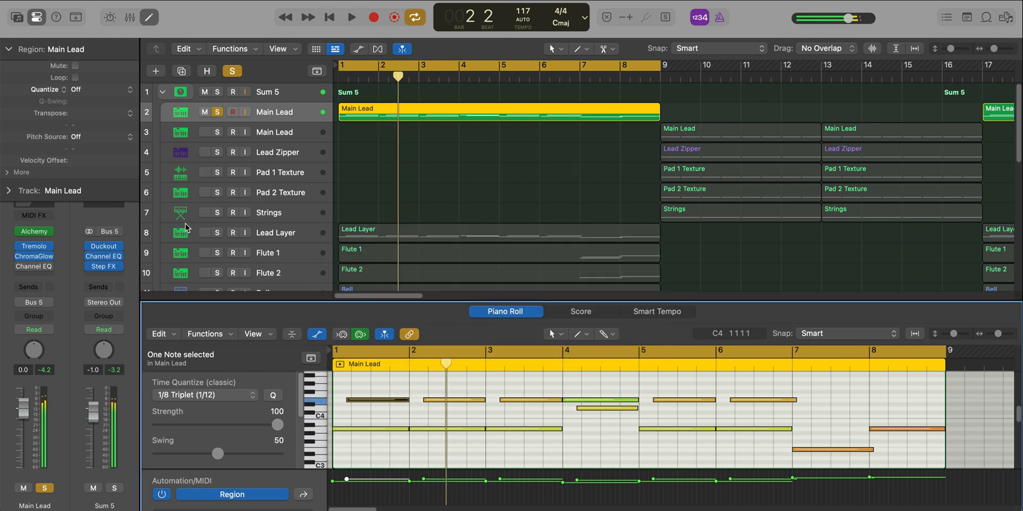
Open the Main Lead track's ChromaGlow, toggle its bypass to compare the sound, and close the plug-in and the Piano Roll
click(33, 258)
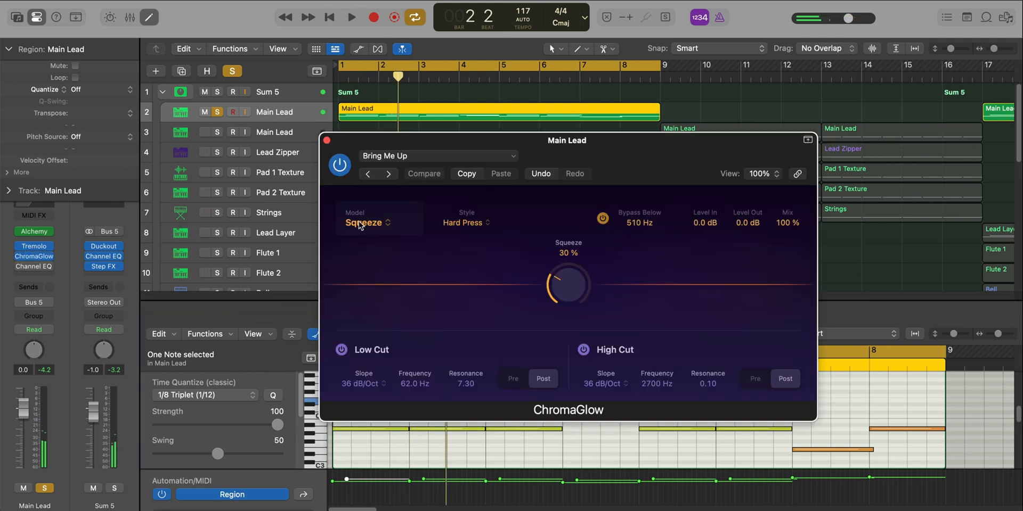
click(339, 168)
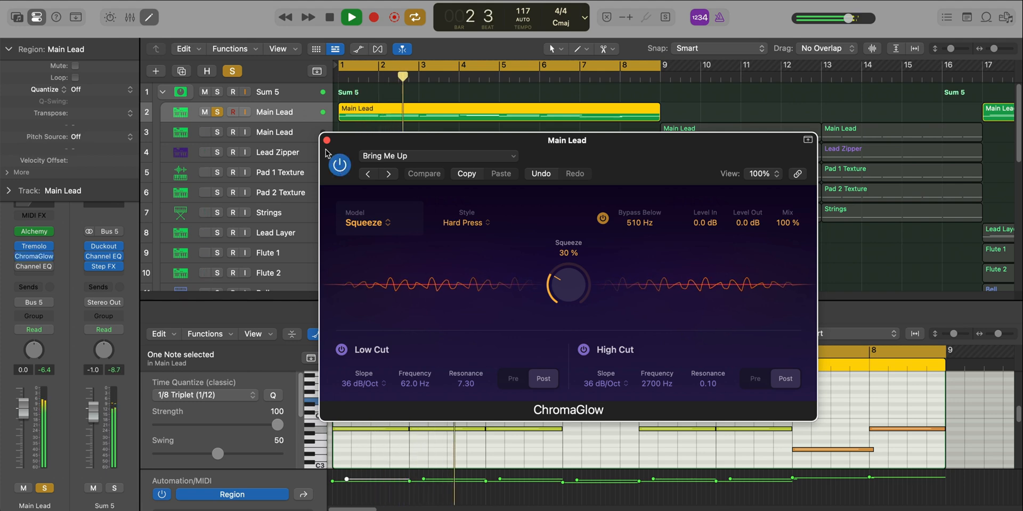
click(326, 140)
key(p)
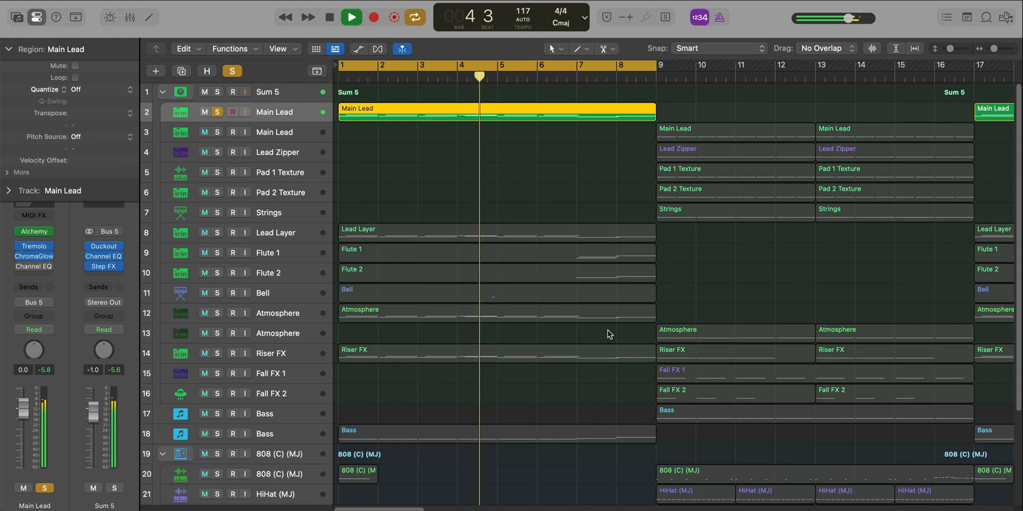
key(space)
Solo only the Lead Layer track, open its first region in the Piano Roll, and play it back
alt+click(216, 233)
double_click(440, 225)
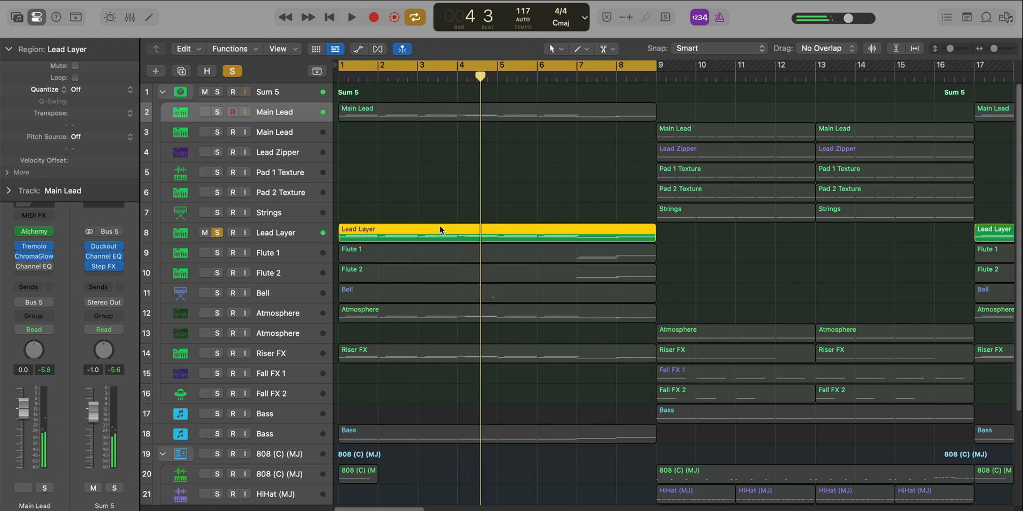
key(space)
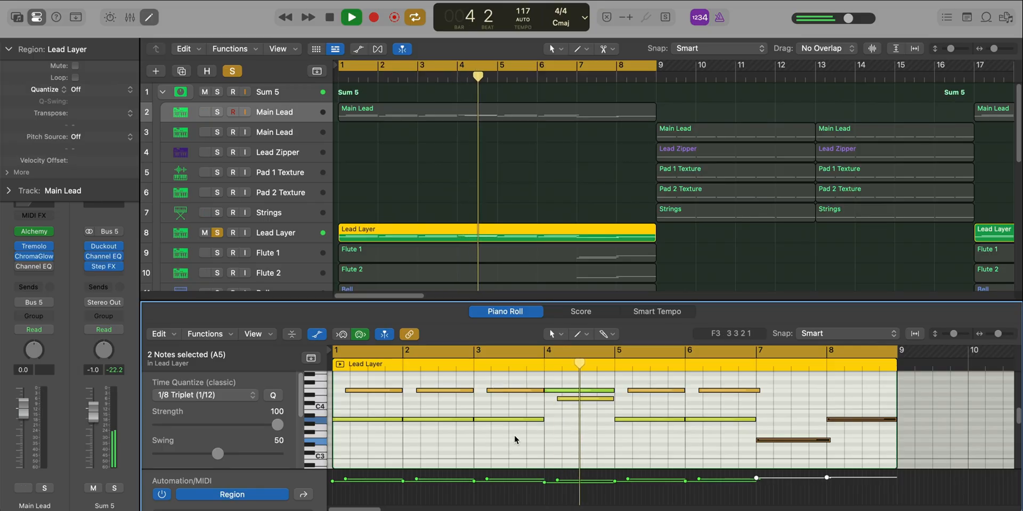
key(space)
Open the Lead Layer track's Alchemy instrument with the Aqua Mallet preset and show its preset browser
click(310, 230)
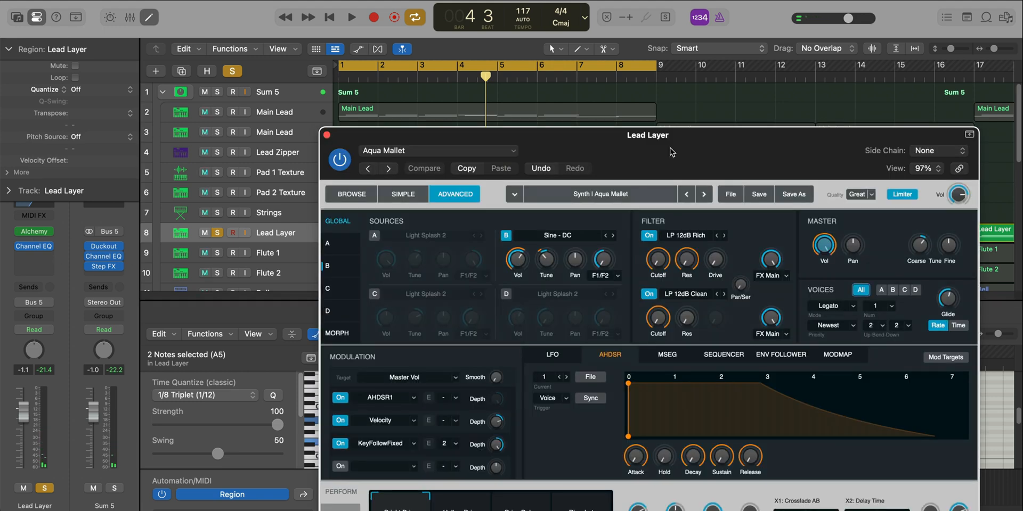
drag(670, 146, 568, 35)
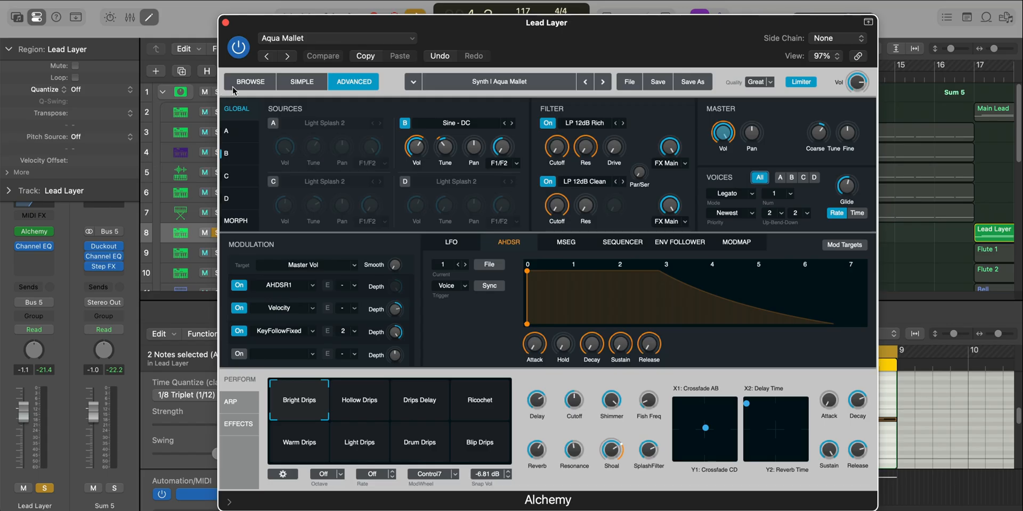
click(239, 85)
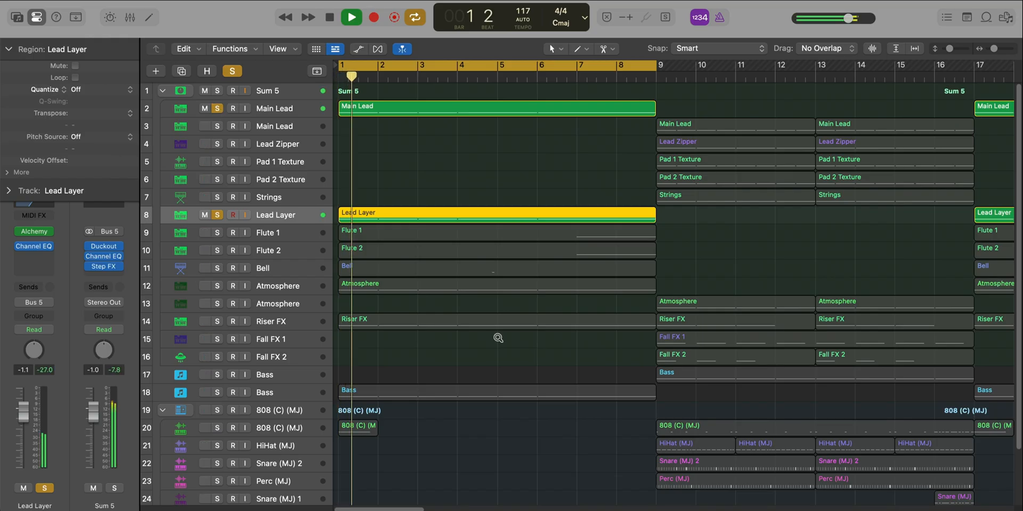
Listen to Main Lead and Lead Layer together, muting and unmuting the Lead Layer track to compare
ctrl+alt+click(498, 337)
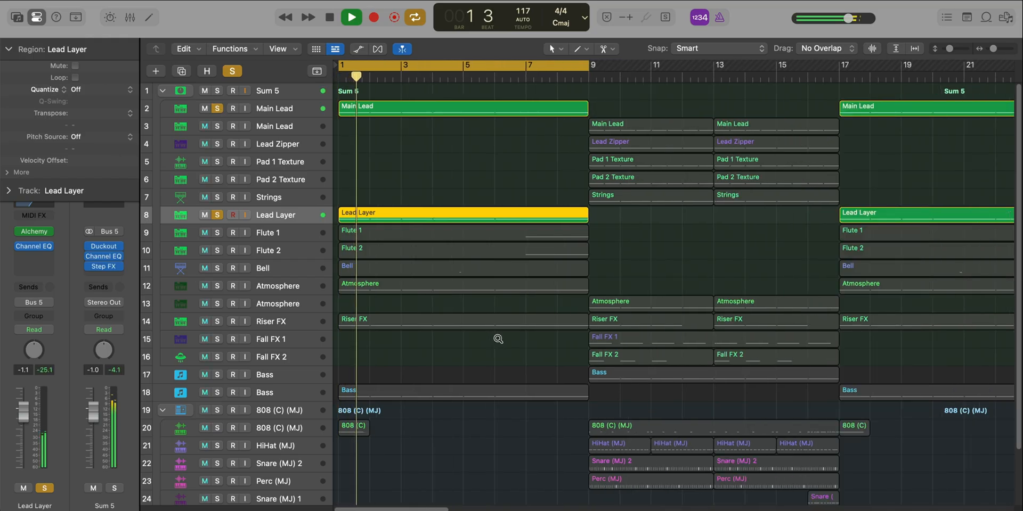
click(204, 215)
click(205, 217)
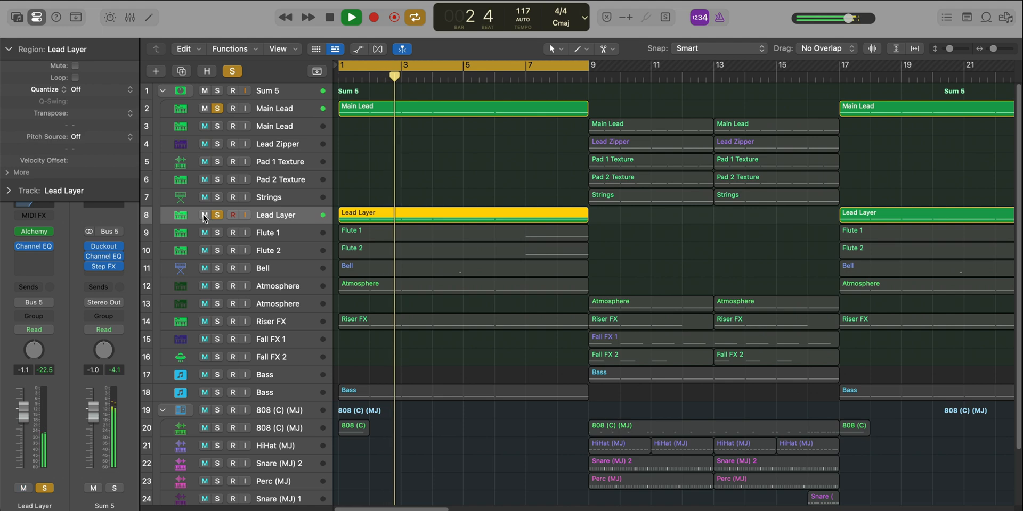
key(super+Down)
key(super+Up)
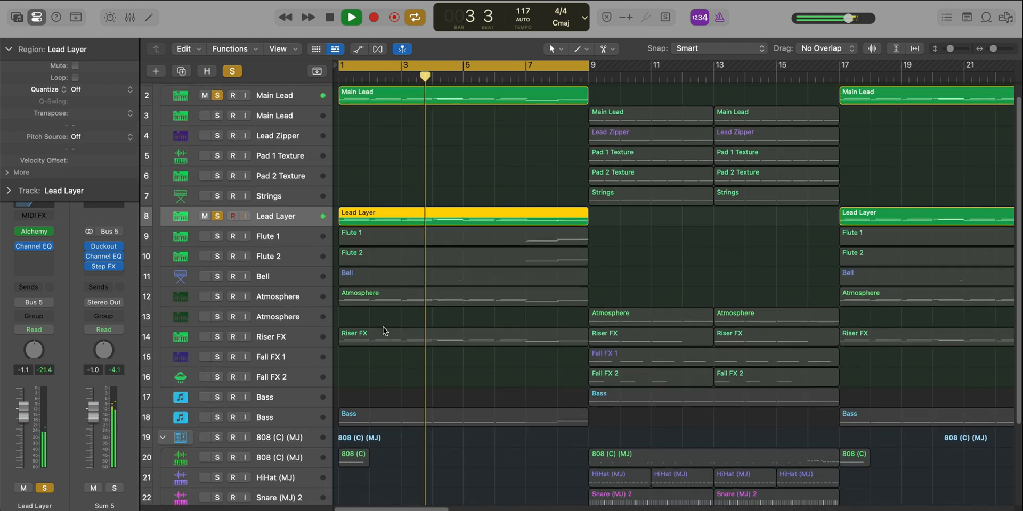
key(space)
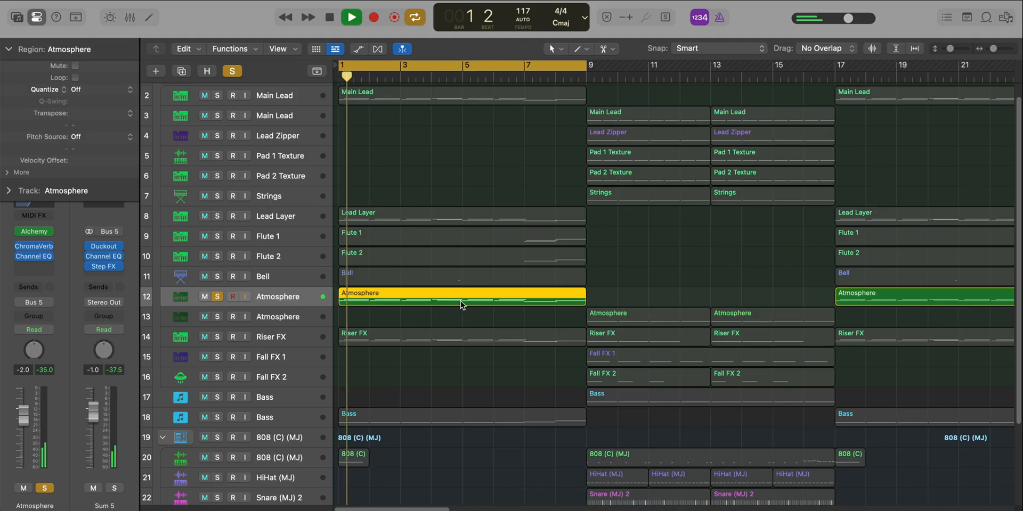
Inspect the notes of the Atmosphere region at bar 1 in the Piano Roll, and close the editor and the Alchemy window
double_click(460, 301)
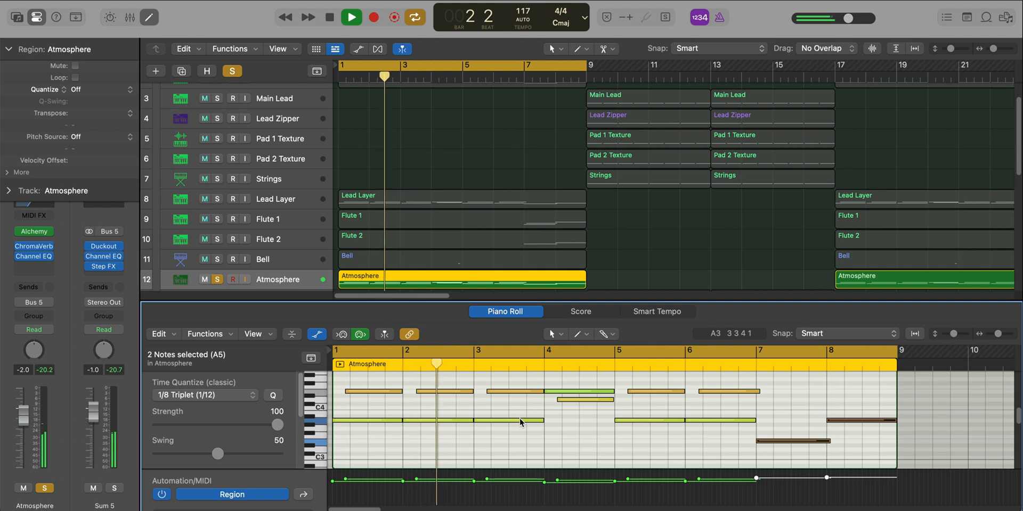
mouse_move(520, 423)
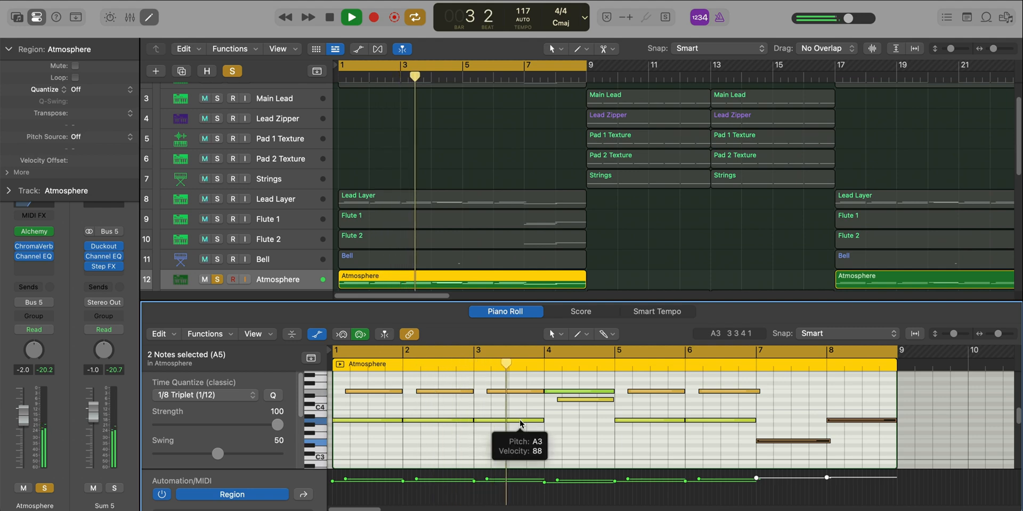
key(e)
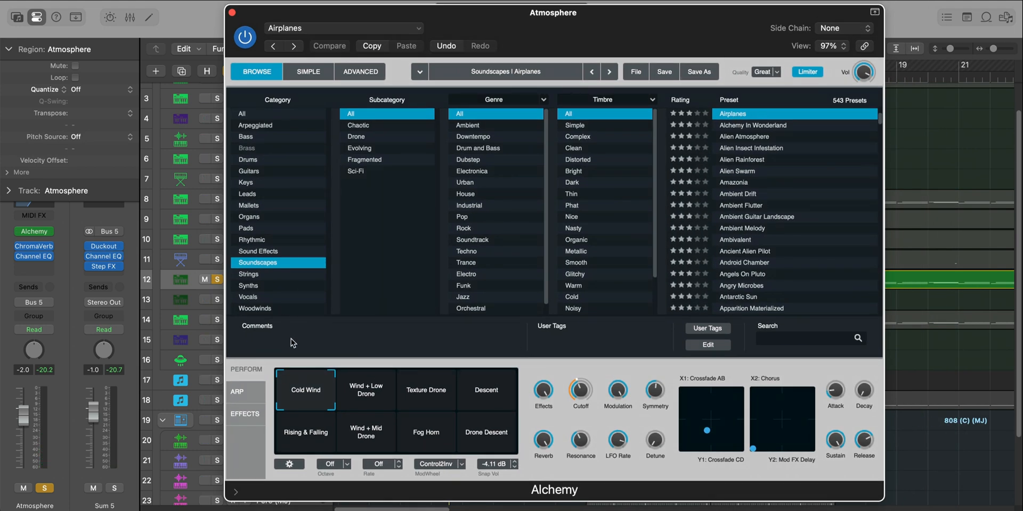
click(232, 12)
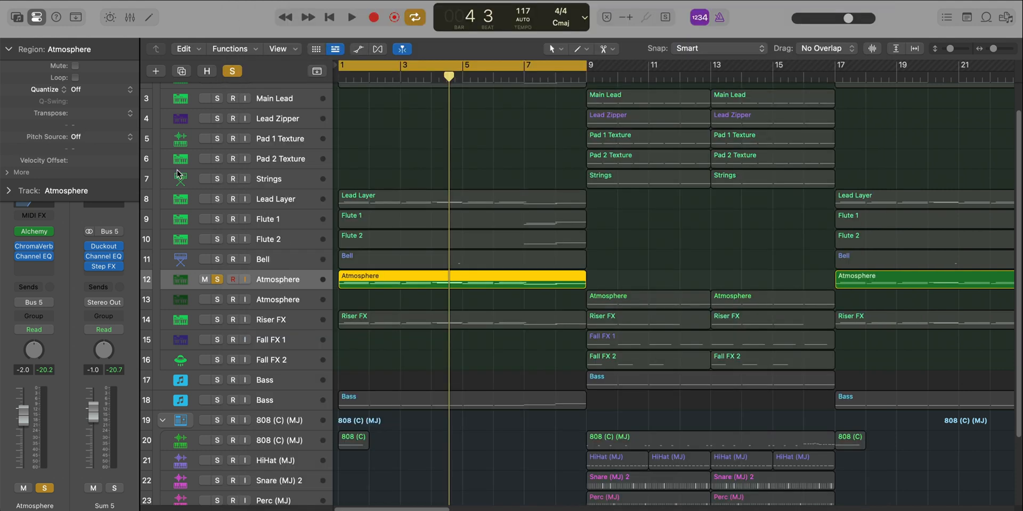
Open the Atmosphere track's ChromaVerb, show where the Cave preset sits in the FX group, and close the plug-in
click(35, 247)
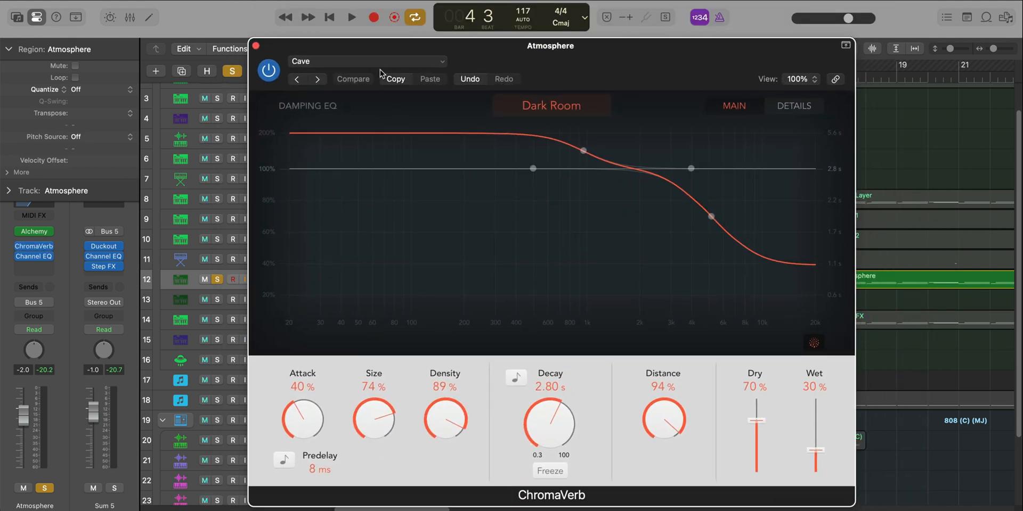
click(381, 61)
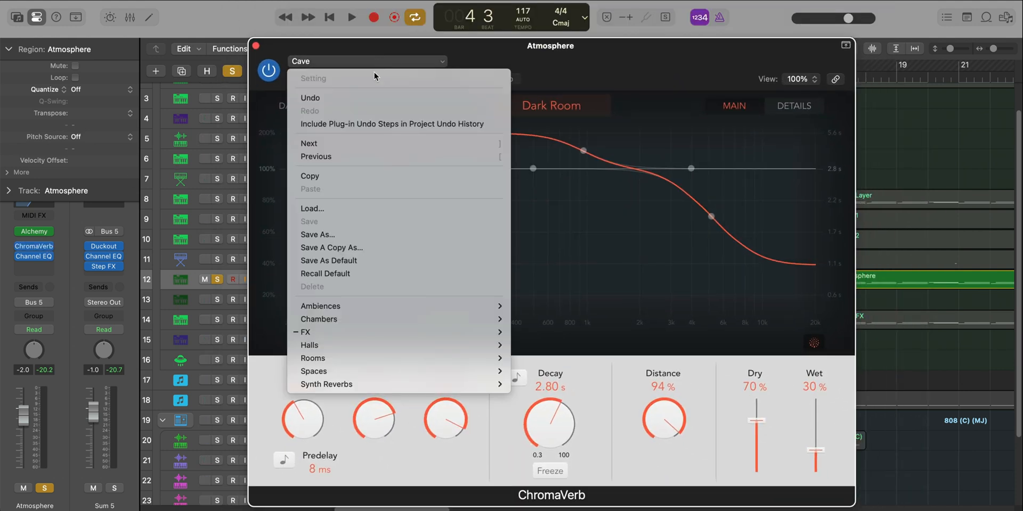
mouse_move(422, 333)
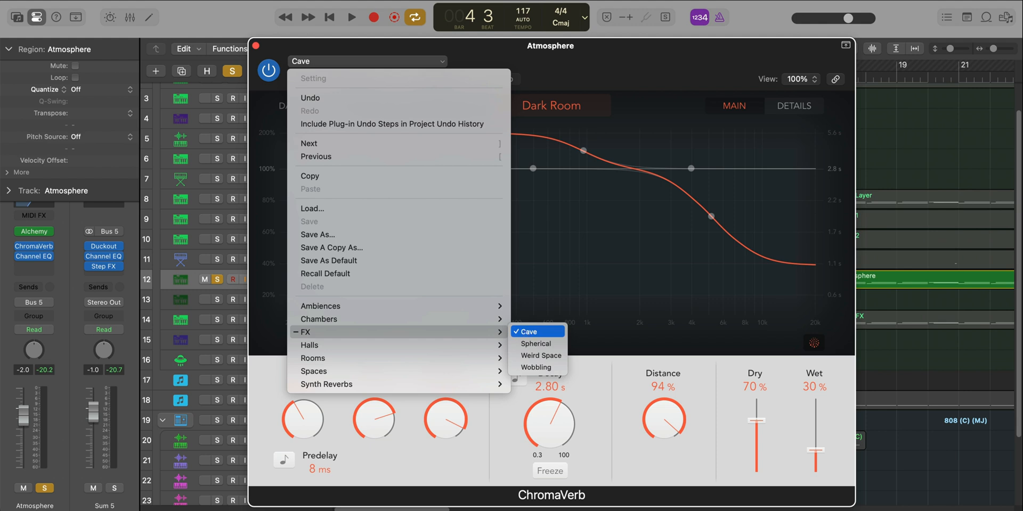
click(255, 47)
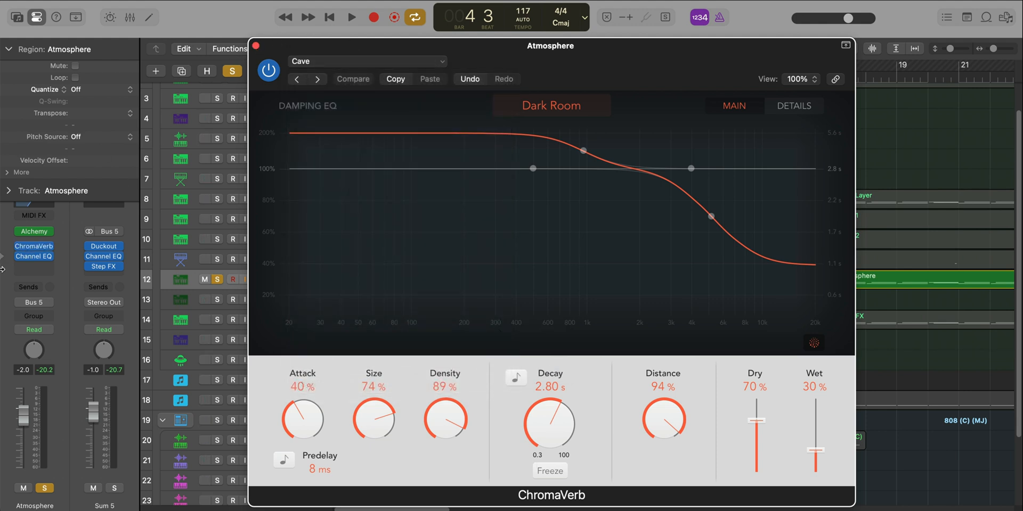
click(255, 46)
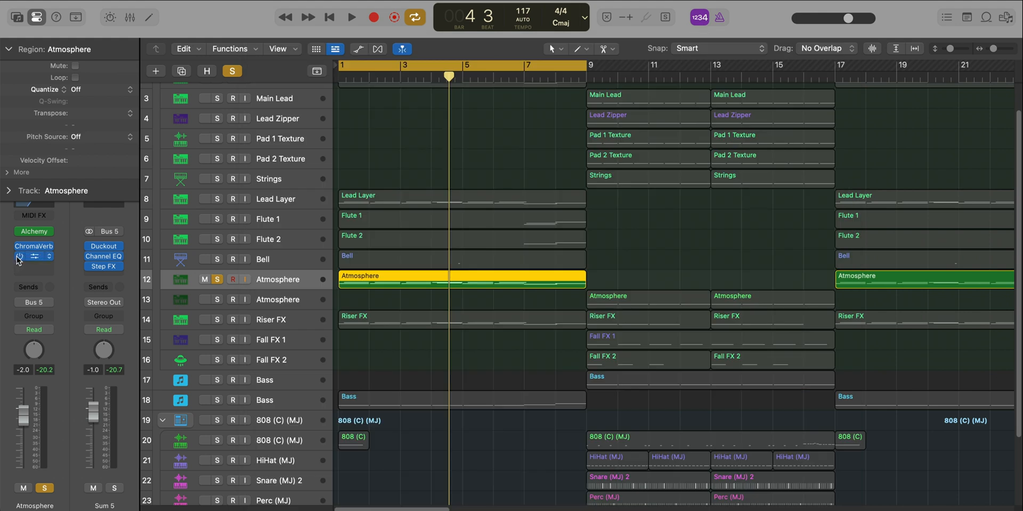
Open the Atmosphere track's Channel EQ, compare its low cut bypassed and enabled during playback, and close the plug-in
click(29, 256)
click(340, 165)
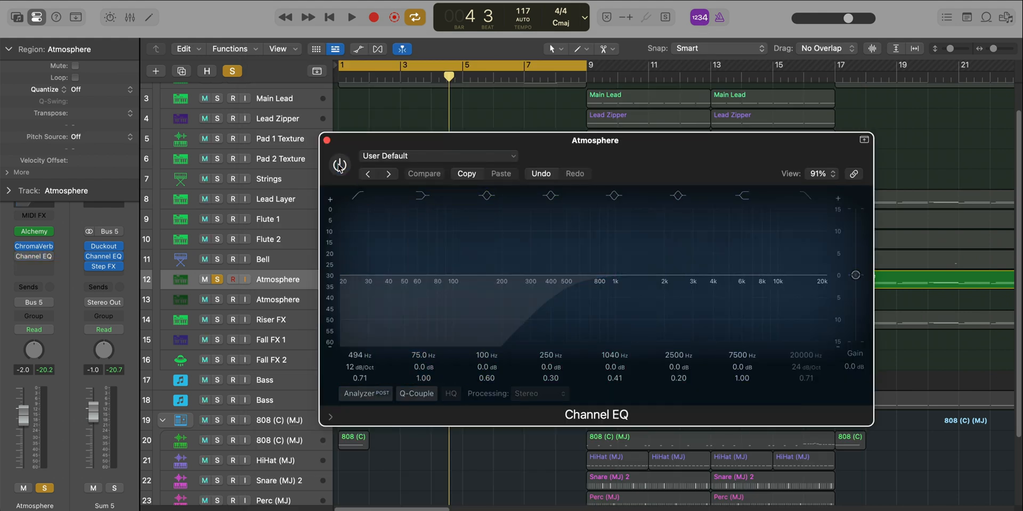
key(space)
click(340, 165)
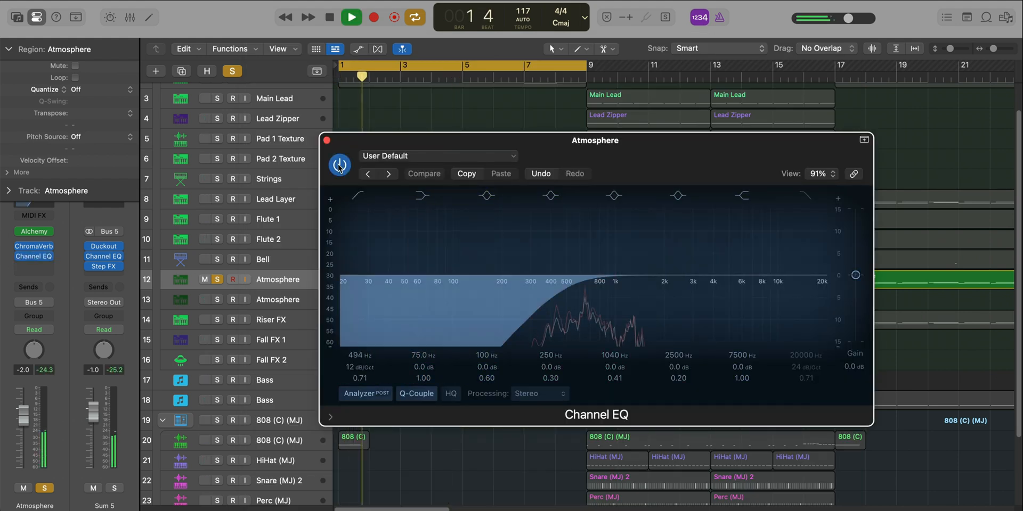
click(327, 141)
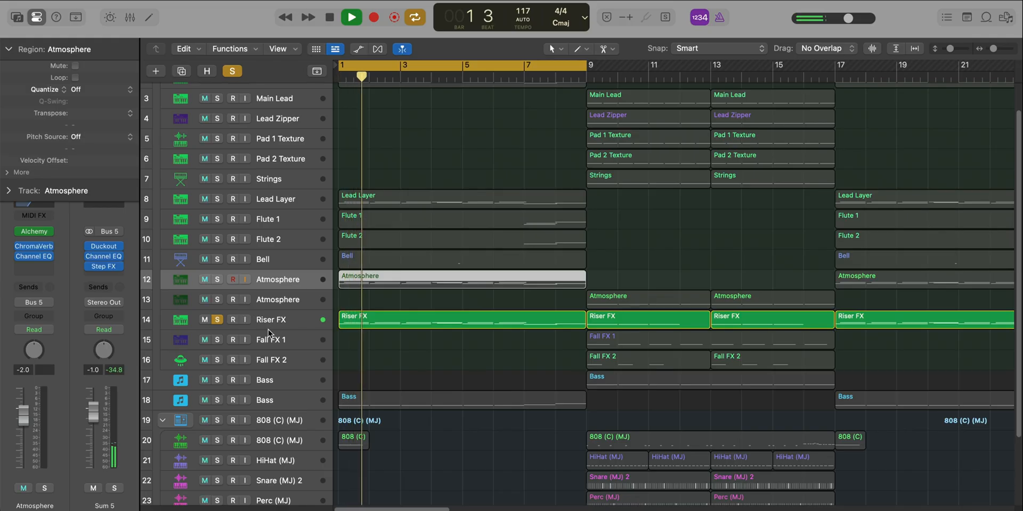
Listen to the Riser FX track, show its Alchemy preset Rise Bubble Sine in the browser, and close the instrument
click(311, 326)
key(super+Down)
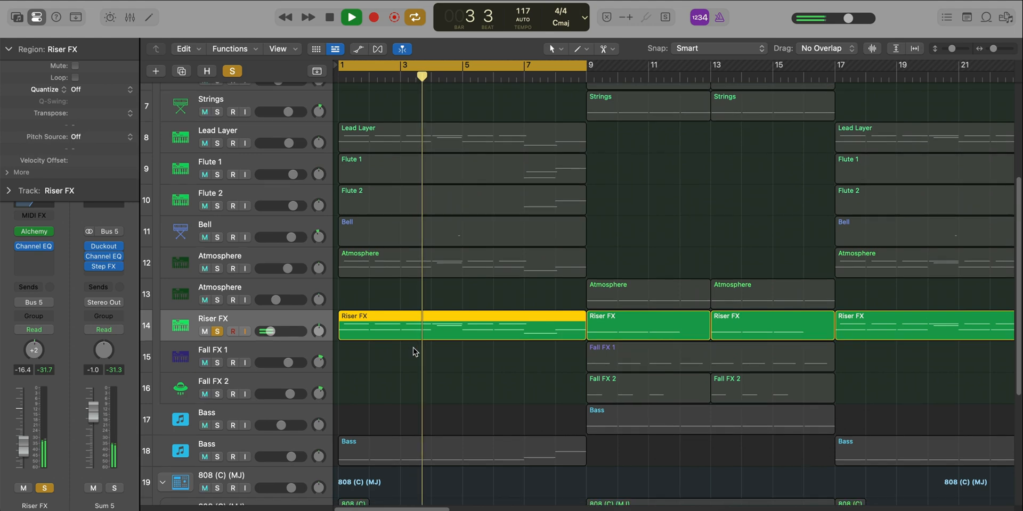
key(space)
mouse_move(36, 234)
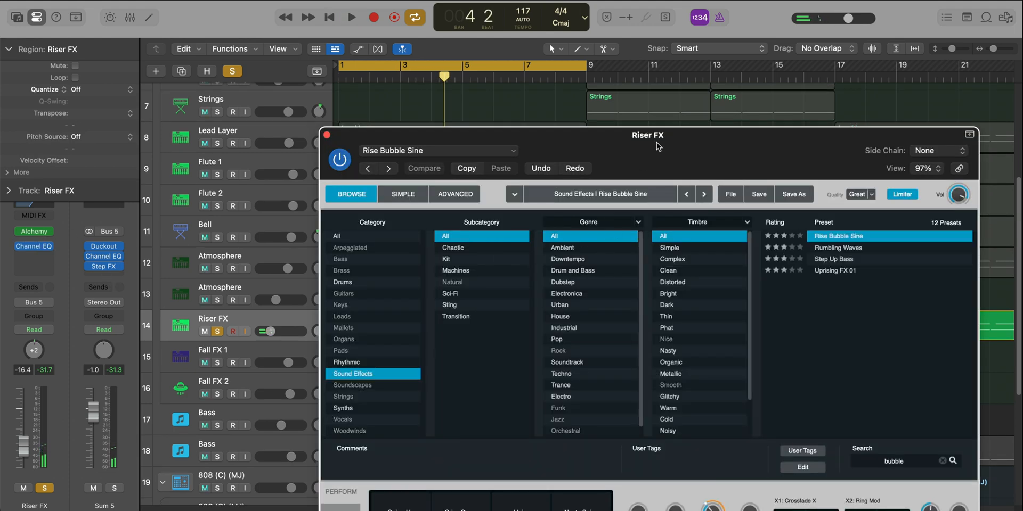
drag(656, 142, 520, 17)
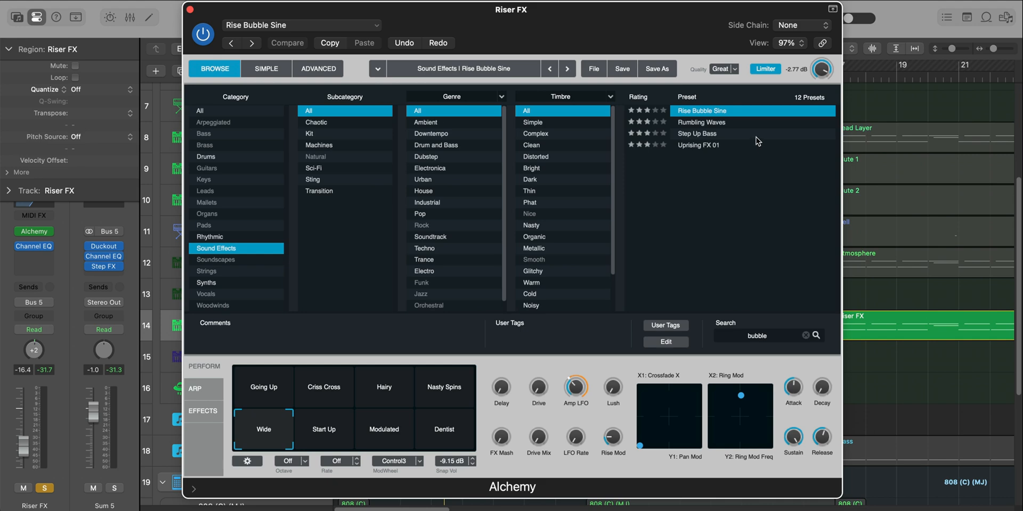
click(190, 9)
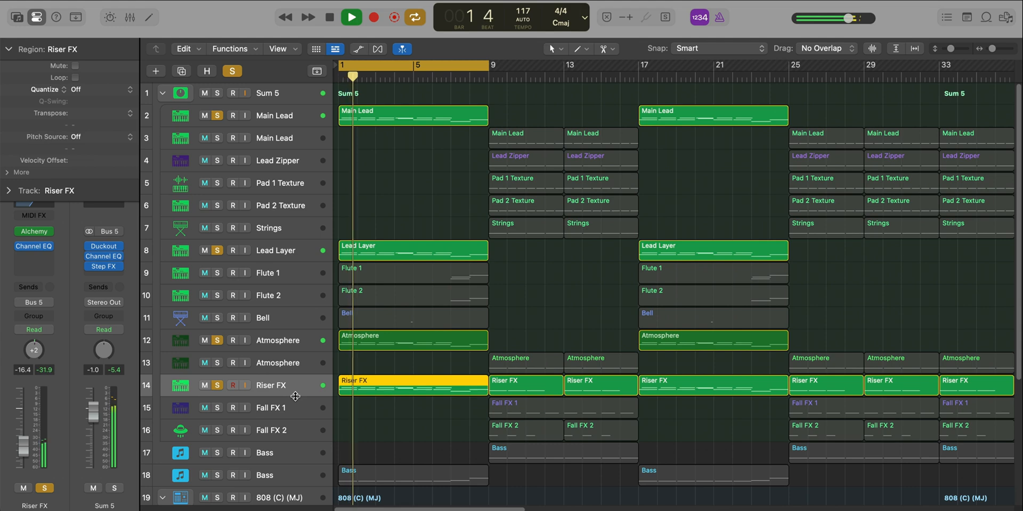
Solo only the track 18 Bass, play it, and show the notes of its bar 1 region in the Piano Roll
key(super+Up)
key(super+Up)
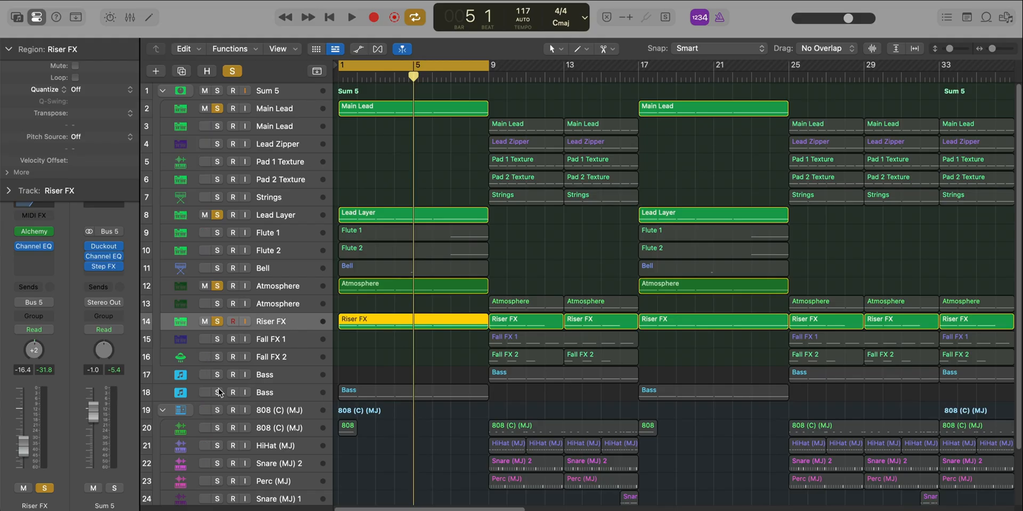
alt+click(218, 392)
click(282, 393)
key(space)
double_click(352, 395)
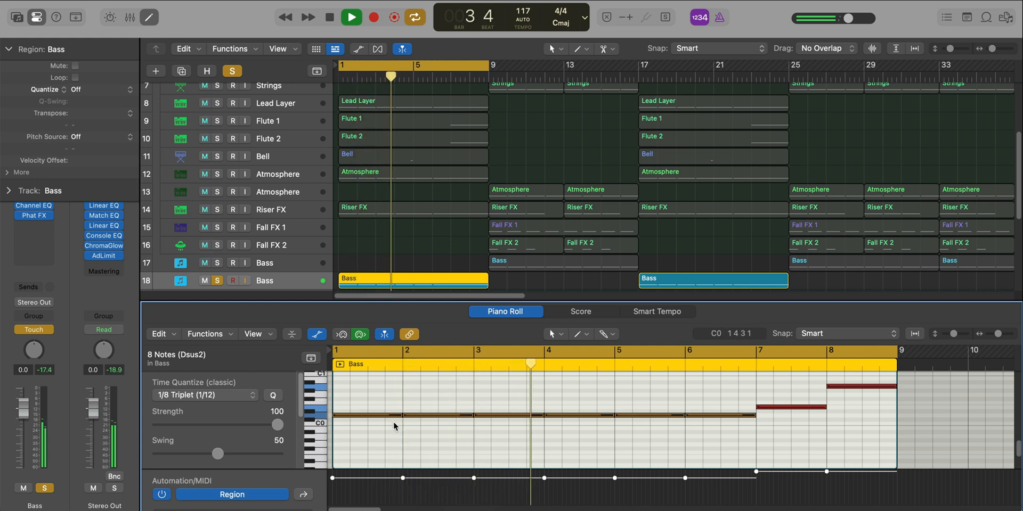
Stop playback, collapse the Region inspector and open the Bass track's YEASS instrument
key(space)
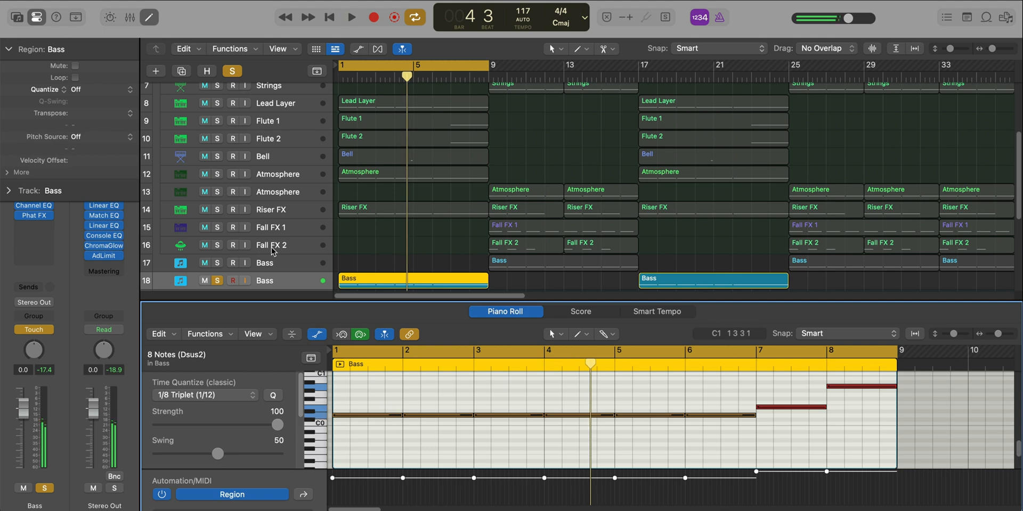
click(8, 51)
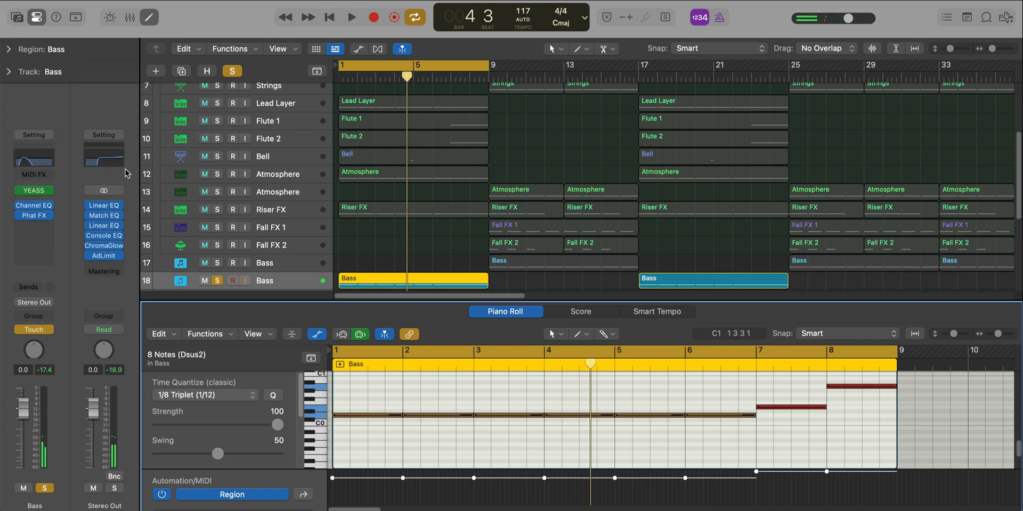
click(34, 191)
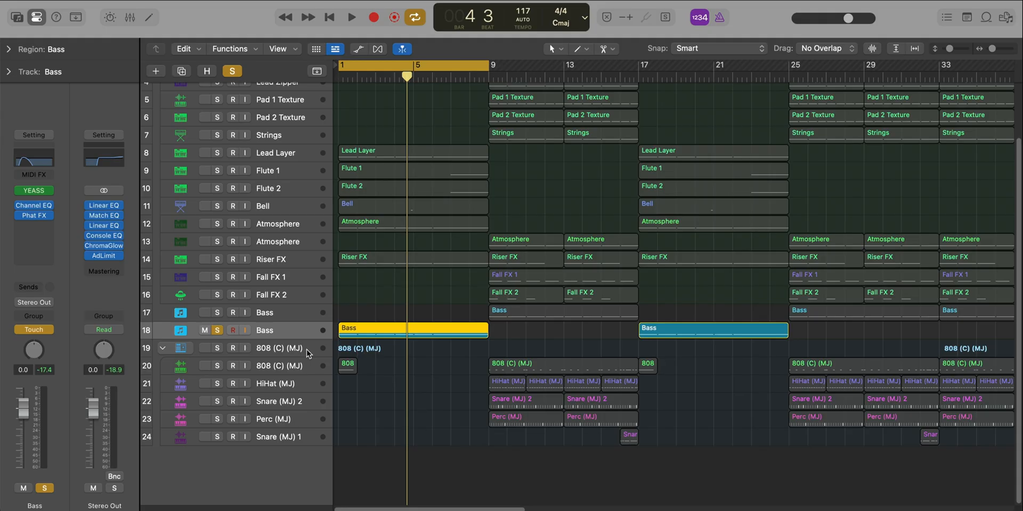
Show the track 18 Bass's Volume automation, set the cycle range to bars 7 to 9 and play it
scroll(305, 350, up, 5)
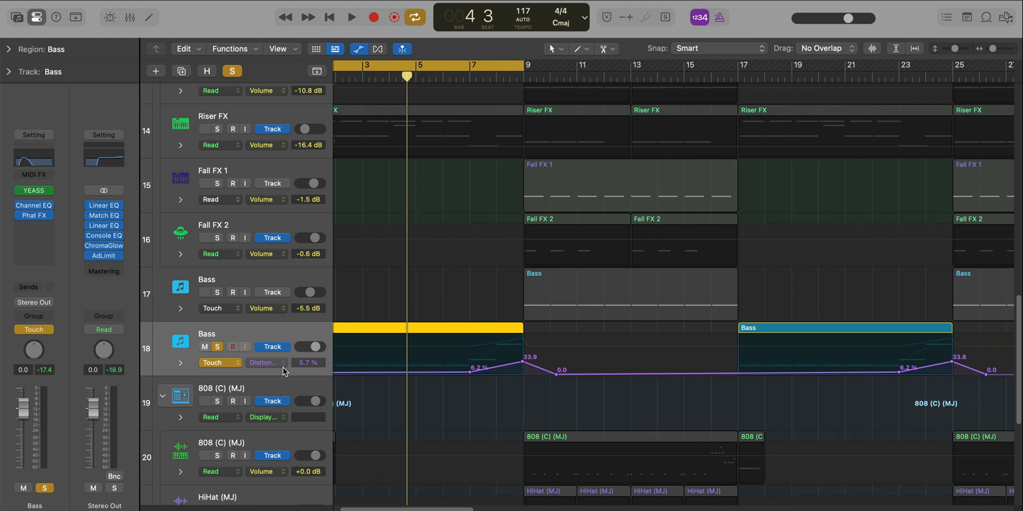
click(283, 366)
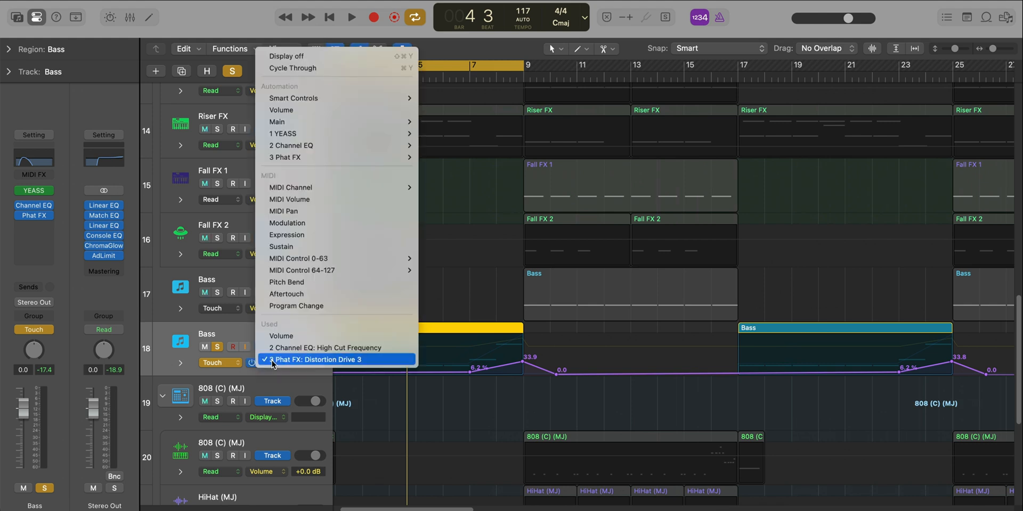
click(296, 336)
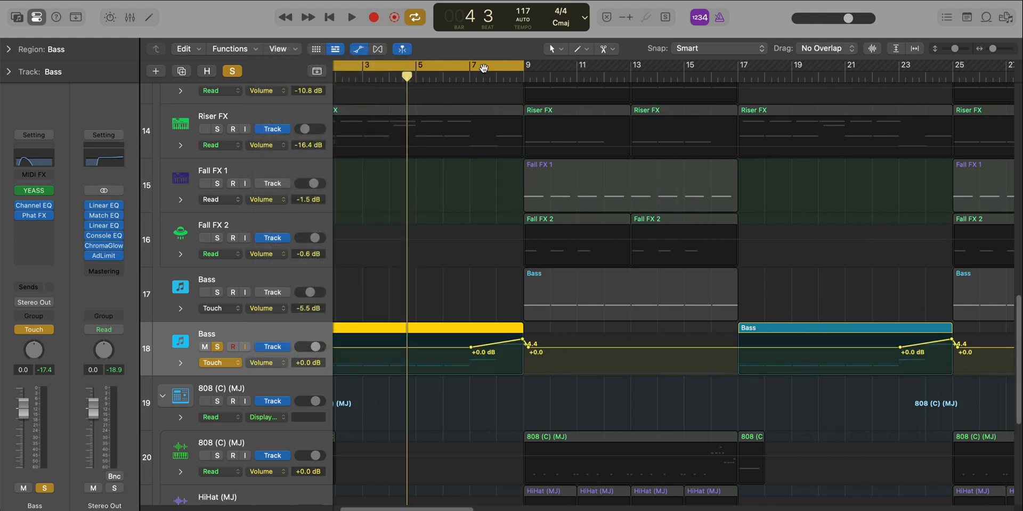
drag(483, 68, 518, 67)
key(space)
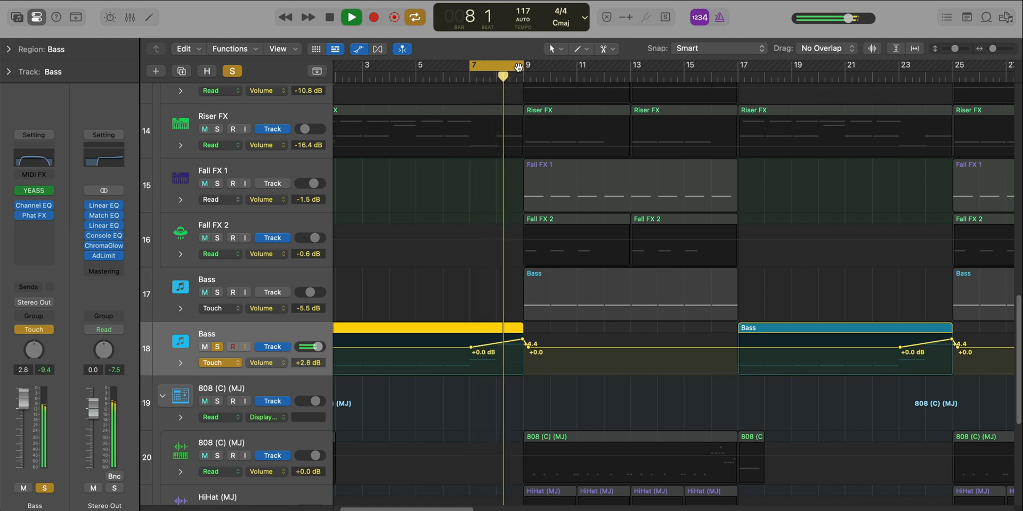
Play the Bass track's High Cut Frequency automation with its Channel EQ open, and open the Phat FX plug-in
click(261, 367)
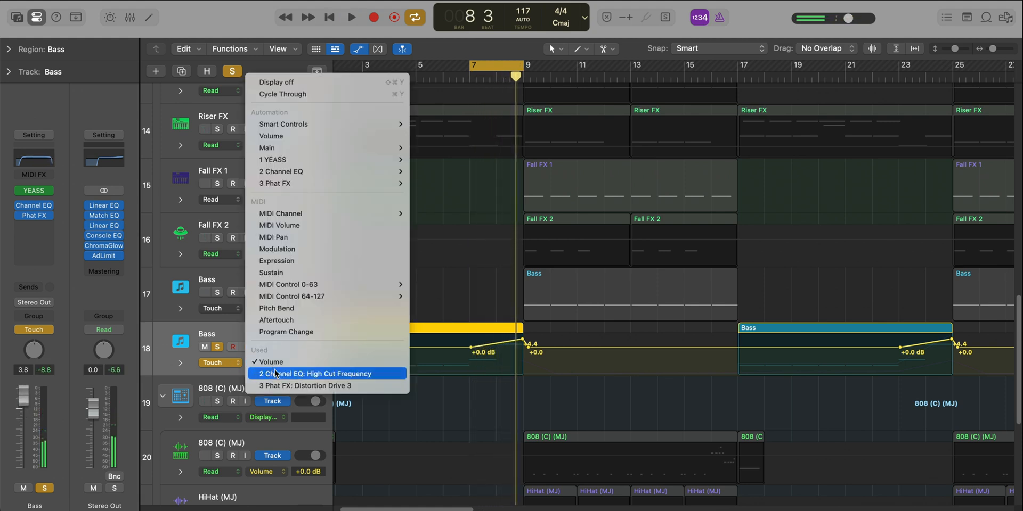
click(331, 372)
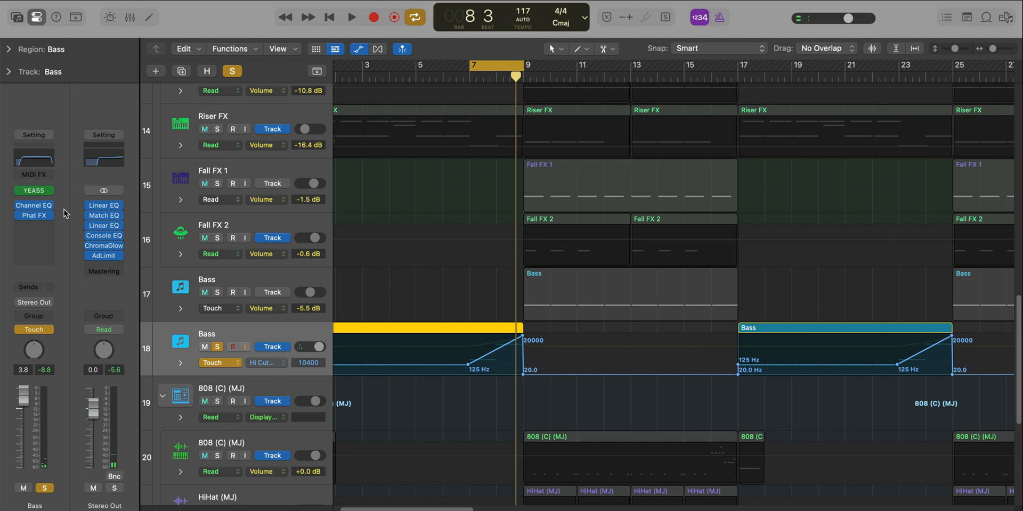
click(39, 207)
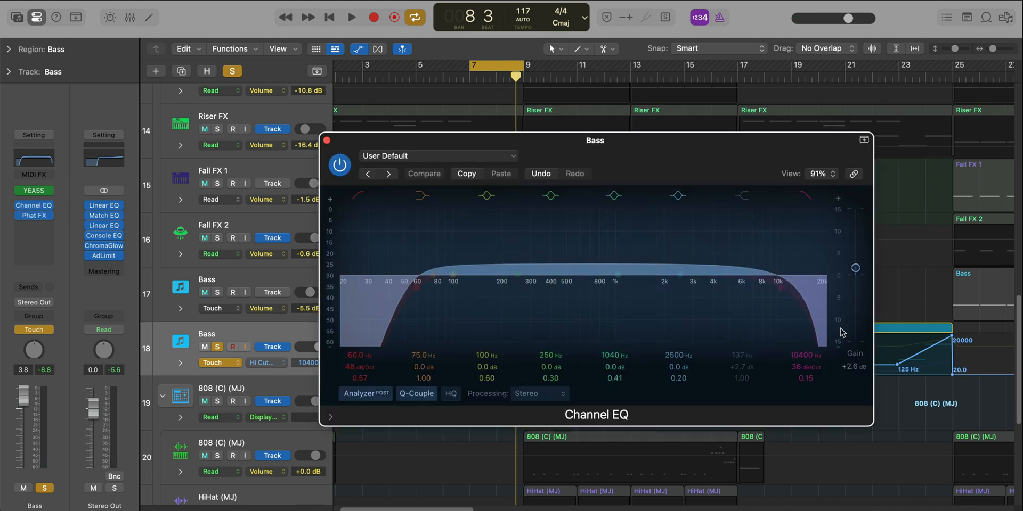
key(space)
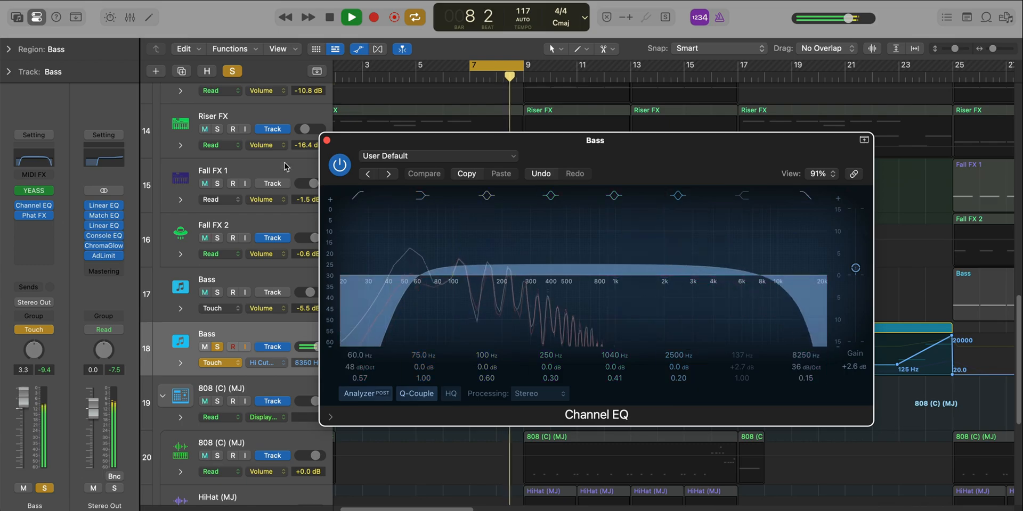
key(space)
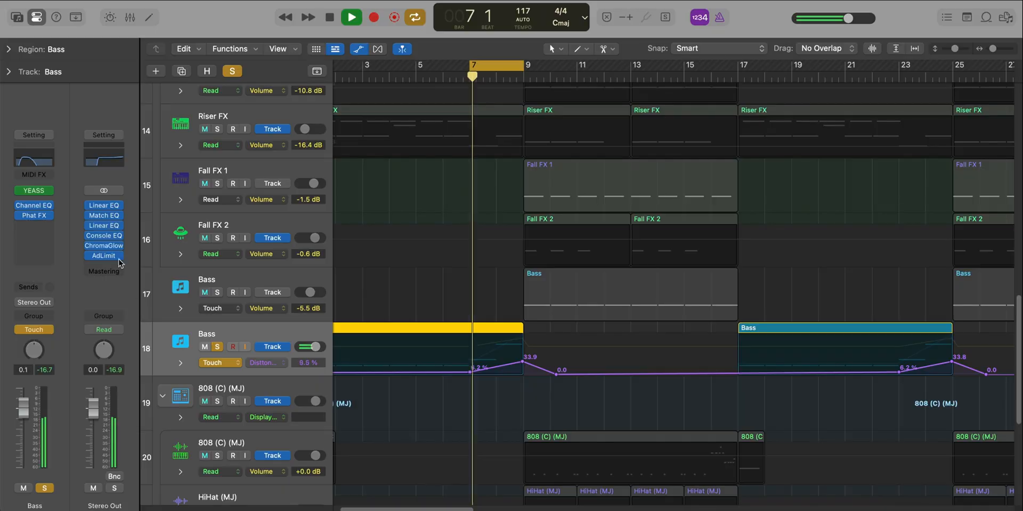
click(43, 217)
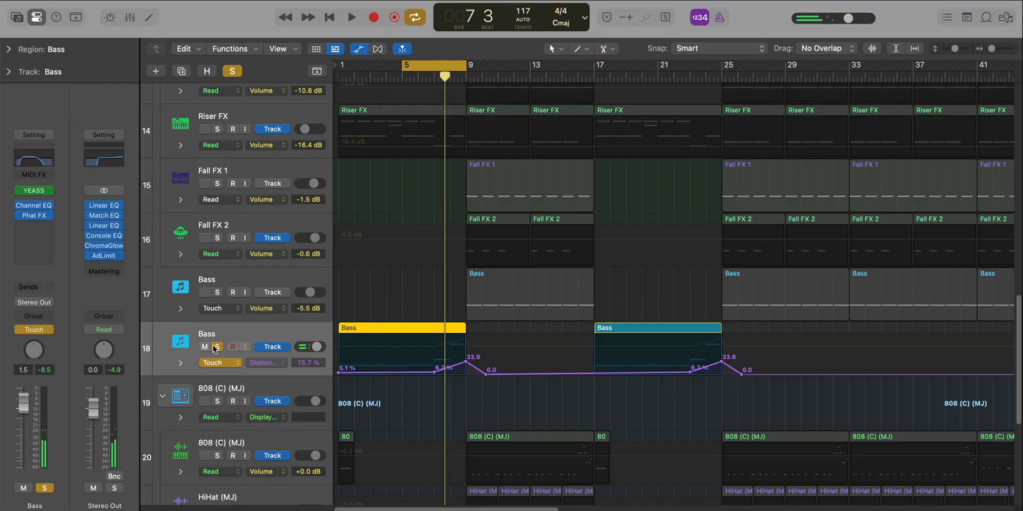
Unsolo the Bass track, mute Flute 1 and Flute 2, and play the full mix without them
click(216, 347)
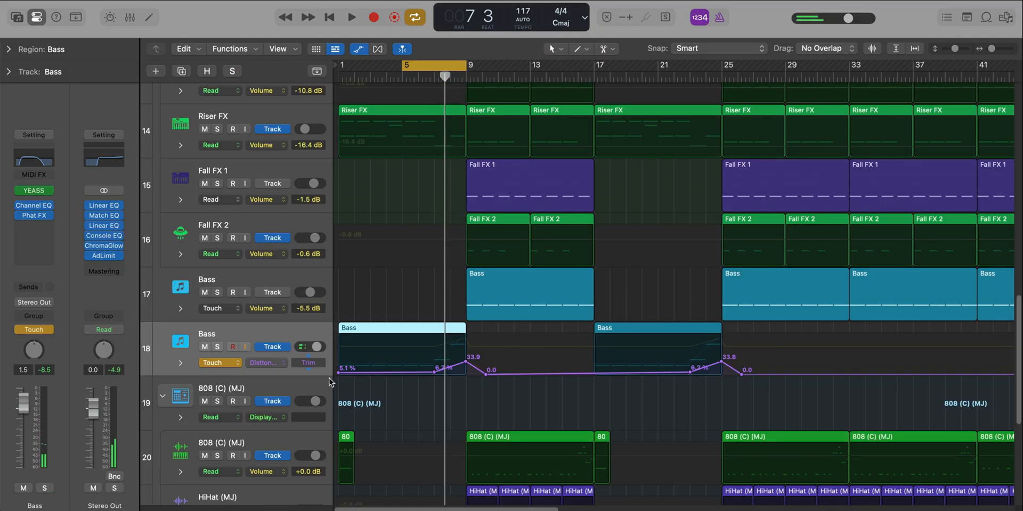
key(super+Up)
key(super+Up)
key(super+Up)
key(super+Up)
scroll(329, 373, up, 3)
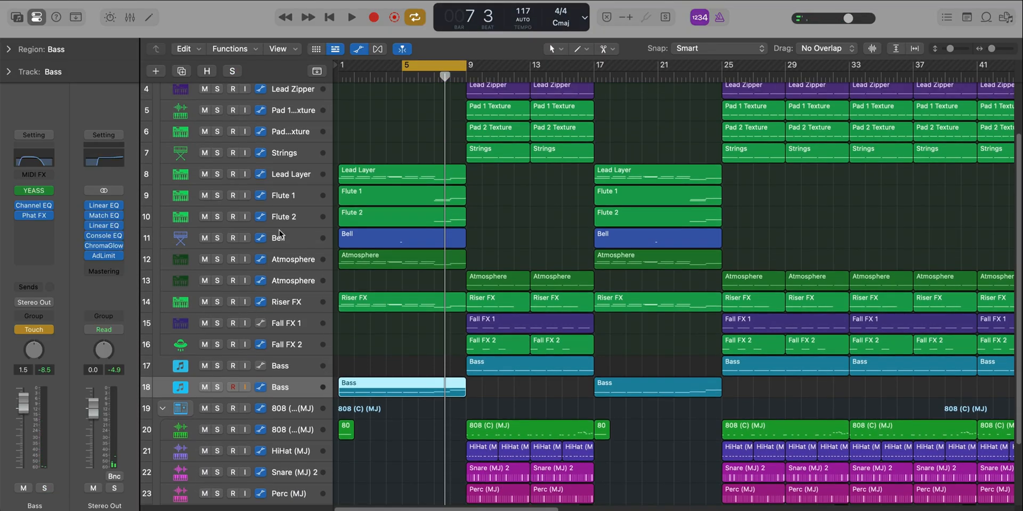
drag(205, 196, 205, 216)
key(space)
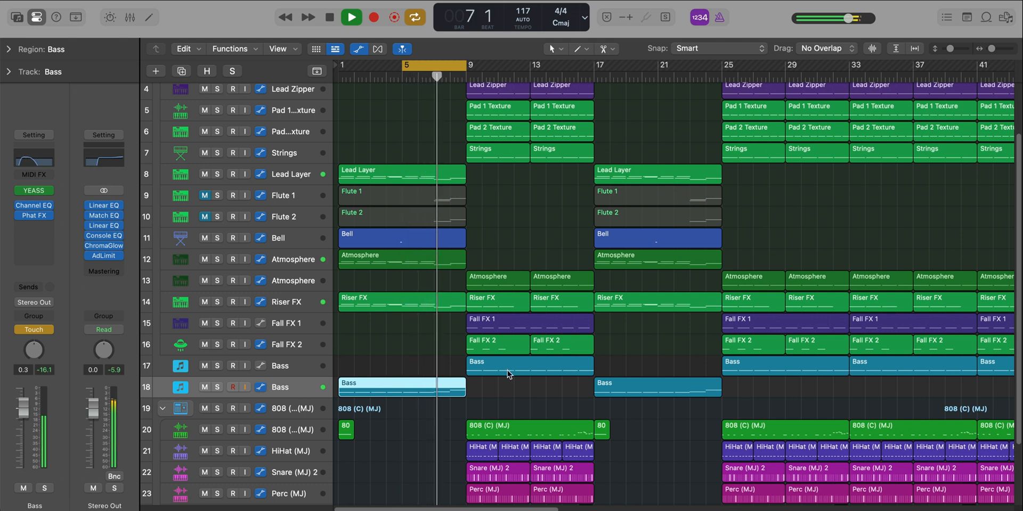
Listen to Flute 1 and Flute 2 soloed together over bars 7 to 9, showing the notes in the Piano Roll
key(super+Right)
key(super+Right)
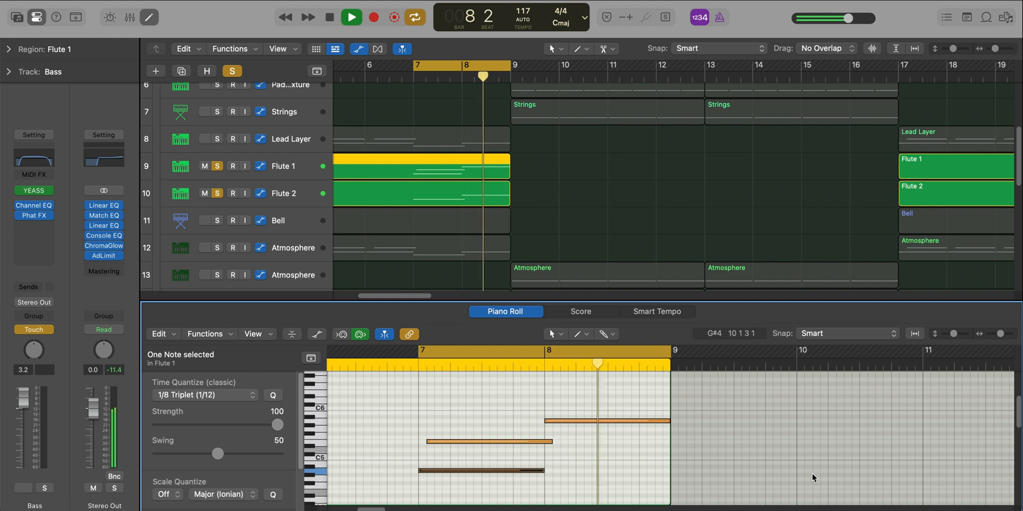
key(space)
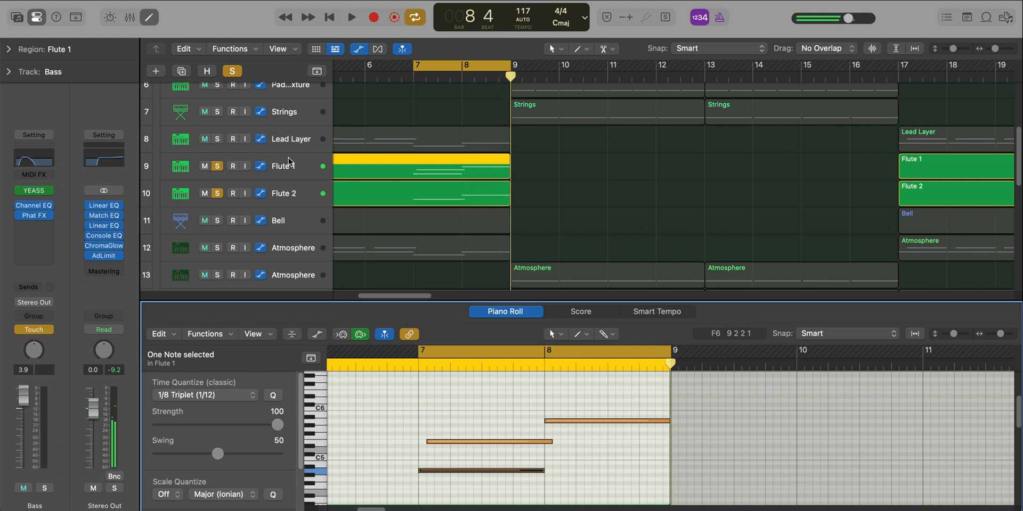
Select the Flute 1 track, solo it alone, and listen to bars 7 to 9
click(288, 160)
alt+click(222, 166)
alt+click(222, 166)
key(space)
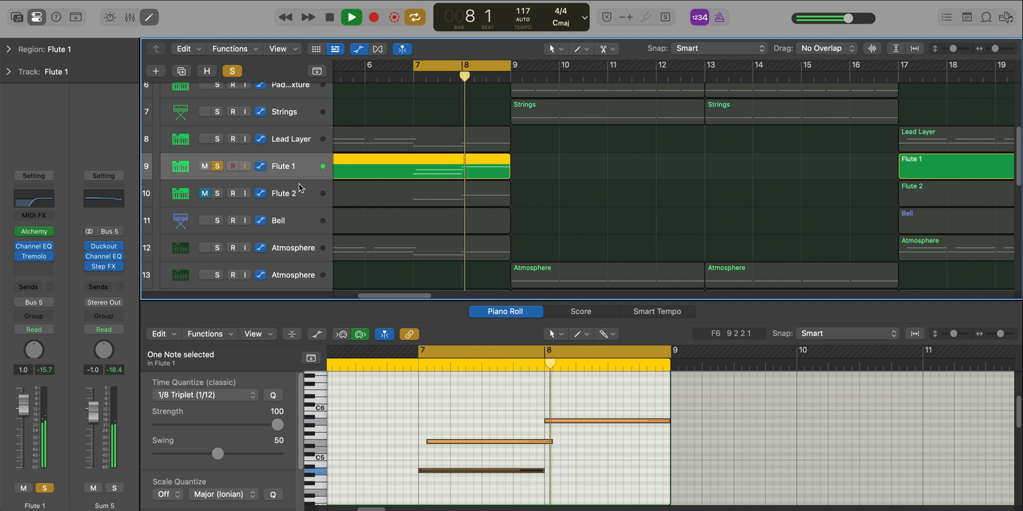
key(space)
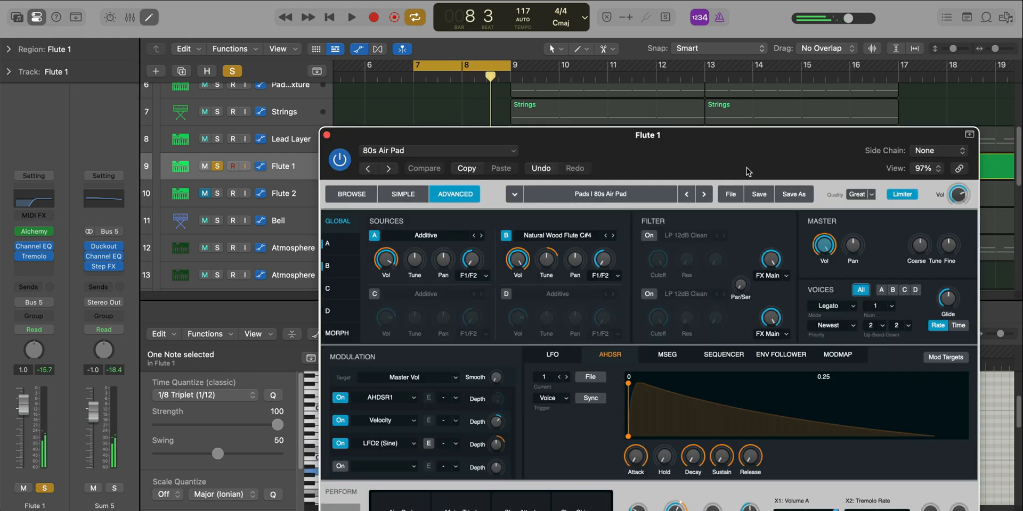
Show Flute 1's 80s Air Pad preset in the Alchemy preset browser and return to the Advanced view
drag(746, 155, 662, 39)
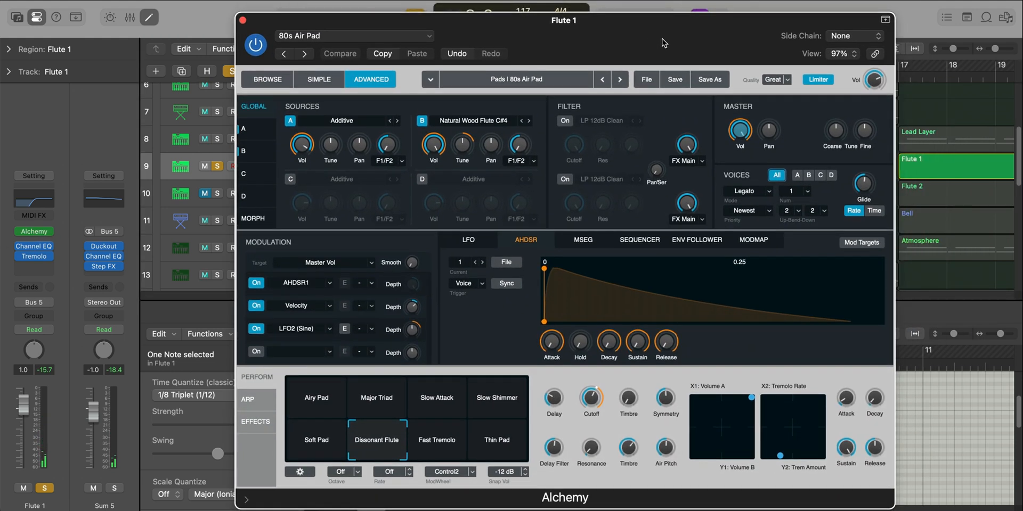
click(253, 81)
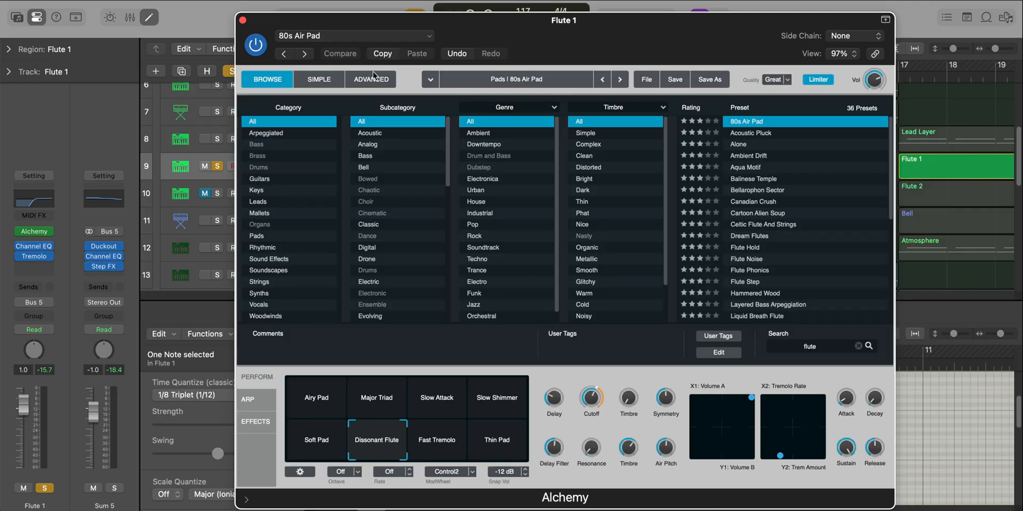
click(372, 78)
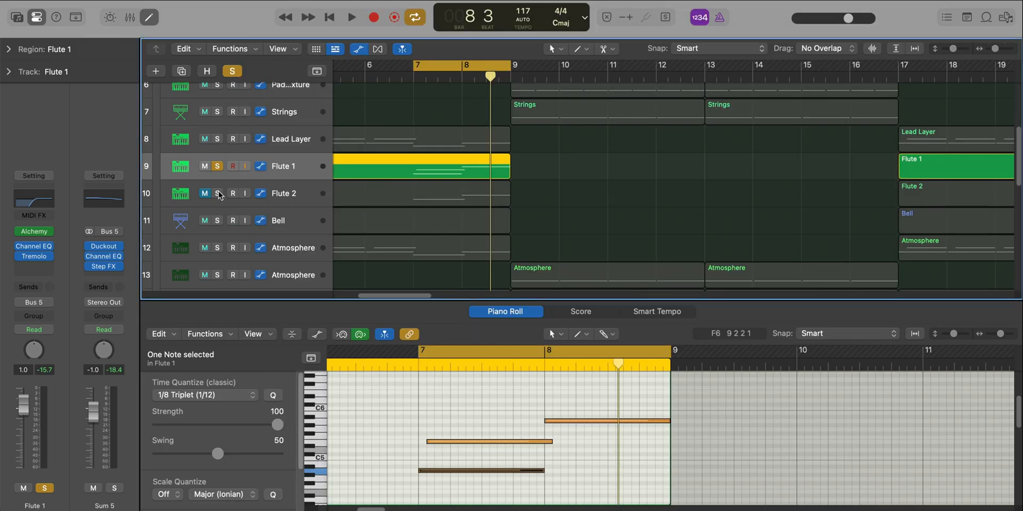
Listen to the Flute 2 part on its own and show its Mellotron Flute preset in the Alchemy browser
click(424, 194)
key(space)
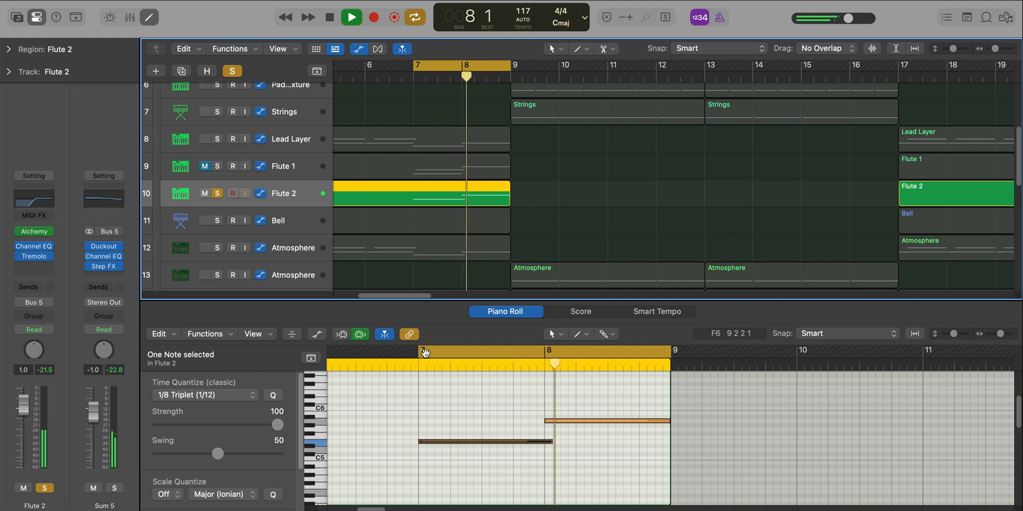
key(space)
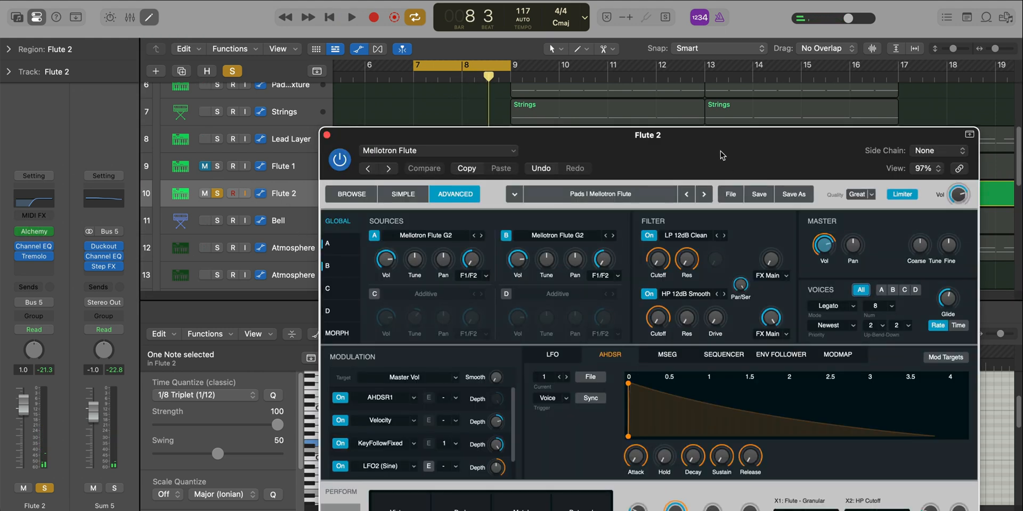
drag(720, 151, 633, 61)
click(240, 106)
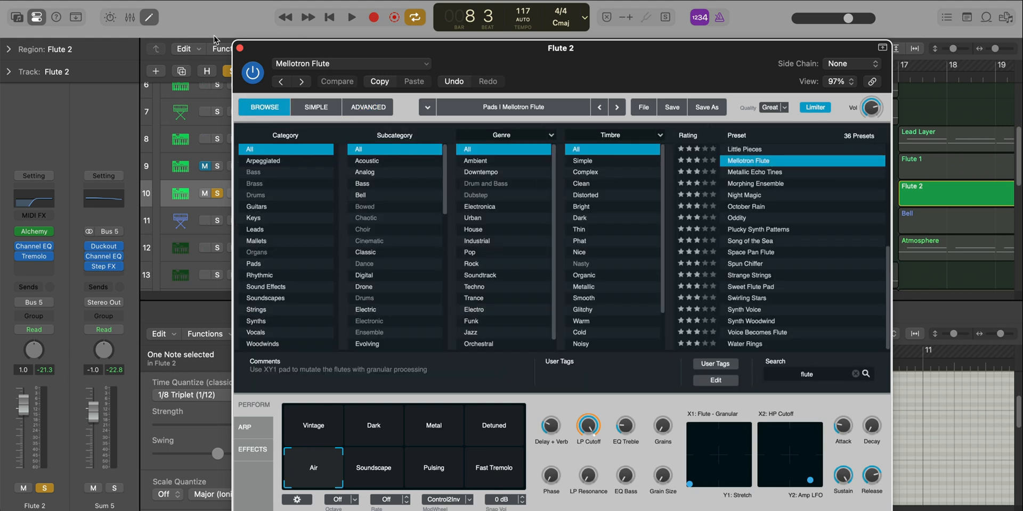
Show Flute 1's Tremolo effect and listen to the soloed track over bars 7 to 9 with the effect bypassed, for comparison
click(240, 48)
click(274, 171)
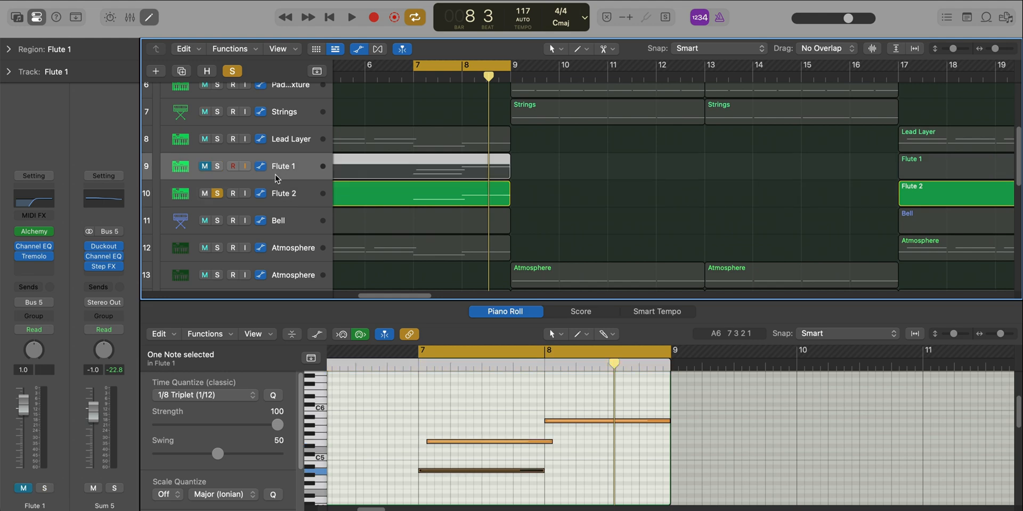
click(38, 257)
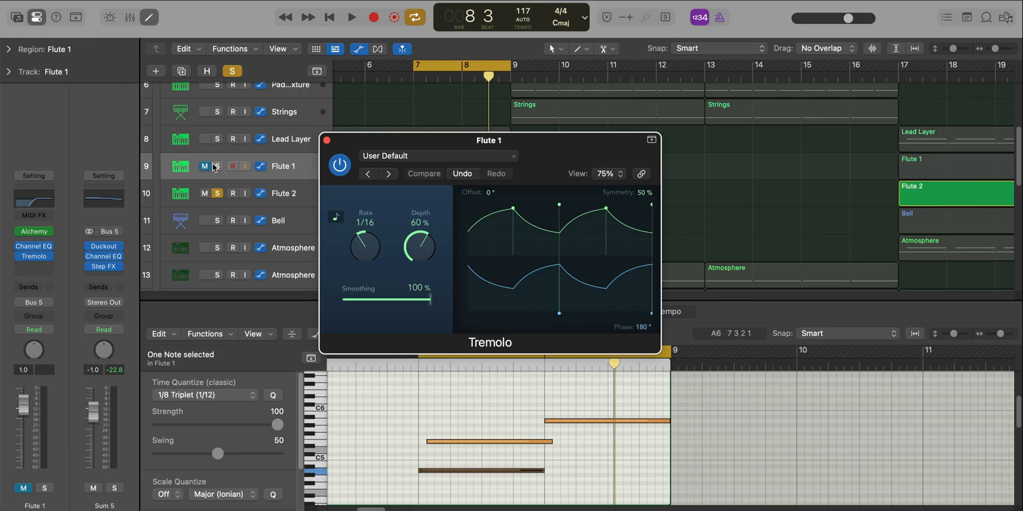
click(213, 168)
click(337, 166)
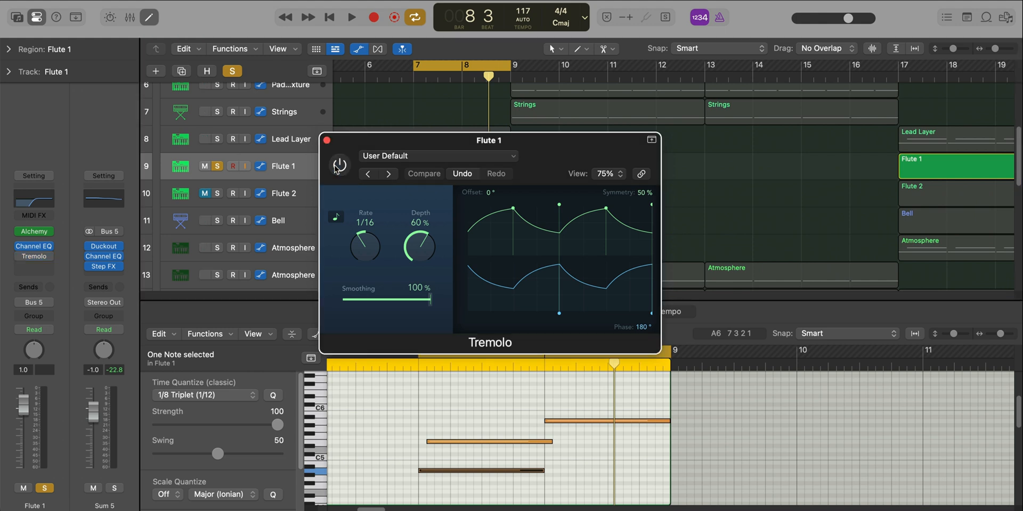
key(space)
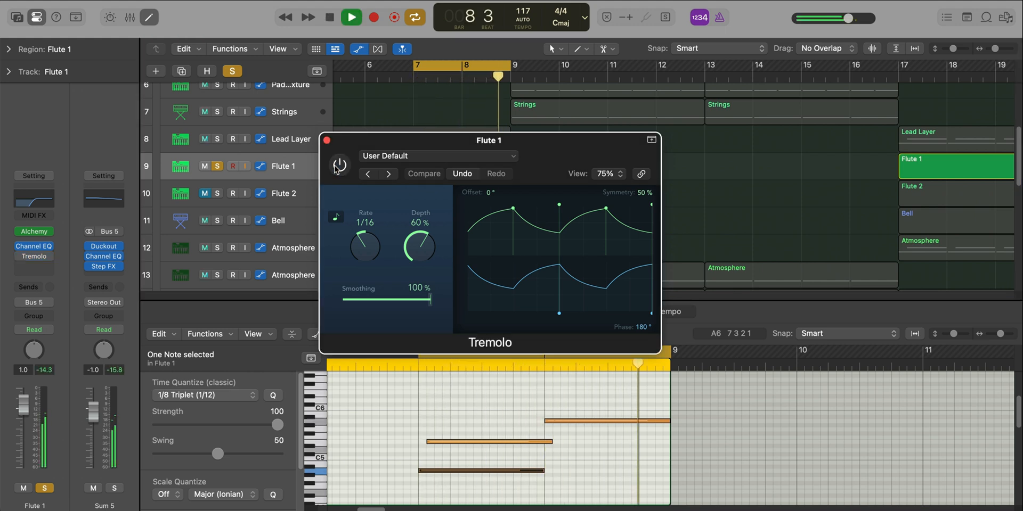
key(space)
key(space)
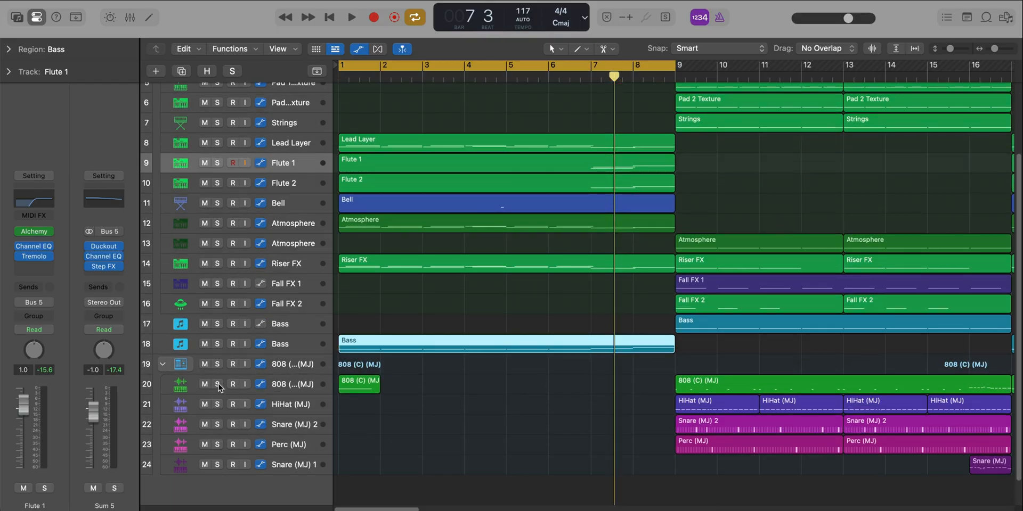
Listen to the 808 (C) (MJ) track soloed at bar 1, showing the notes of its short region in the Piano Roll
click(386, 394)
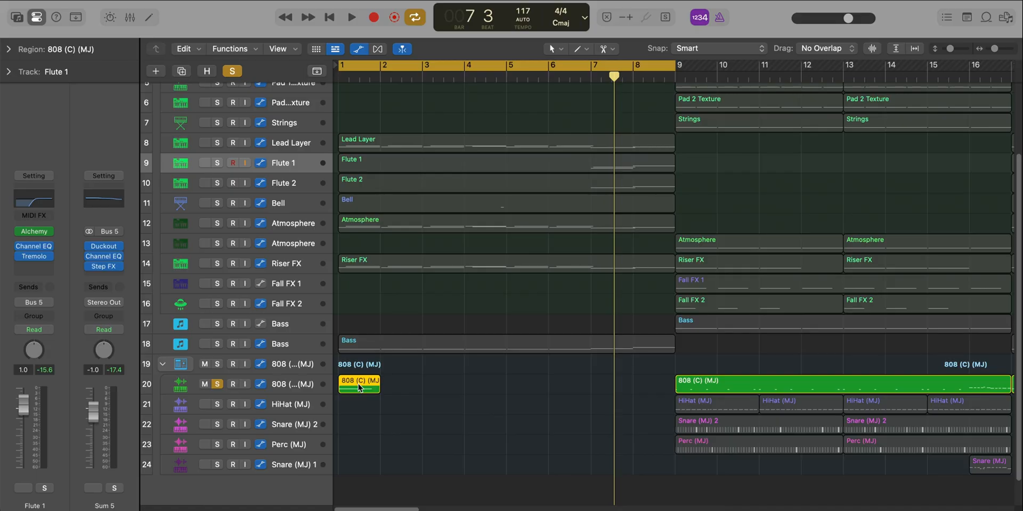
key(p)
key(space)
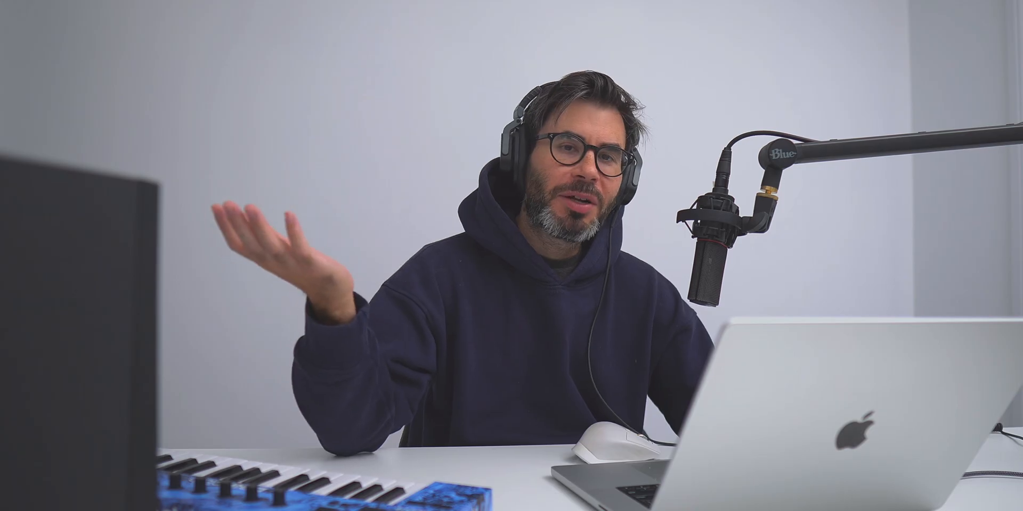
key(space)
key(p)
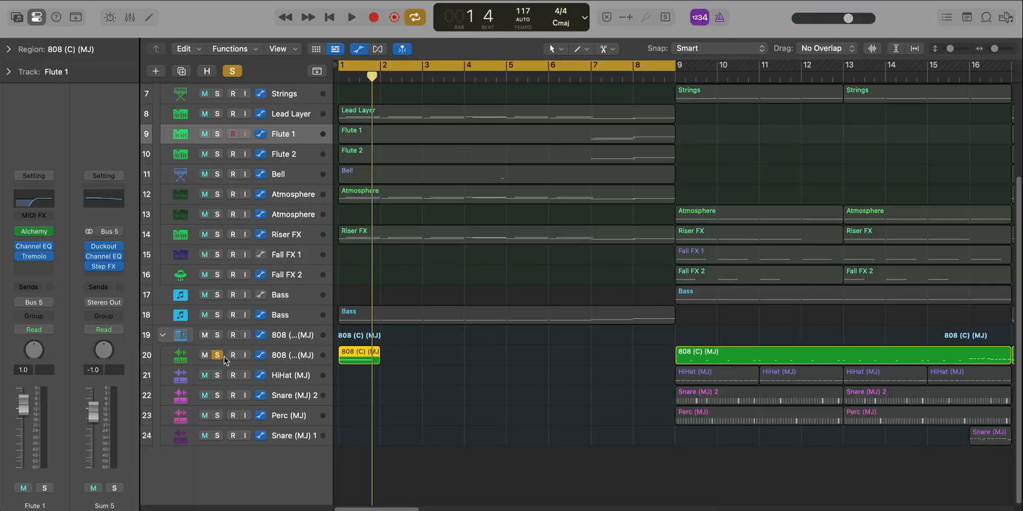
Remove the 808's solo and play the full mix from bar 1, turning cycle mode off so playback continues past bar 9
click(217, 355)
key(space)
ctrl+alt+click(410, 413)
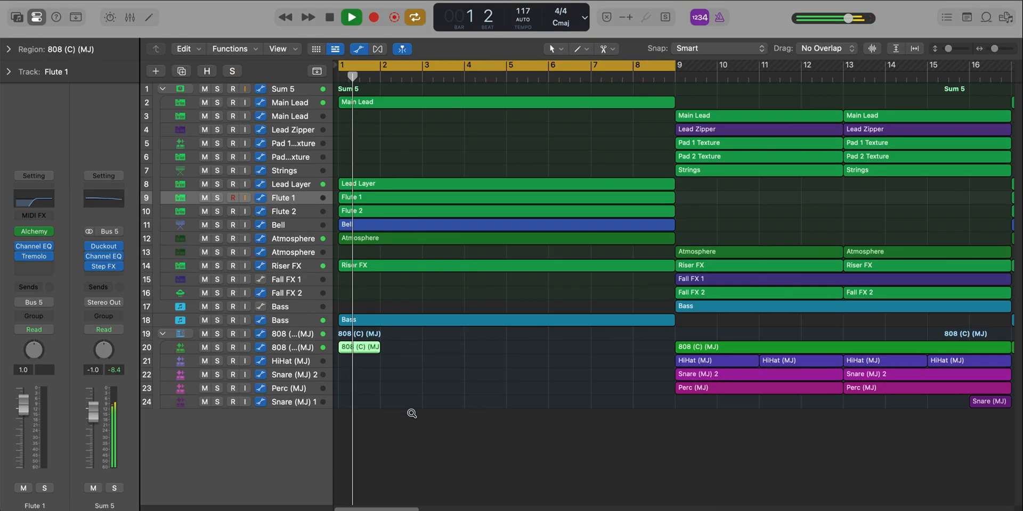
scroll(411, 414, down, 8)
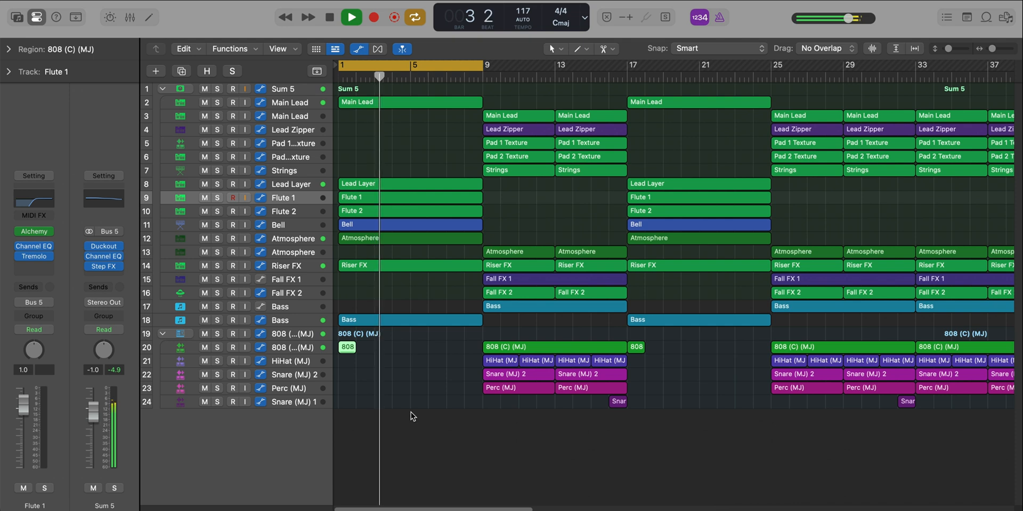
key(c)
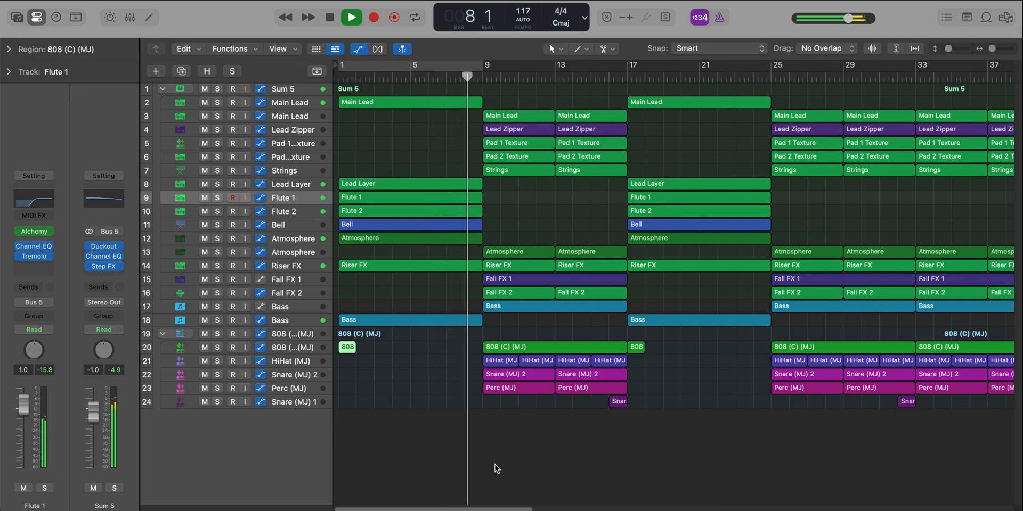
Set the cycle range to the 808 region spanning bars 9 to 17 and listen to that section with all tracks
click(542, 350)
key(u)
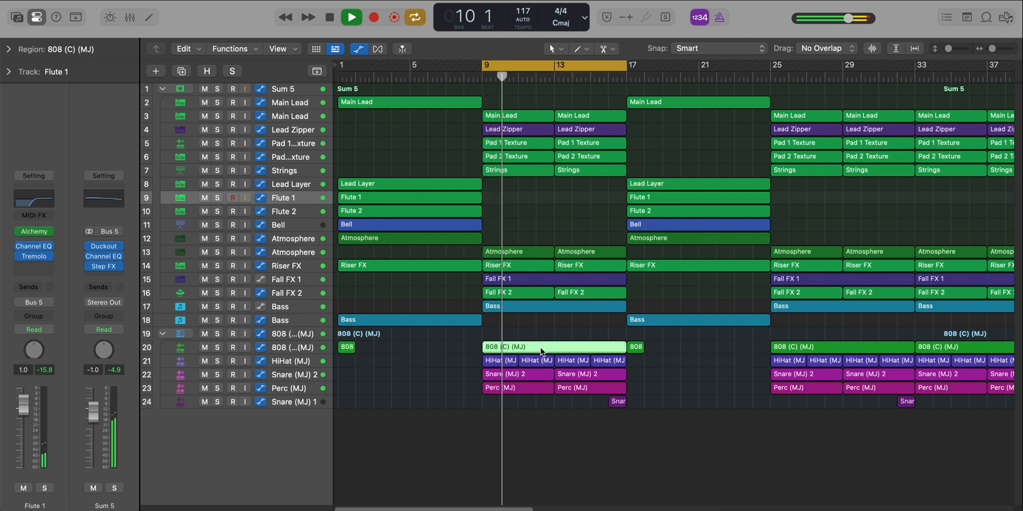
click(662, 464)
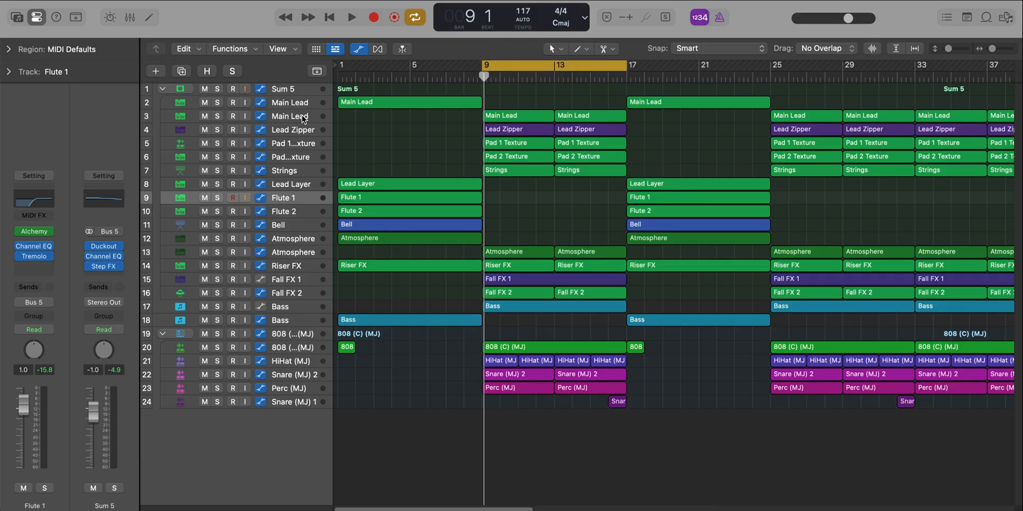
Listen to the second Main Lead track soloed from bar 9 and show its Angelic Analog preset in the Alchemy browser
click(303, 116)
click(302, 104)
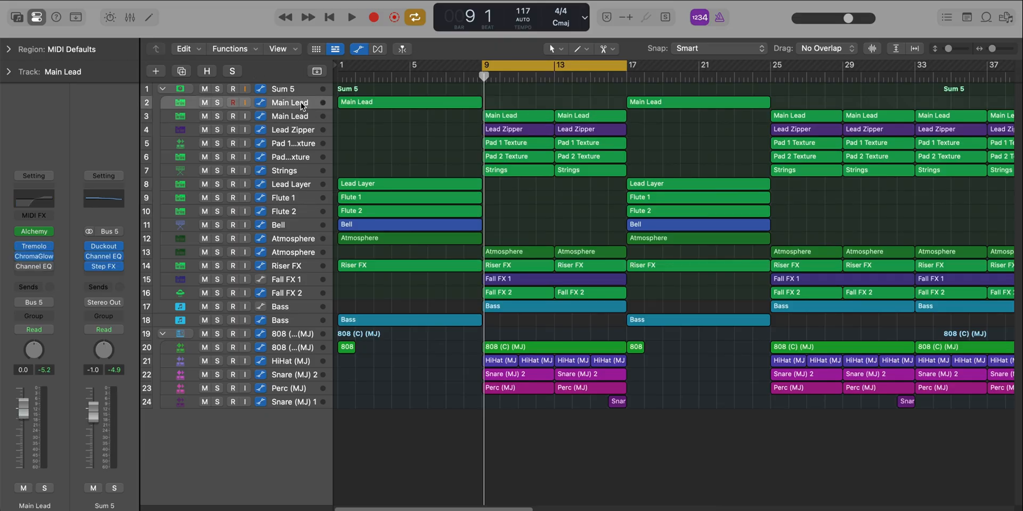
click(301, 116)
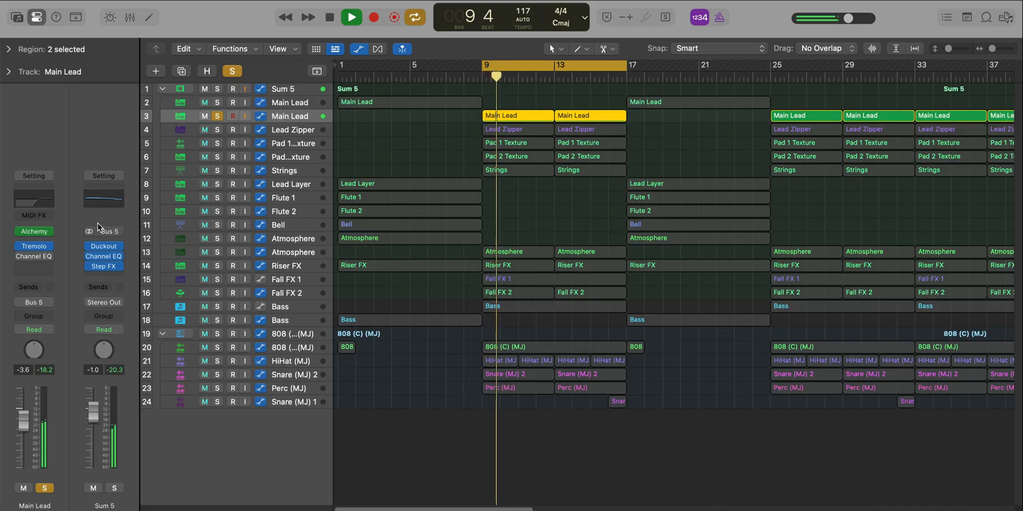
click(40, 231)
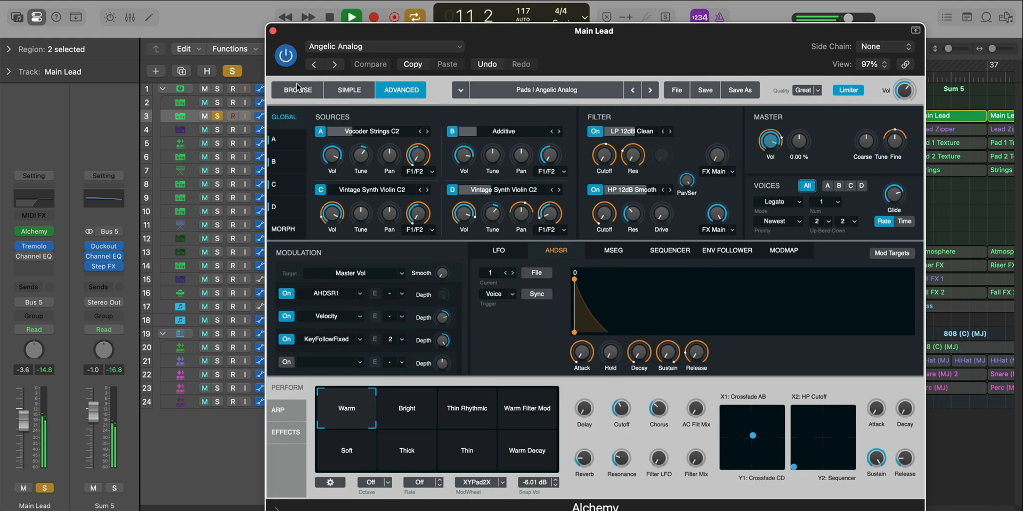
click(297, 88)
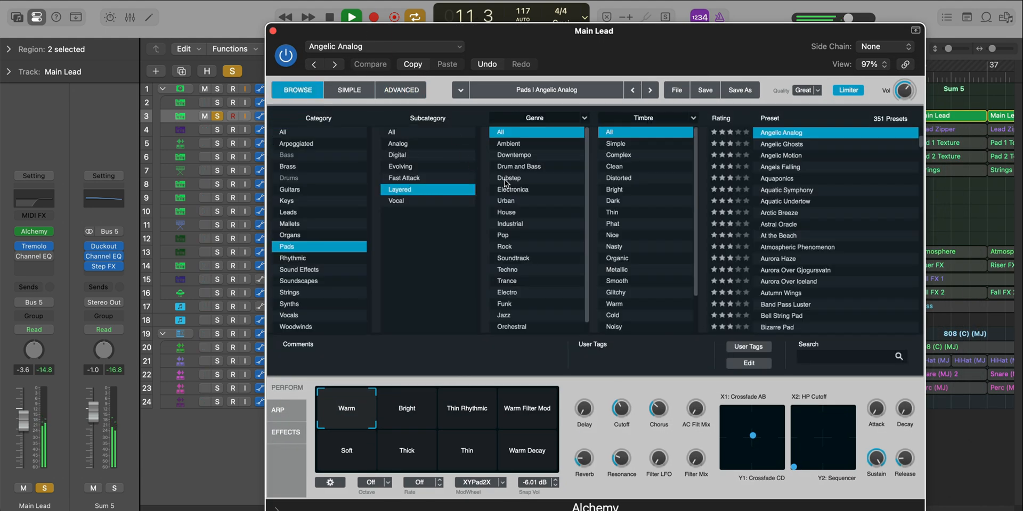
click(273, 32)
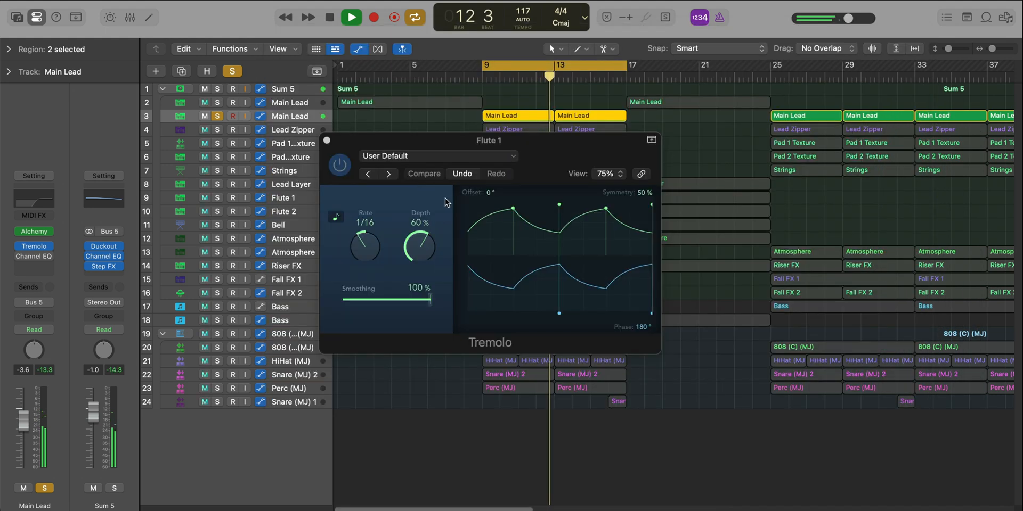
click(326, 140)
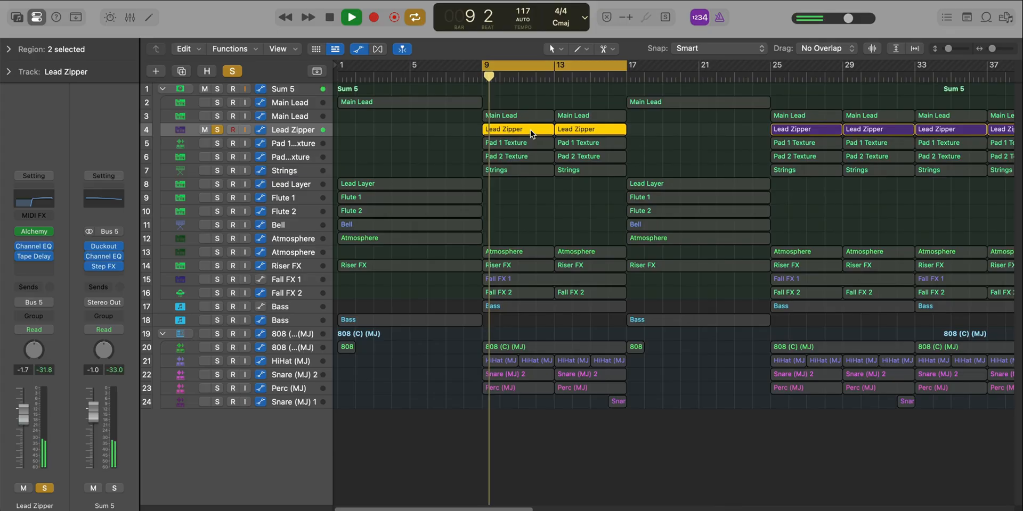
Listen to the soloed Lead Zipper track, showing the notes of both regions across bars 9 to 17 in the Piano Roll
double_click(531, 134)
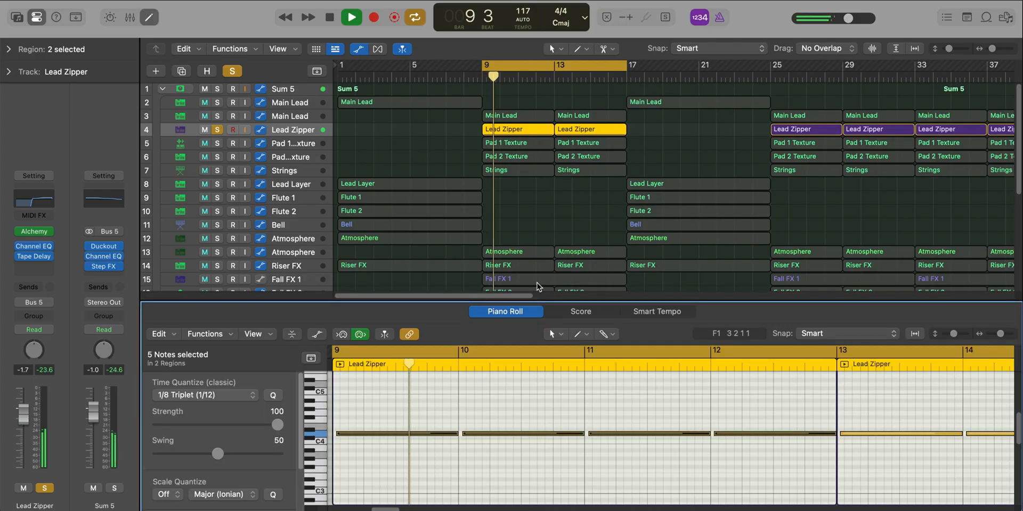
ctrl+alt+click(559, 383)
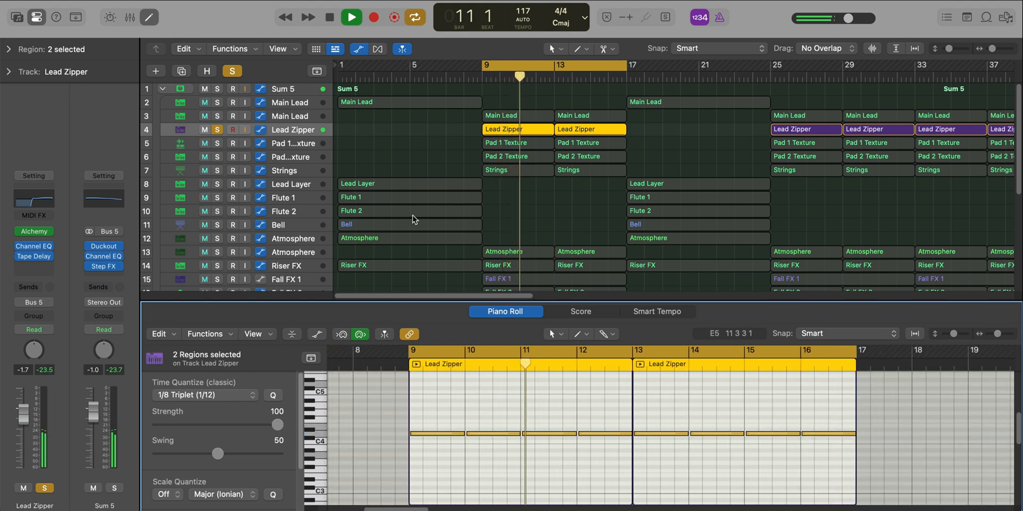
key(space)
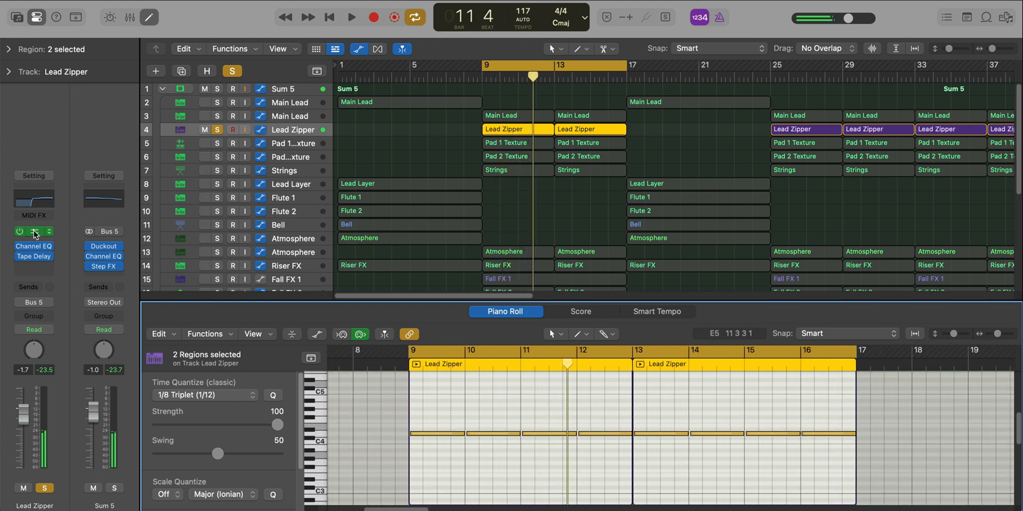
Show Lead Zipper's Beautiful Ascent preset in Alchemy and view it in the preset browser
click(34, 232)
drag(623, 161, 547, 57)
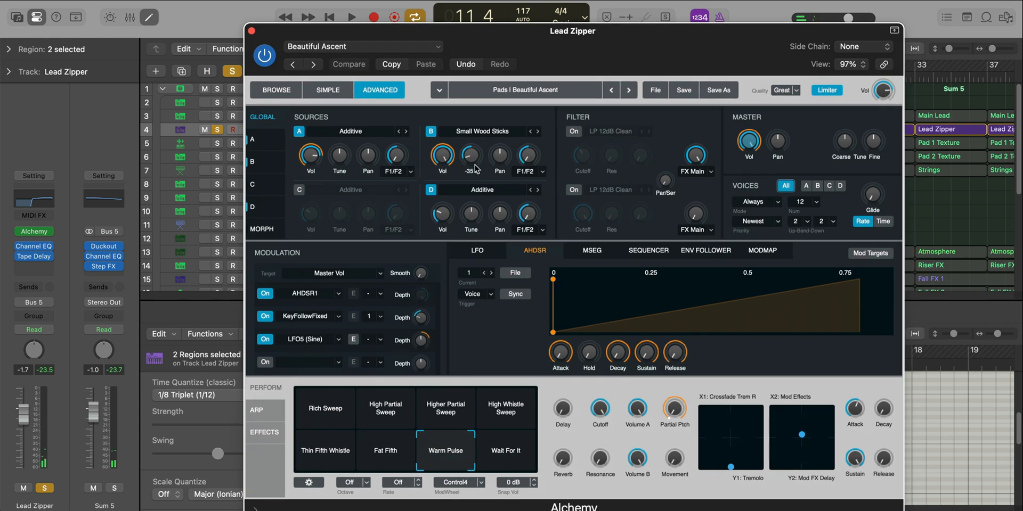
click(281, 87)
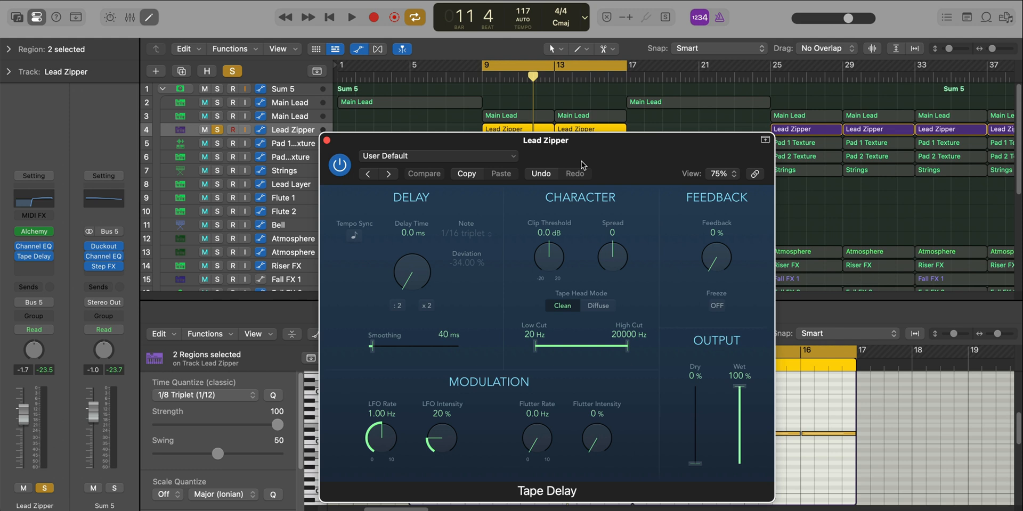
Show Lead Zipper's Tape Delay settings and compare the sound with the effect bypassed and active during playback
drag(583, 165, 552, 126)
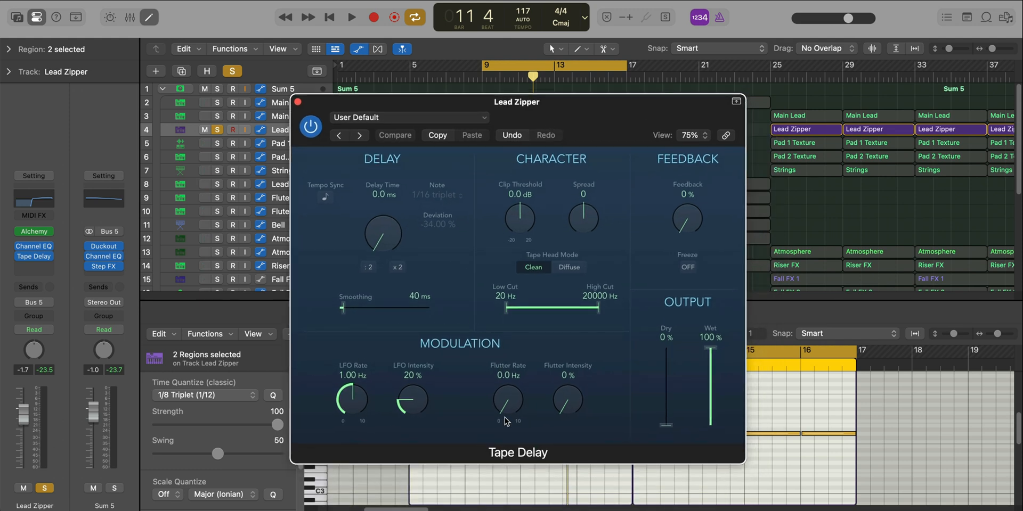
key(space)
click(311, 126)
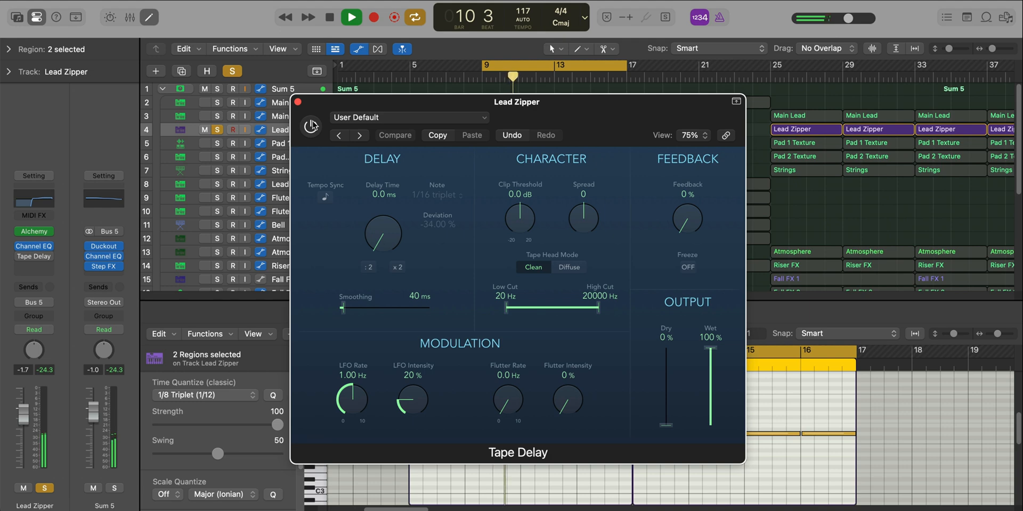
click(312, 126)
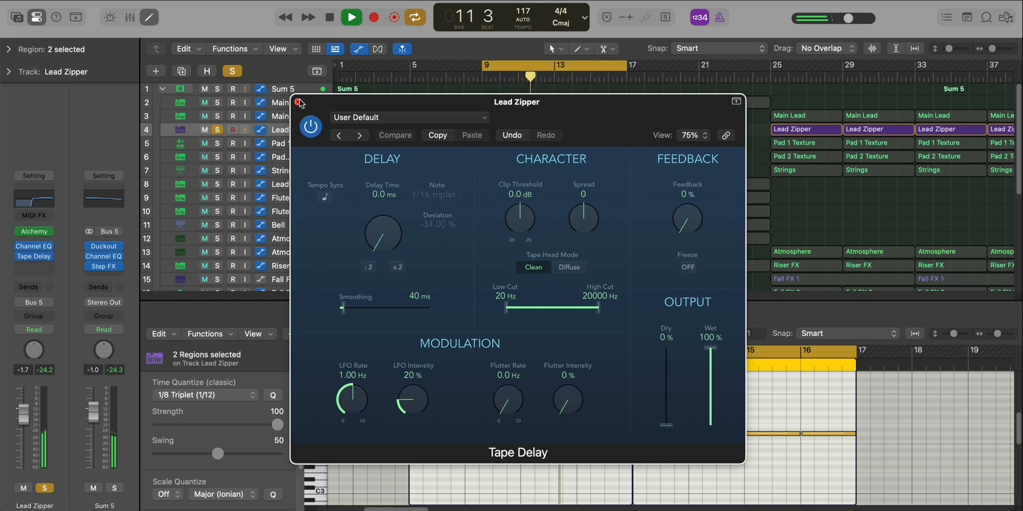
click(298, 102)
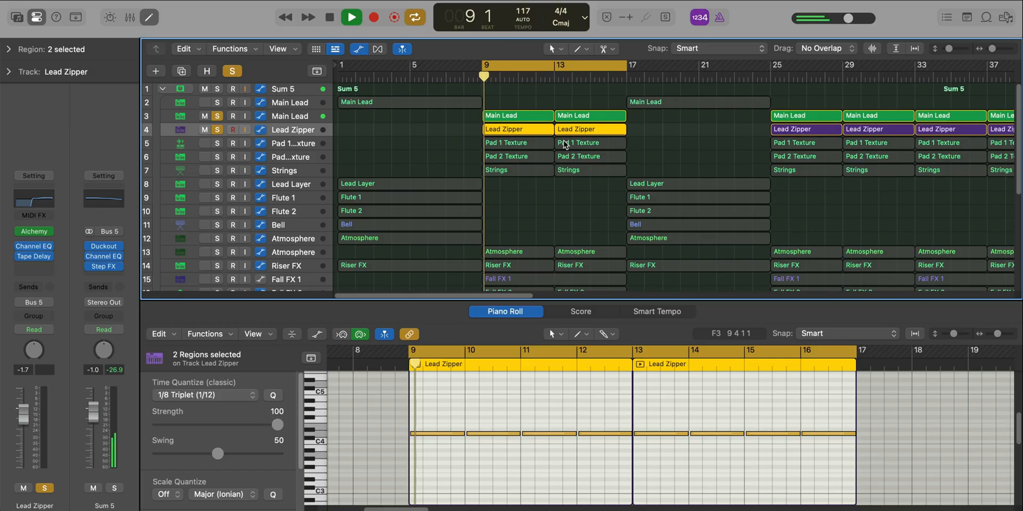
Listen to Main Lead and Lead Zipper soloed together from bar 9
key(super+Down)
key(super+Down)
key(super+Down)
key(super+Down)
key(super+Down)
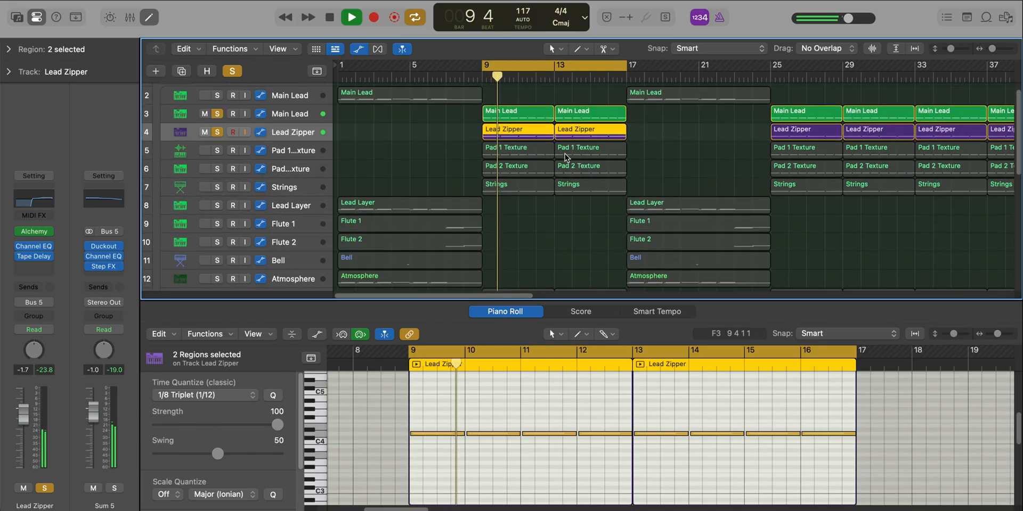
key(super+Down)
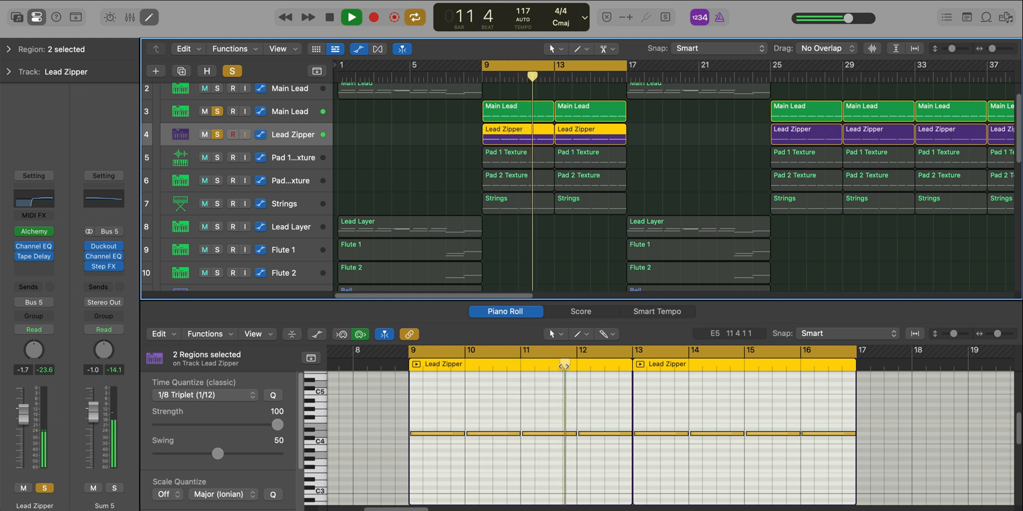
key(space)
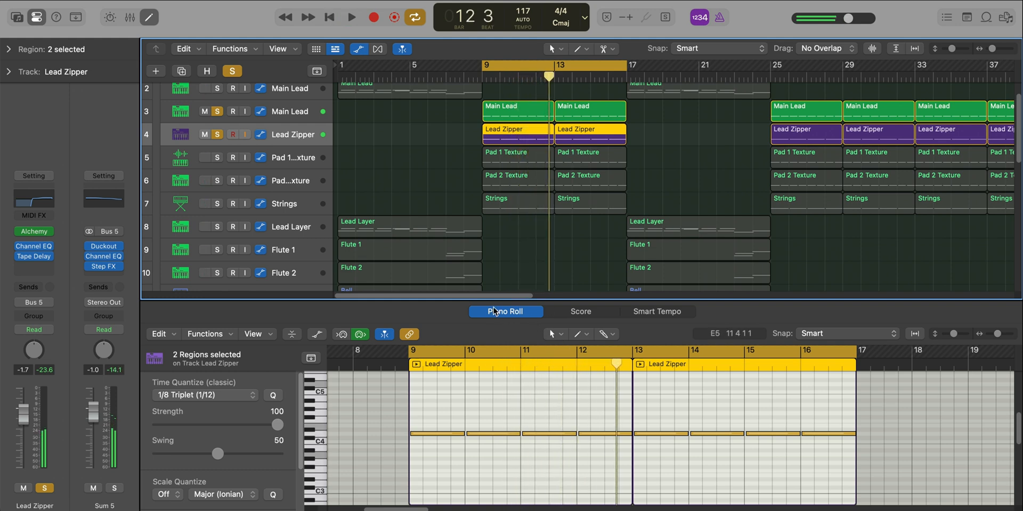
Solo Pad 1 Texture and Pad 2 Texture in place of the two leads and listen to them from bar 9
click(286, 167)
click(217, 157)
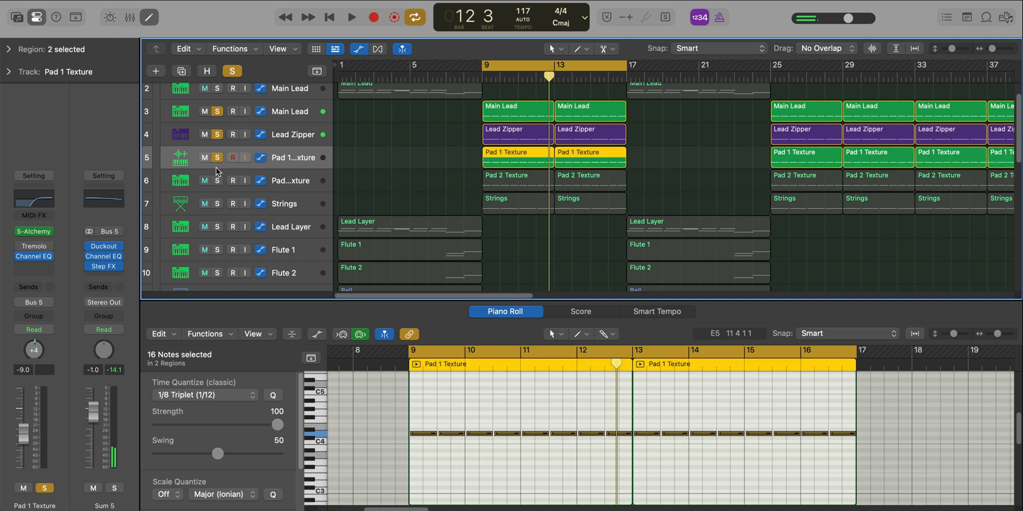
click(218, 136)
key(space)
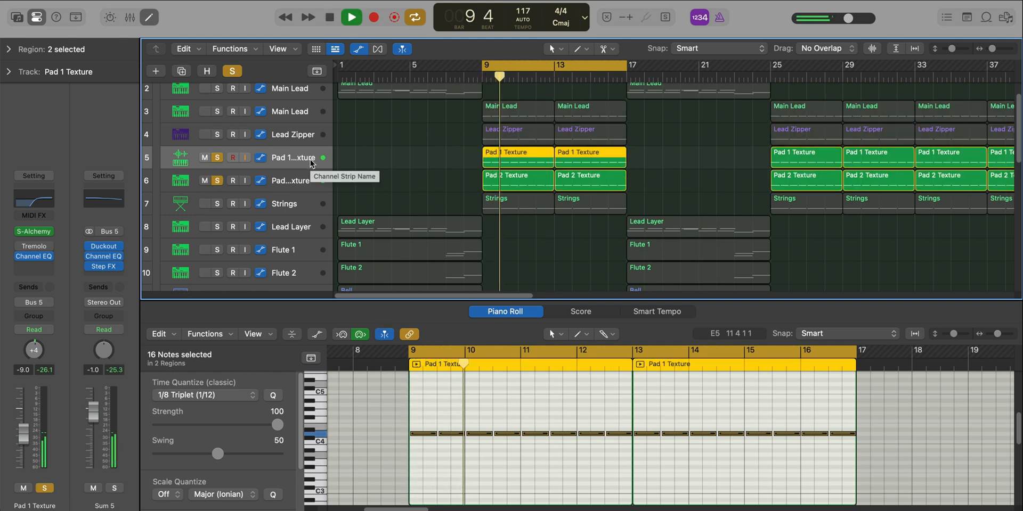
Show the notes of the Pad 1 Texture and Pad 2 Texture regions at bar 9, and listen to Pad 1 Texture alone
click(524, 162)
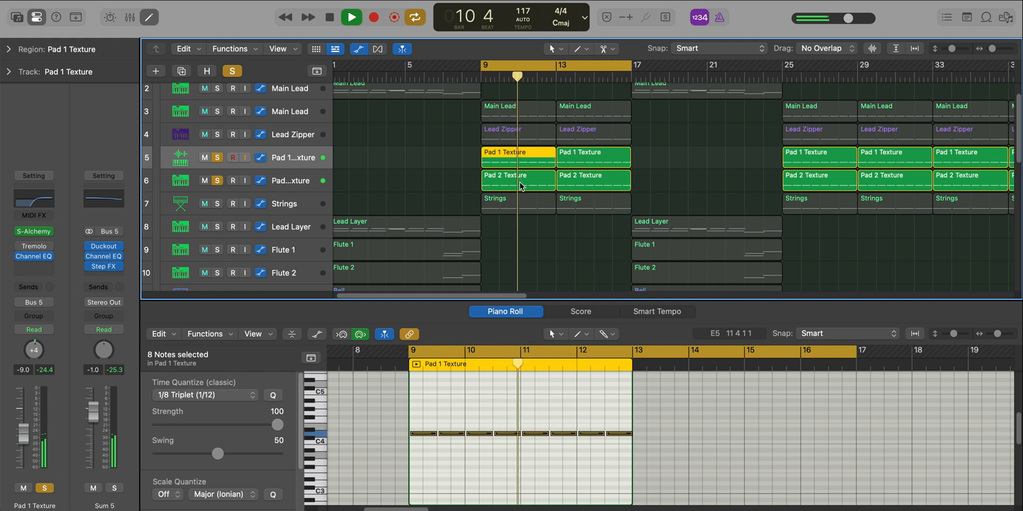
click(517, 182)
click(217, 181)
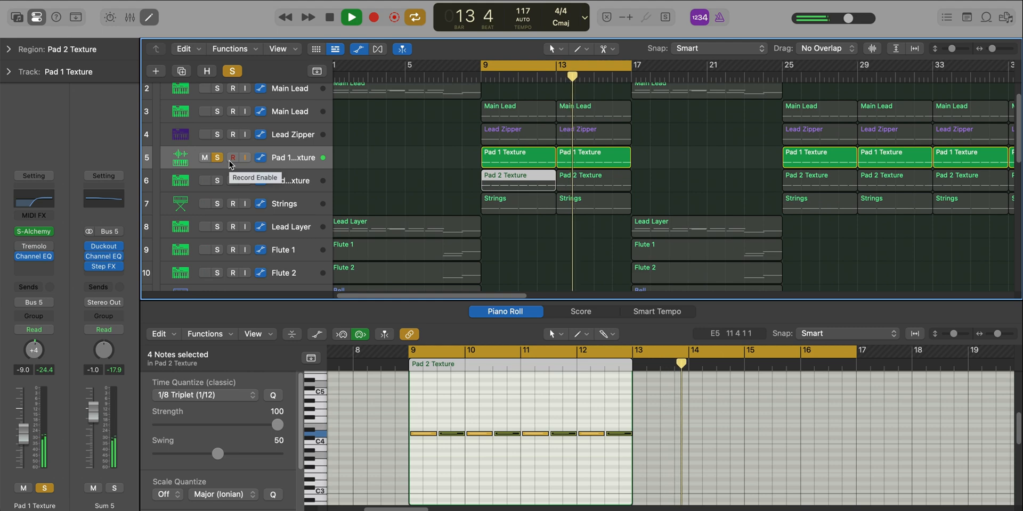
Show the notes of Pad 1 Texture's two regions and its Divine Interference pad preset in Sample Alchemy
click(290, 160)
key(space)
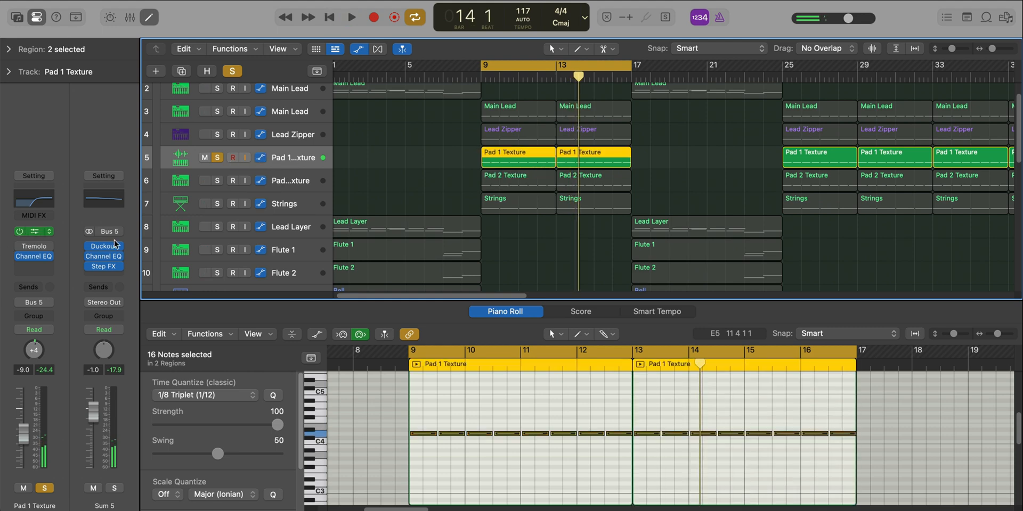
click(26, 234)
click(282, 57)
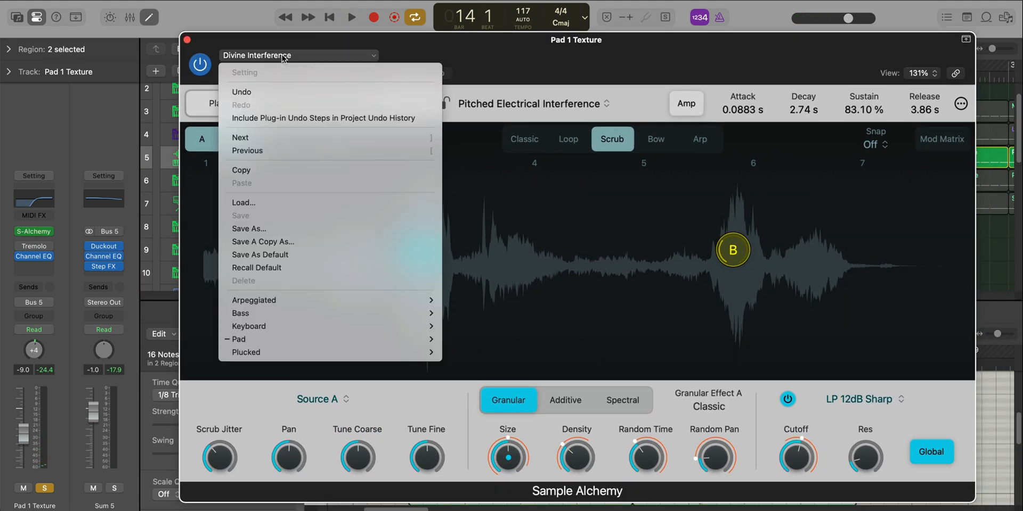
mouse_move(292, 343)
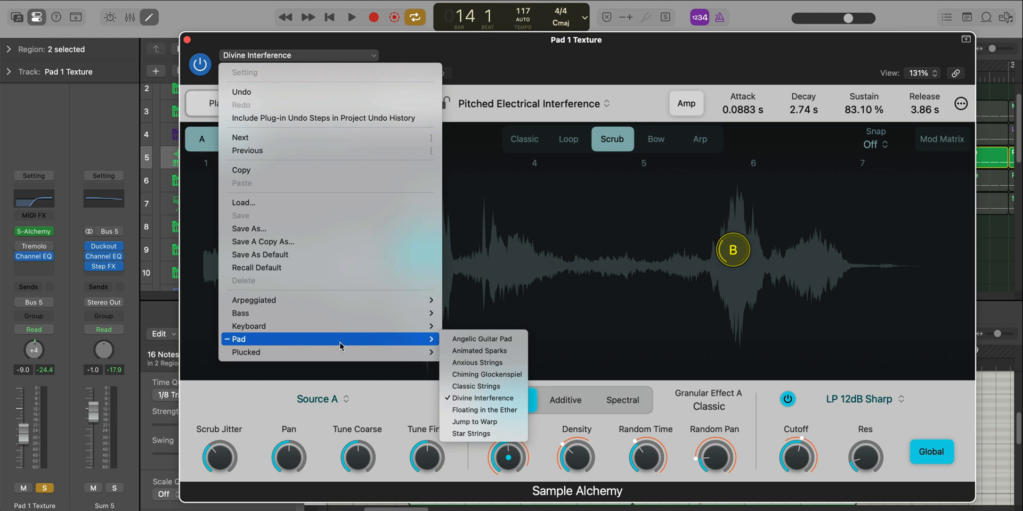
click(525, 45)
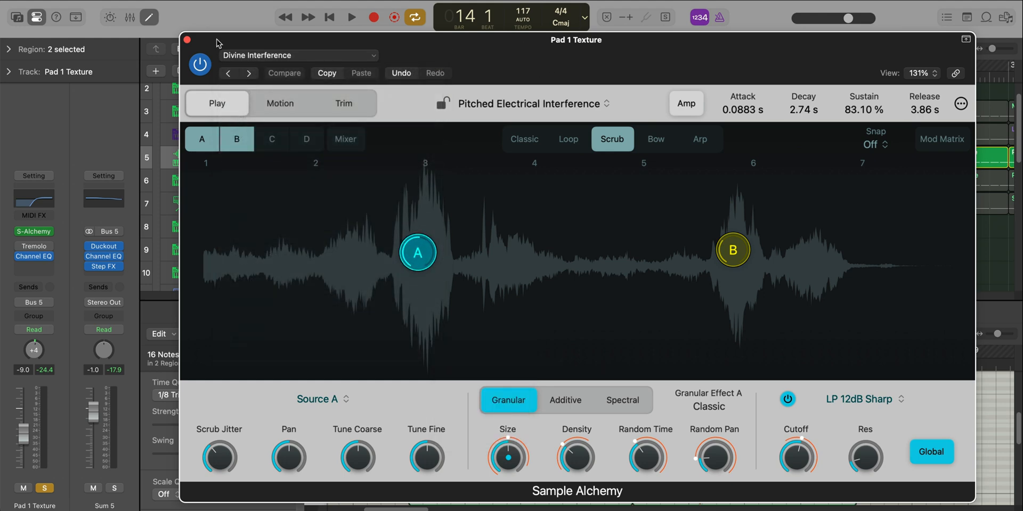
click(188, 40)
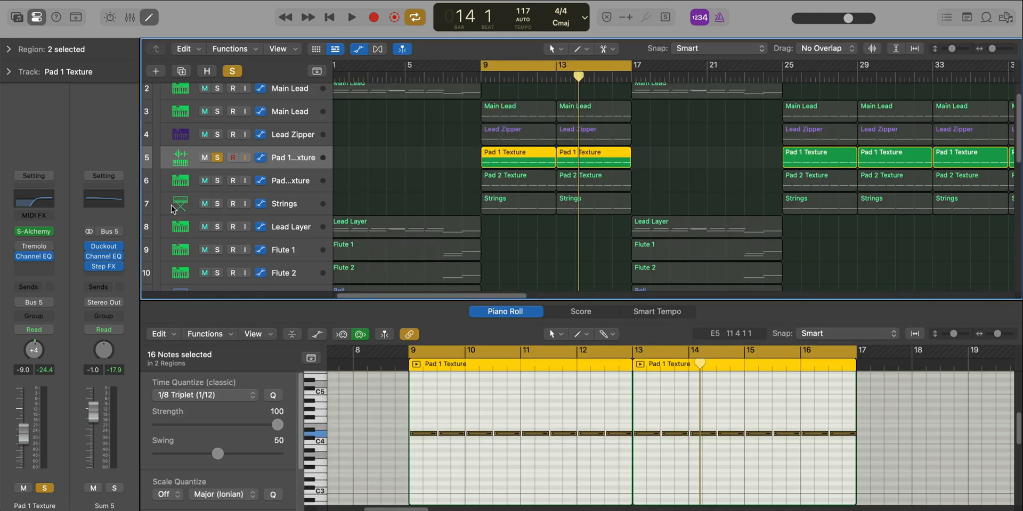
Listen to Pad 2 Texture alone from bar 9 and show its Klystron preset in Alchemy
click(290, 181)
key(space)
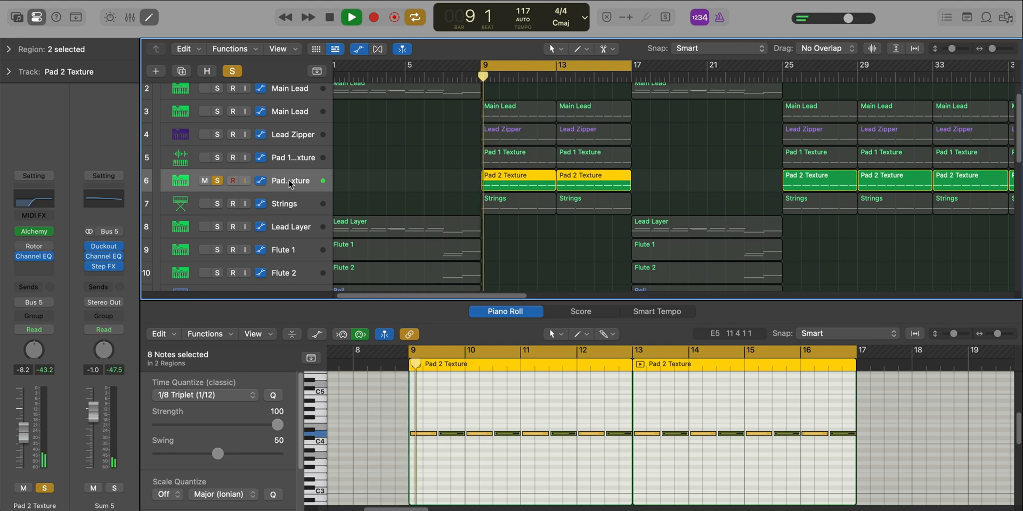
click(37, 232)
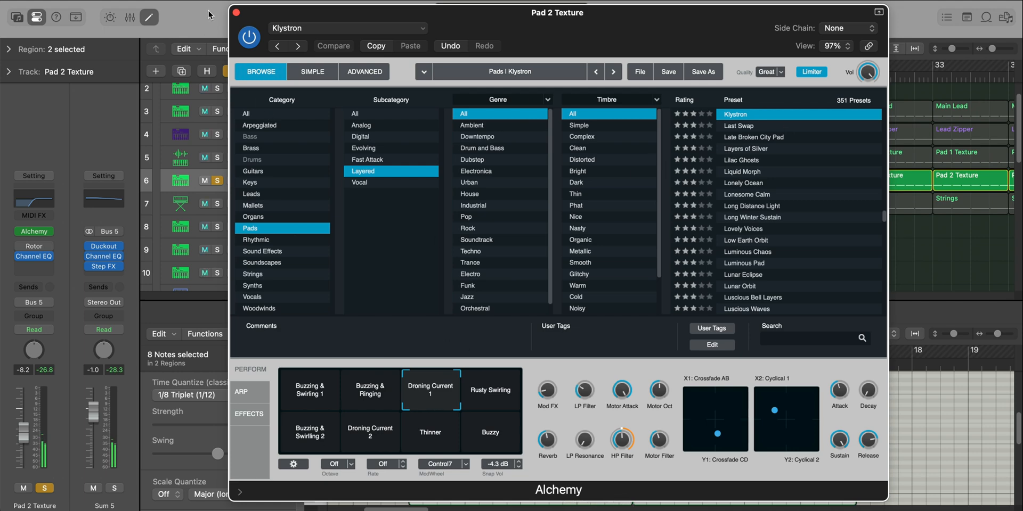
click(236, 12)
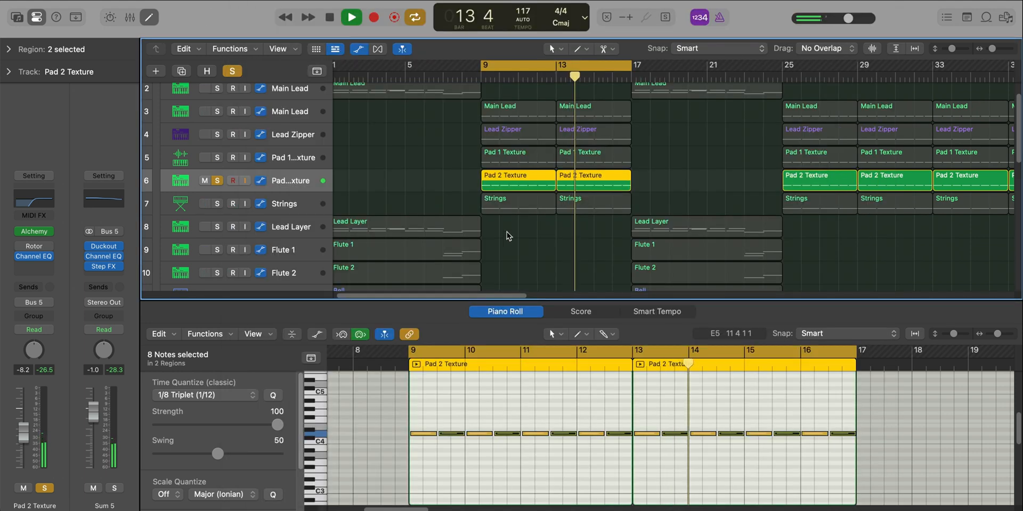
Listen to Main Lead, Lead Zipper and both pad textures soloed together, and to Strings alone from bar 9
drag(216, 112, 217, 159)
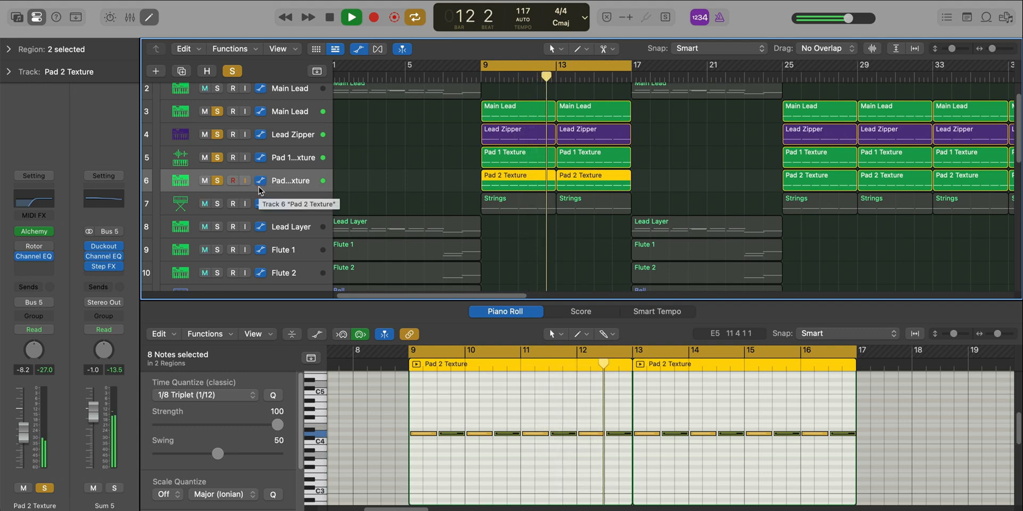
key(space)
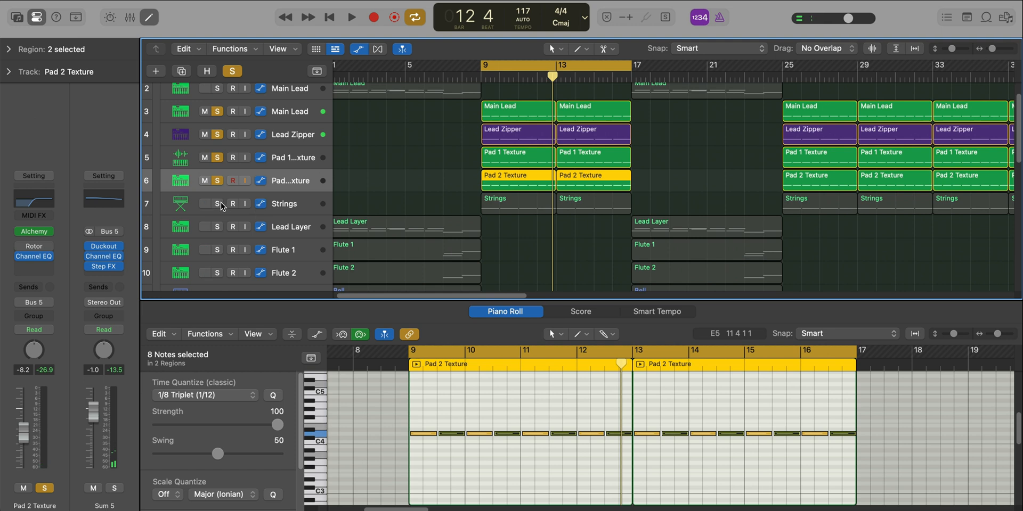
click(216, 204)
click(288, 201)
key(space)
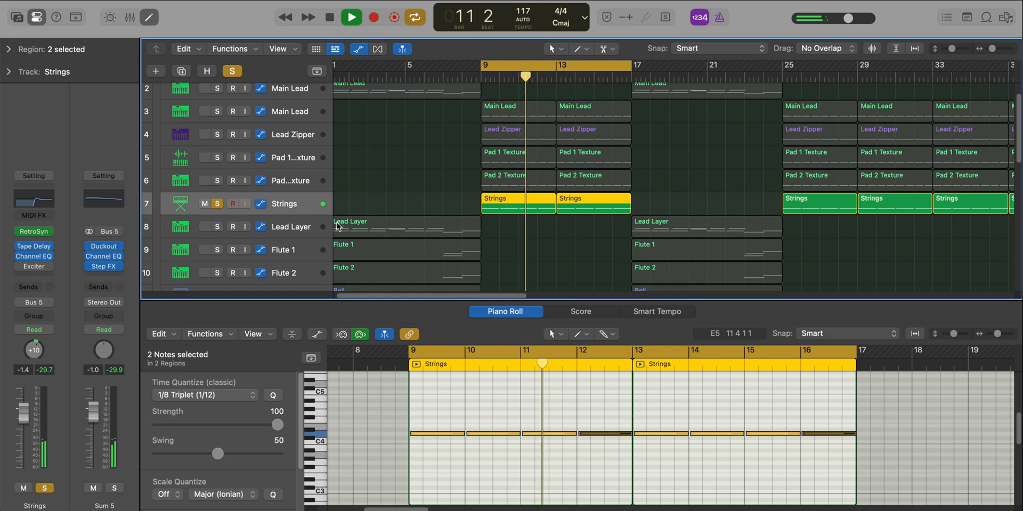
Show the Strings track's Chillout Pad preset in Retro Synth, including its envelope section, and its Tape Delay
click(34, 233)
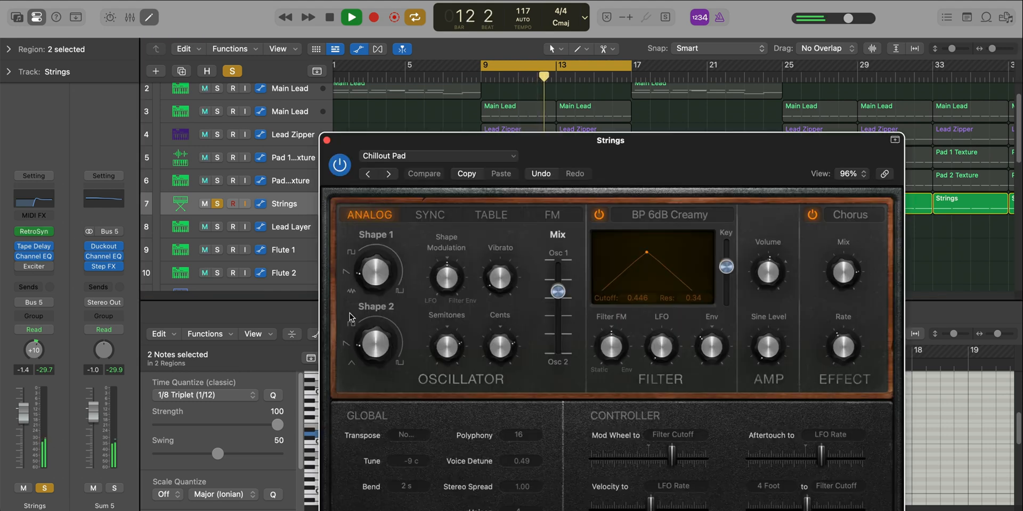
drag(639, 176, 572, 86)
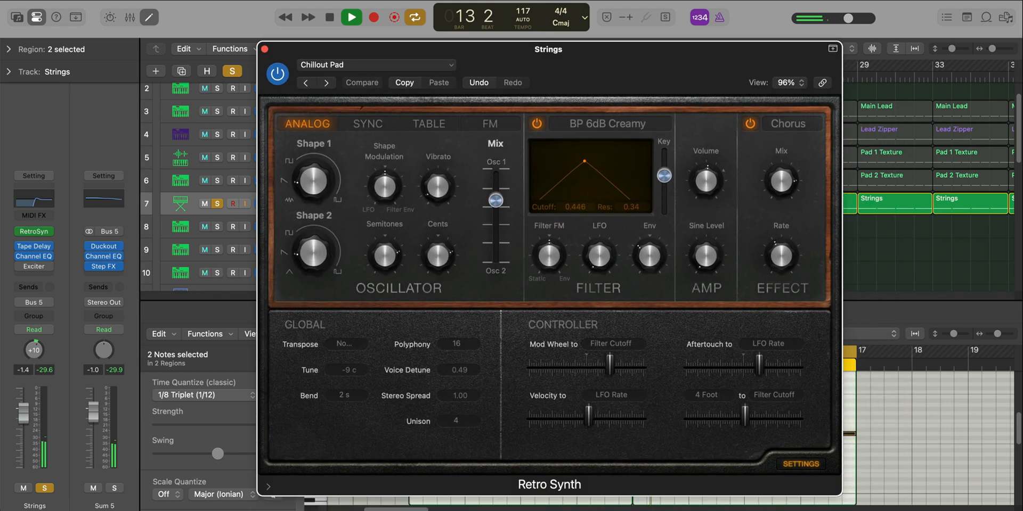
click(802, 464)
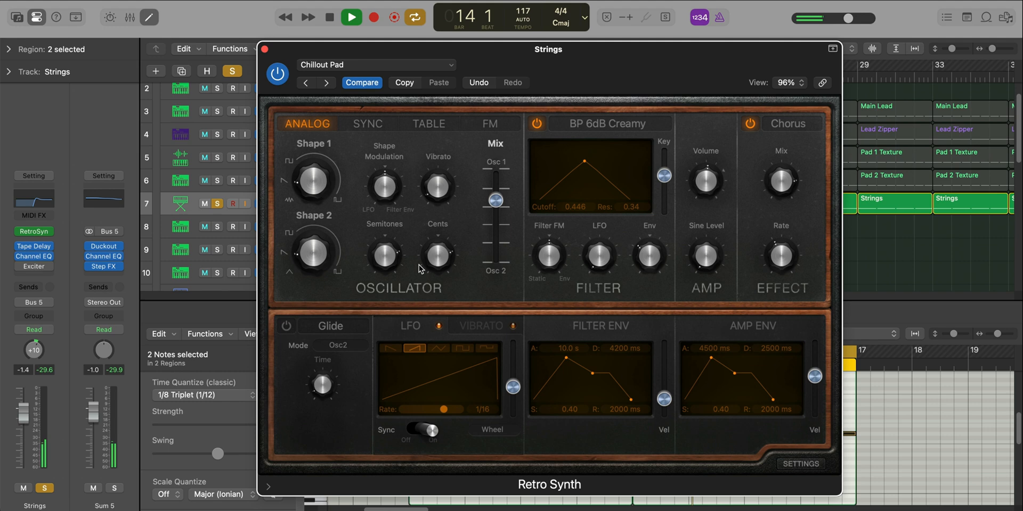
click(264, 49)
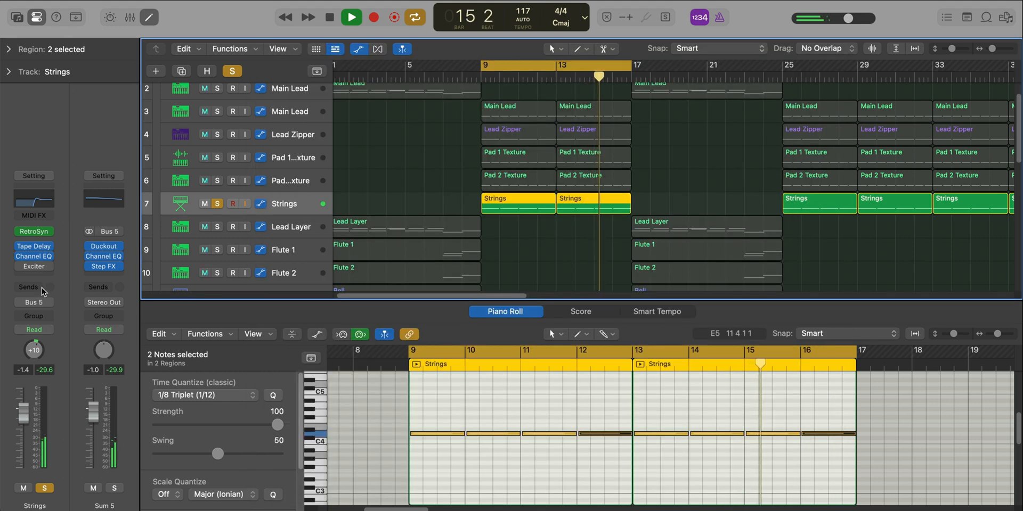
click(36, 247)
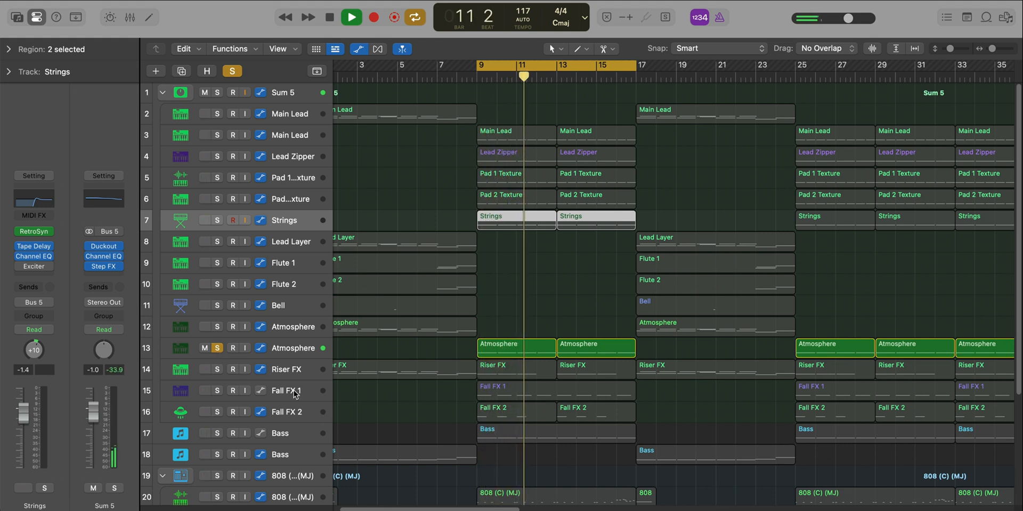
Solo Riser FX, show the notes of its region at bar 9 and listen to it from there
click(275, 391)
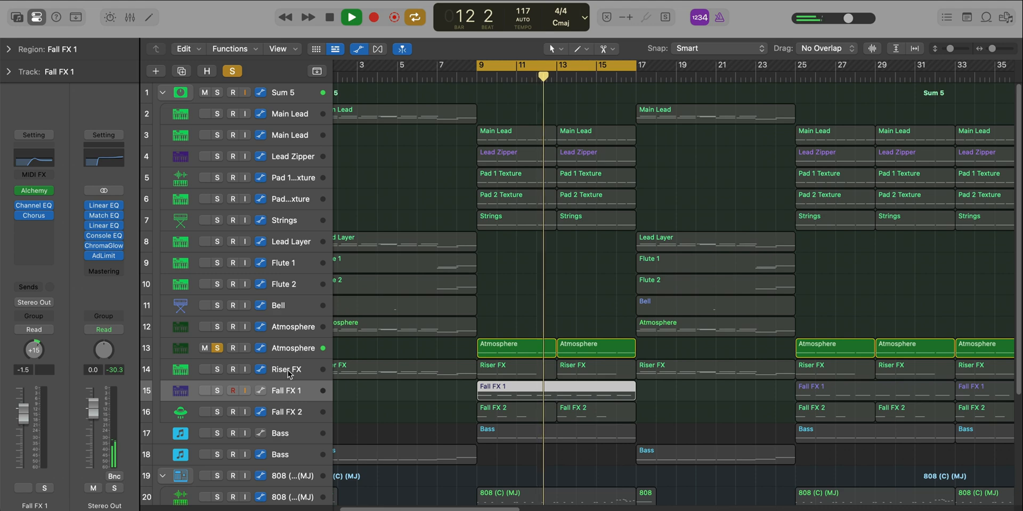
click(275, 371)
key(space)
click(217, 369)
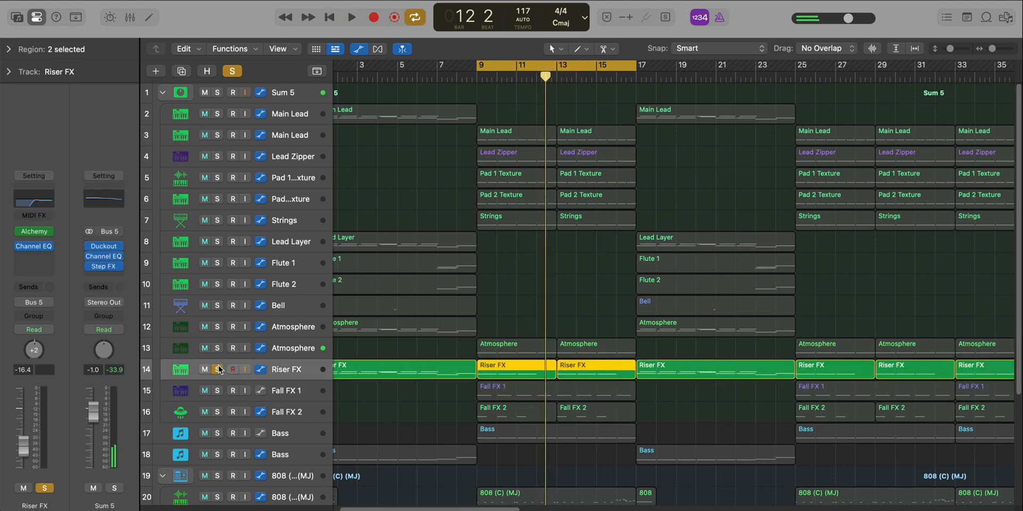
double_click(515, 368)
key(space)
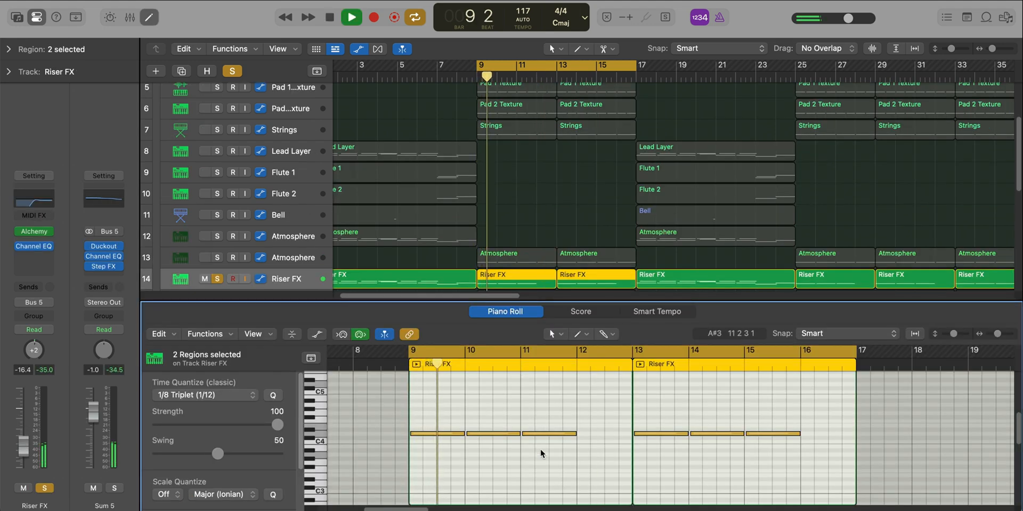
Solo the bar 9 Atmosphere track alongside Riser FX, listen to both together and close the note editor
click(217, 257)
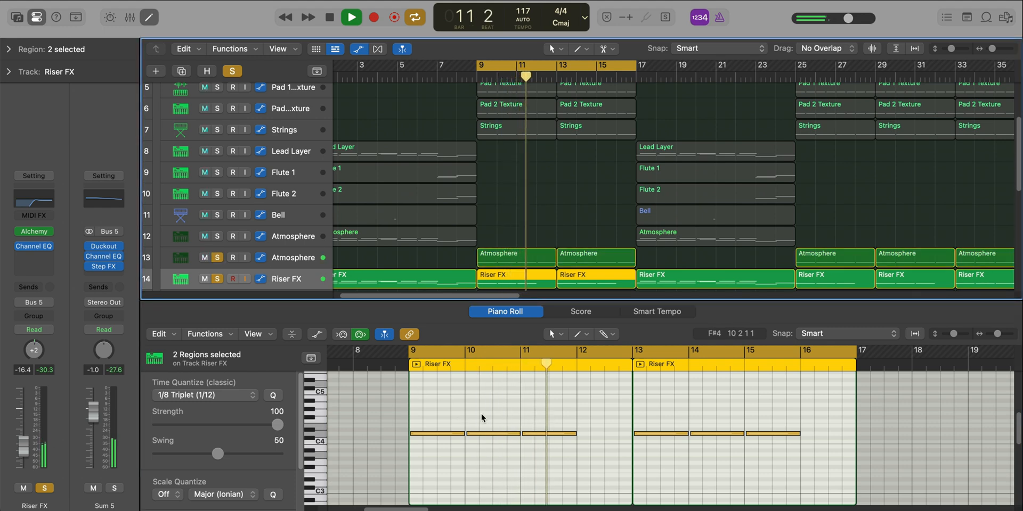
key(space)
key(e)
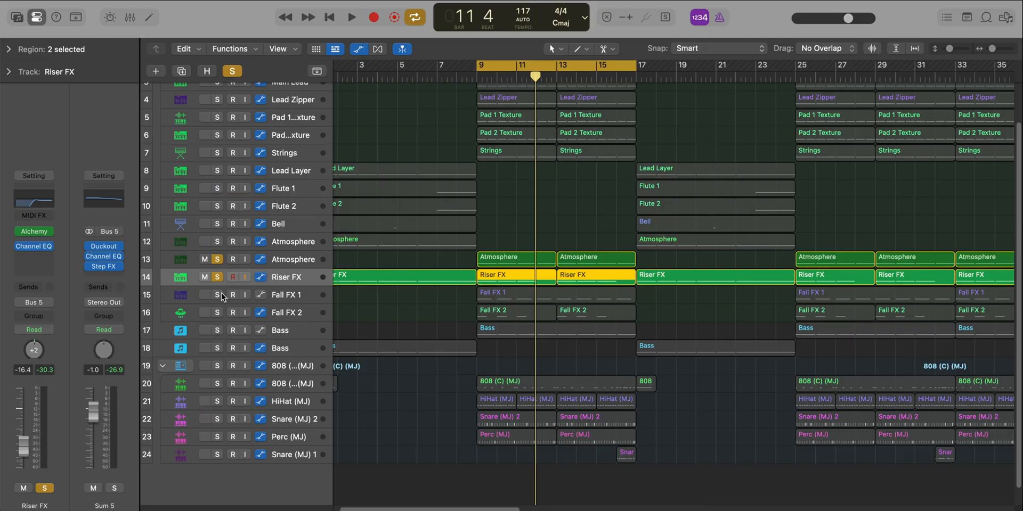
Solo Fall FX 1 and listen to it from bar 9 with its notes shown, and show Fall FX 2's notes
click(218, 295)
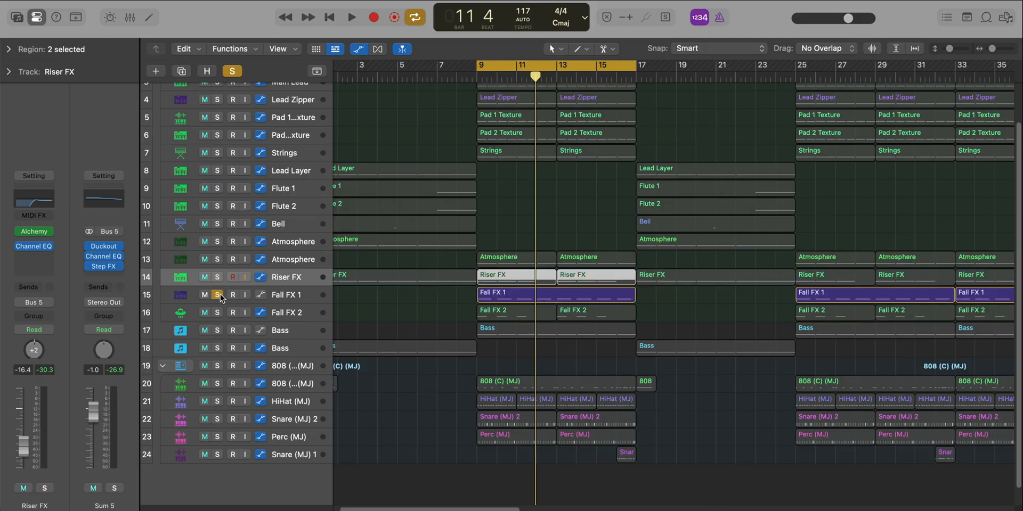
key(super+Down)
key(super+Down)
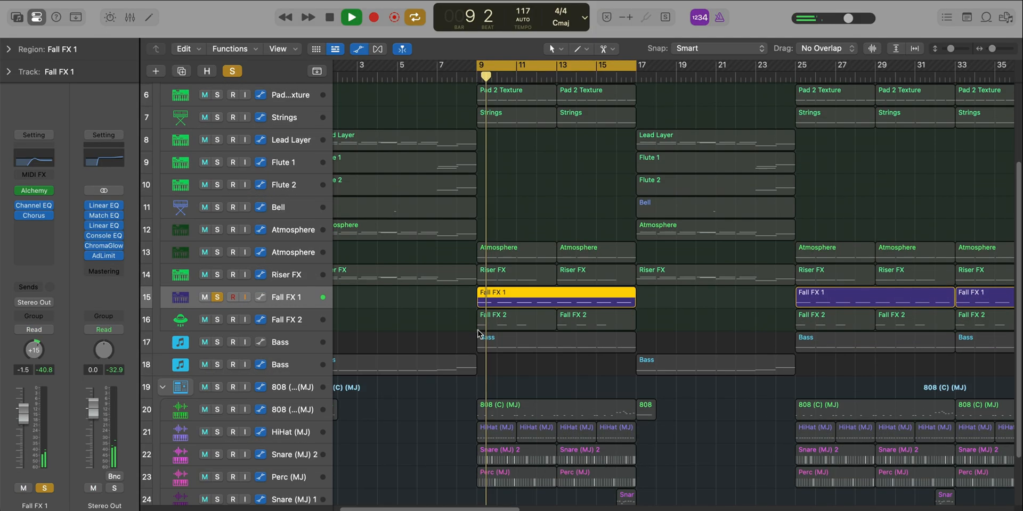
double_click(522, 310)
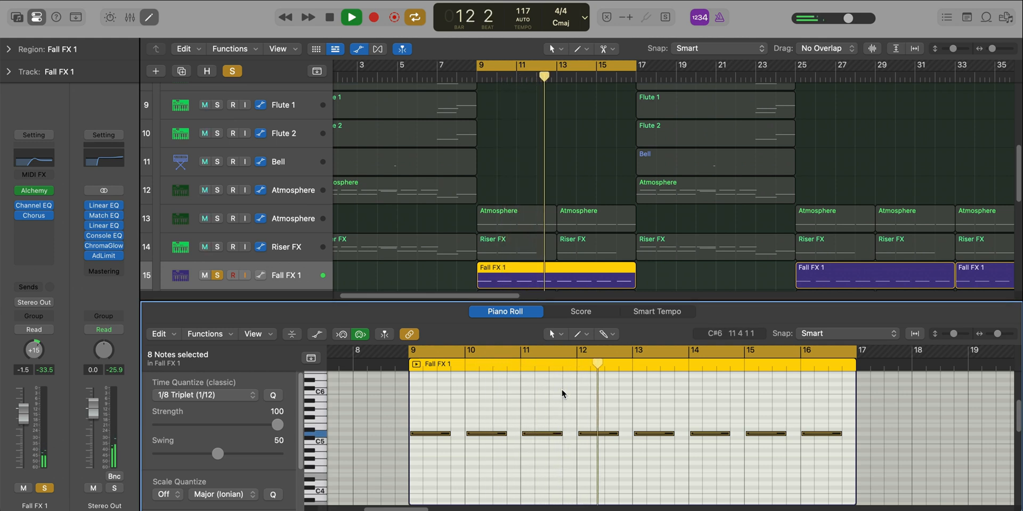
key(space)
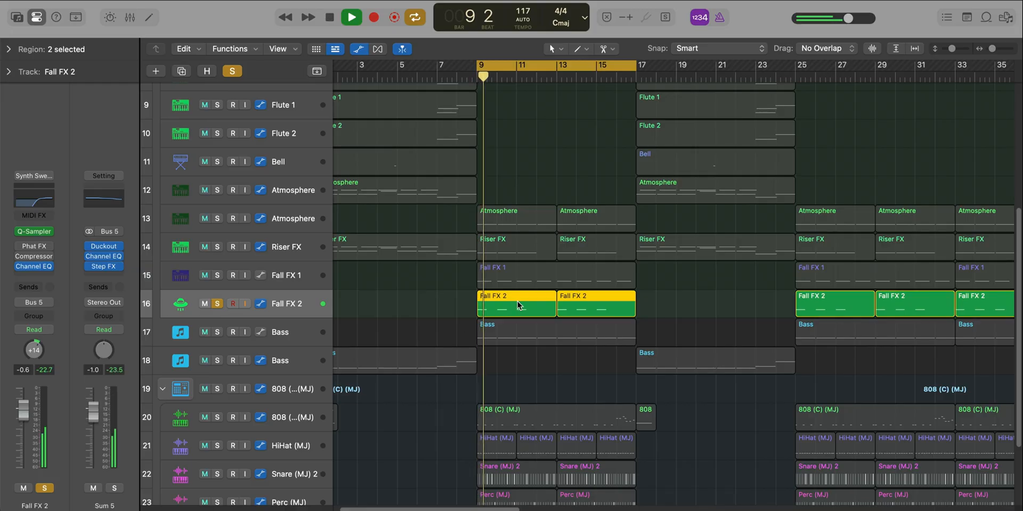
double_click(519, 306)
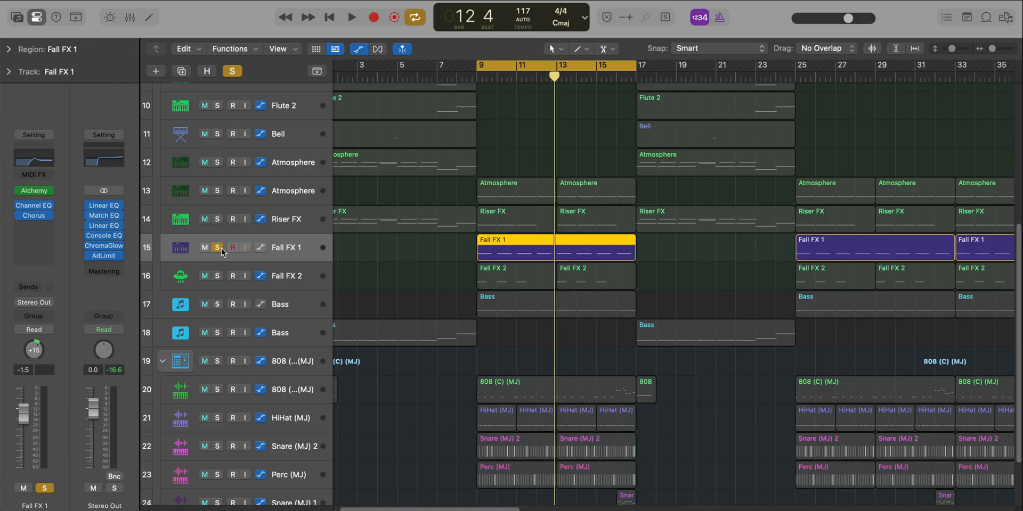
Play Fall FX 1 from bar 9 and show its Motoriser sound effects preset in Alchemy's preset browser
key(space)
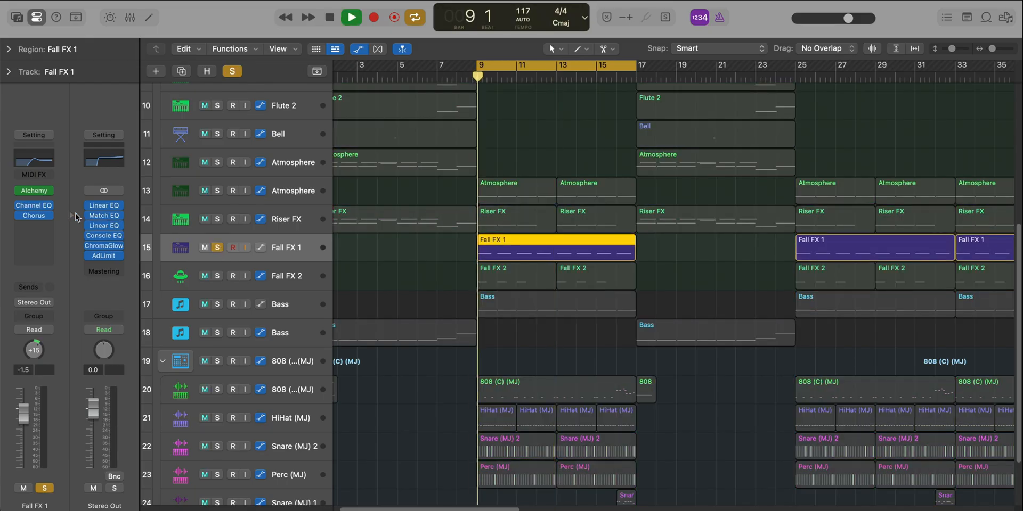
click(45, 195)
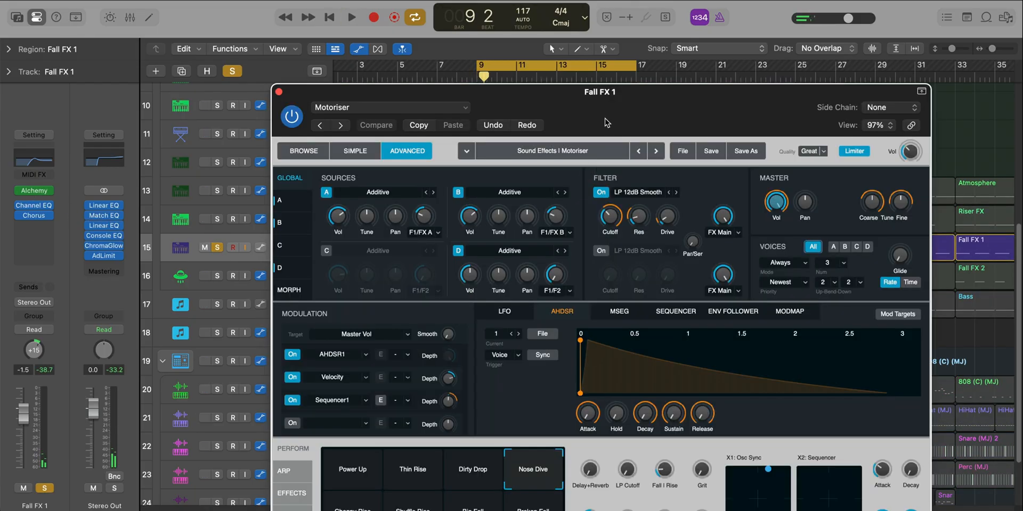
drag(604, 92, 561, 35)
click(260, 95)
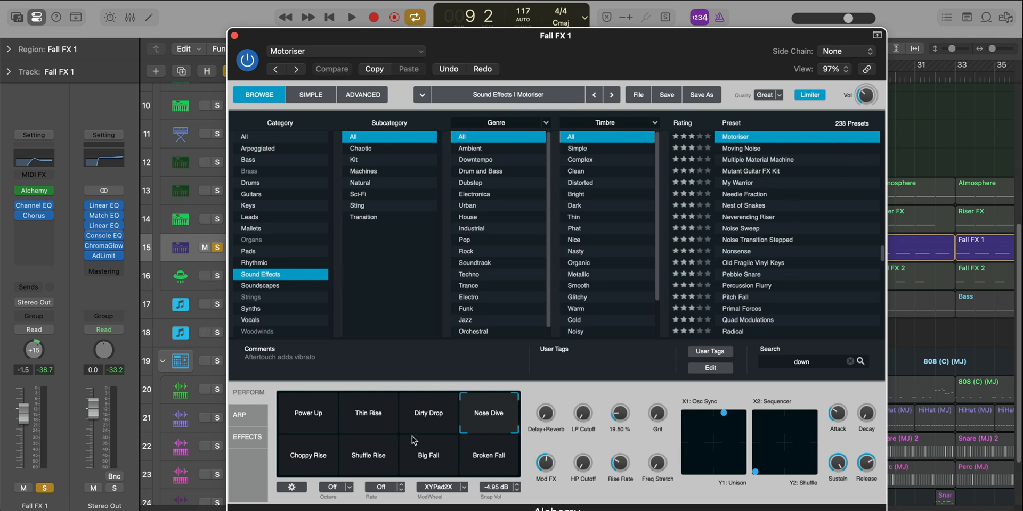
click(235, 35)
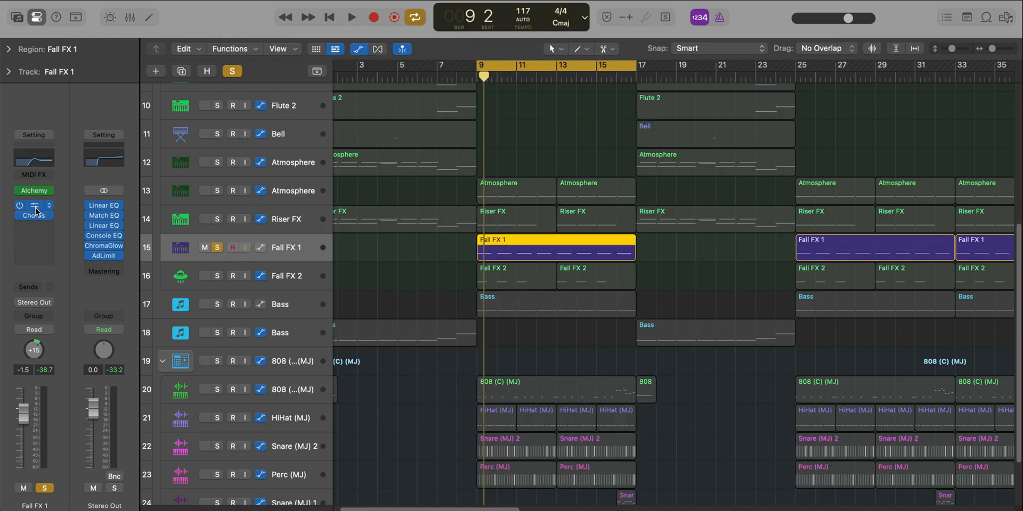
Listen to Fall FX 2 alone from bar 9 and show its Synth Sweep - Cinematic Funk patch among the library's Pitched Samples
click(217, 277)
click(291, 279)
key(space)
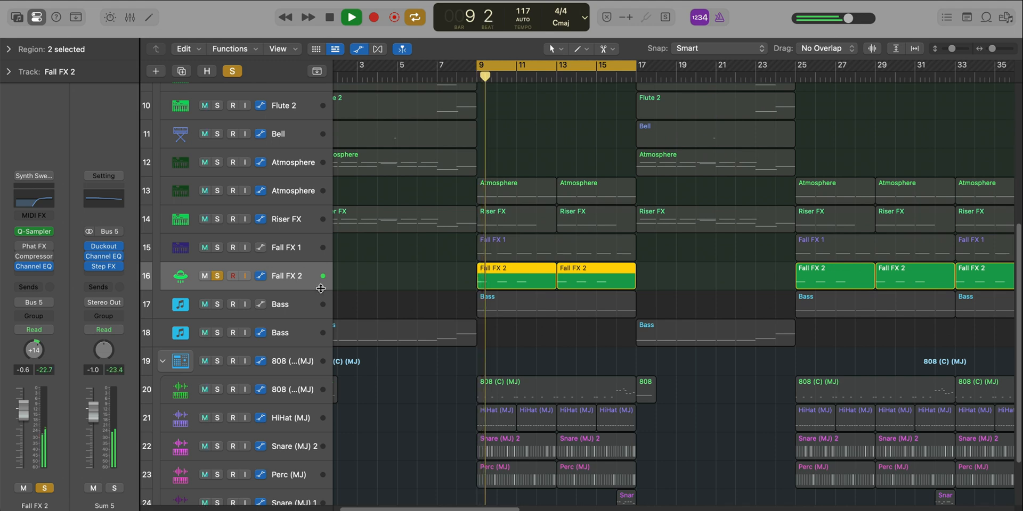
key(space)
click(25, 20)
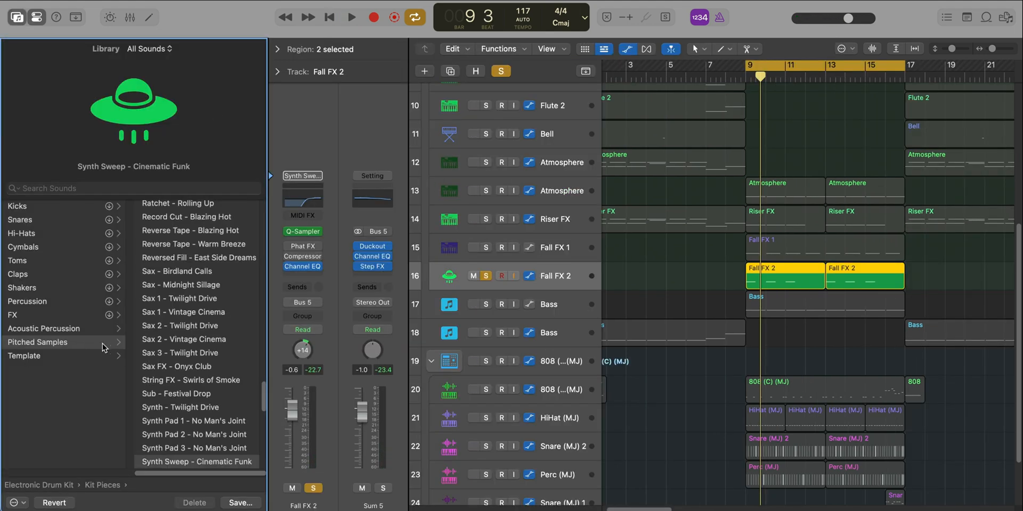
scroll(102, 344, left, 5)
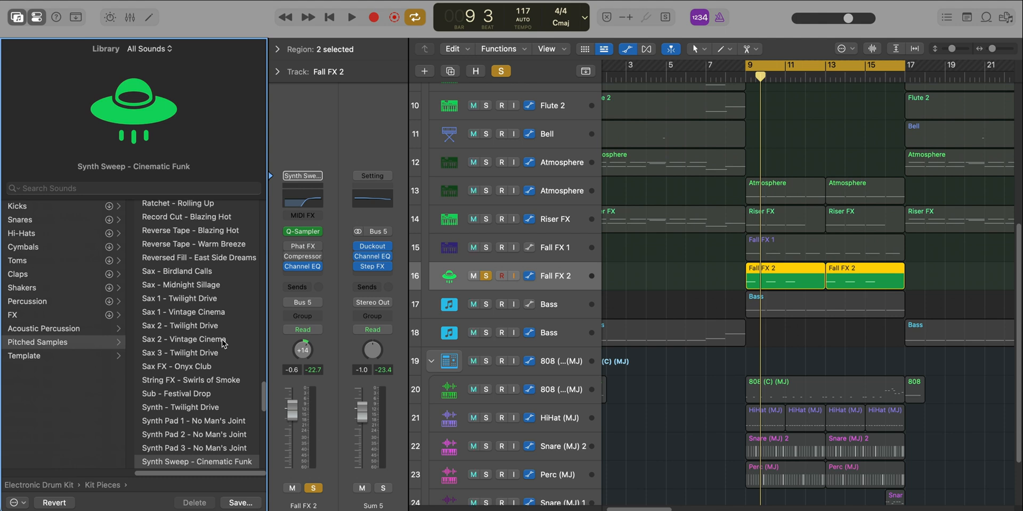
scroll(184, 357, down, 1)
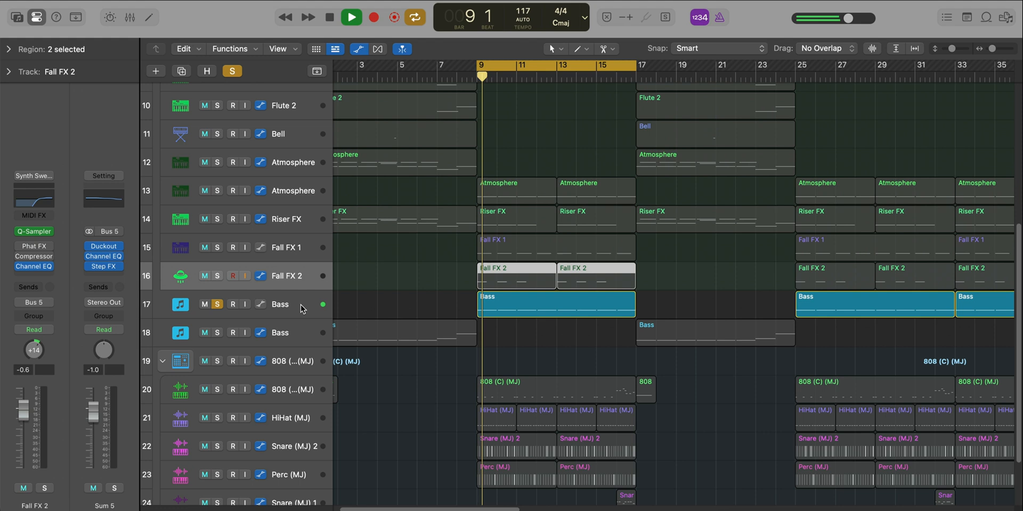
Select the soloed bar 9 Bass track and show its YEASS instrument with the Reese / Sicko Mode sound
click(299, 306)
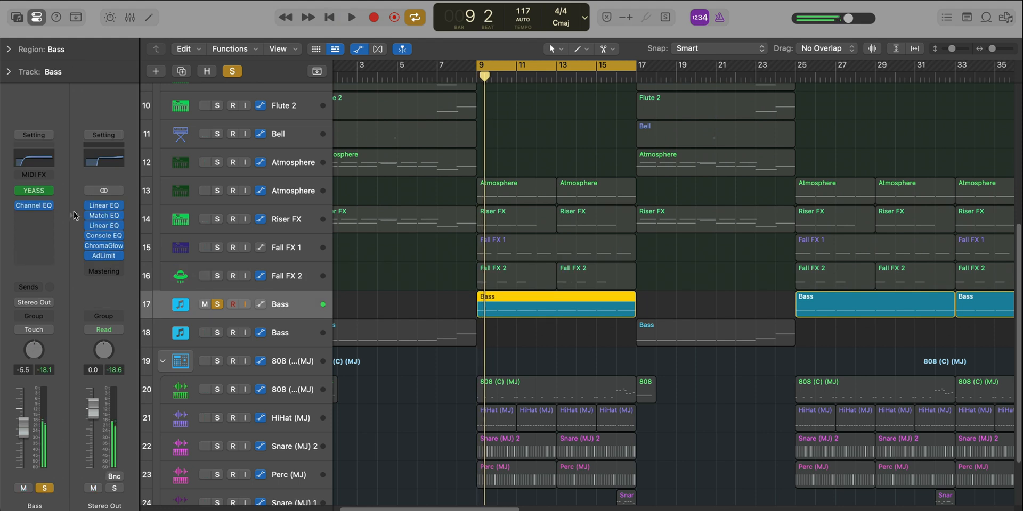
click(34, 191)
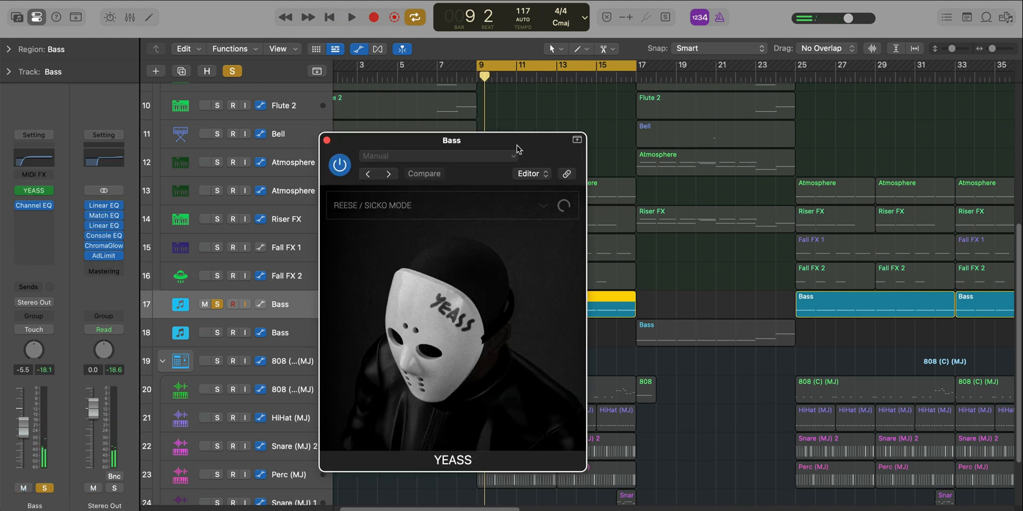
drag(516, 145, 523, 134)
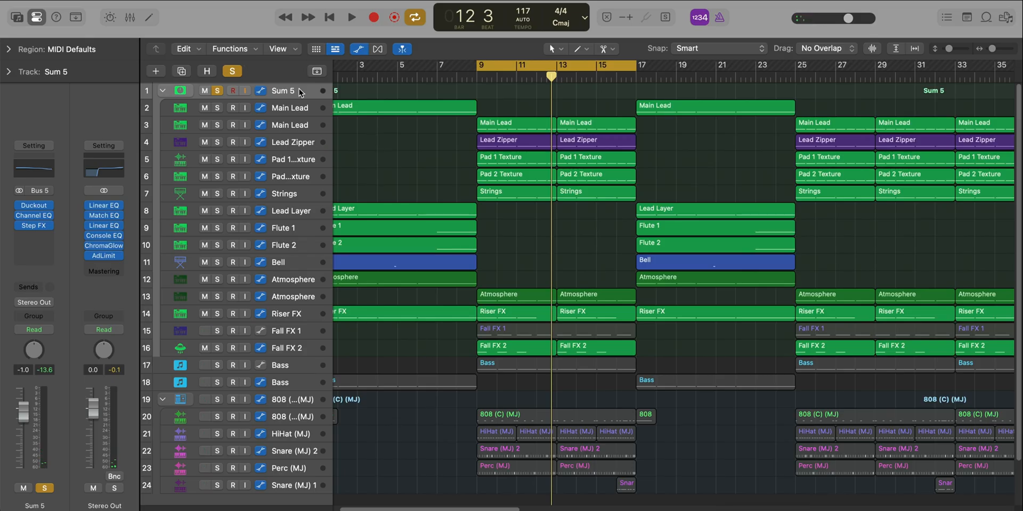
Show the Duckout plug-in on the soloed Sum 5 stack and play the stack with Duckout, Channel EQ and Step FX bypassed
key(space)
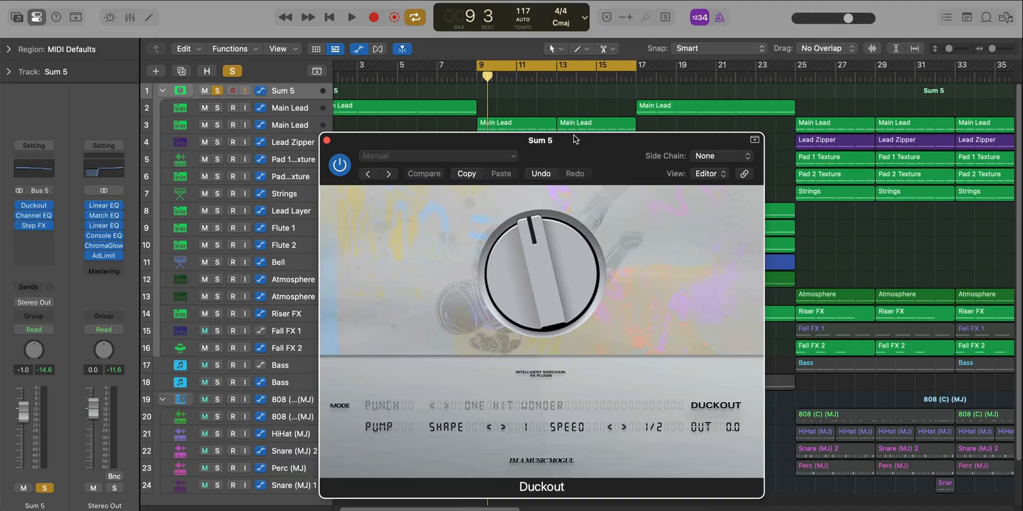
drag(573, 136, 565, 83)
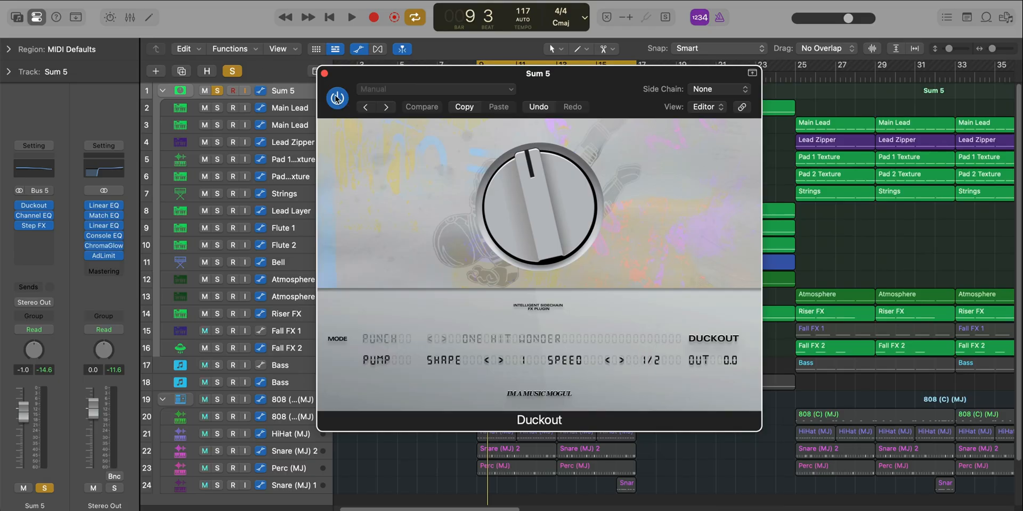
click(19, 227)
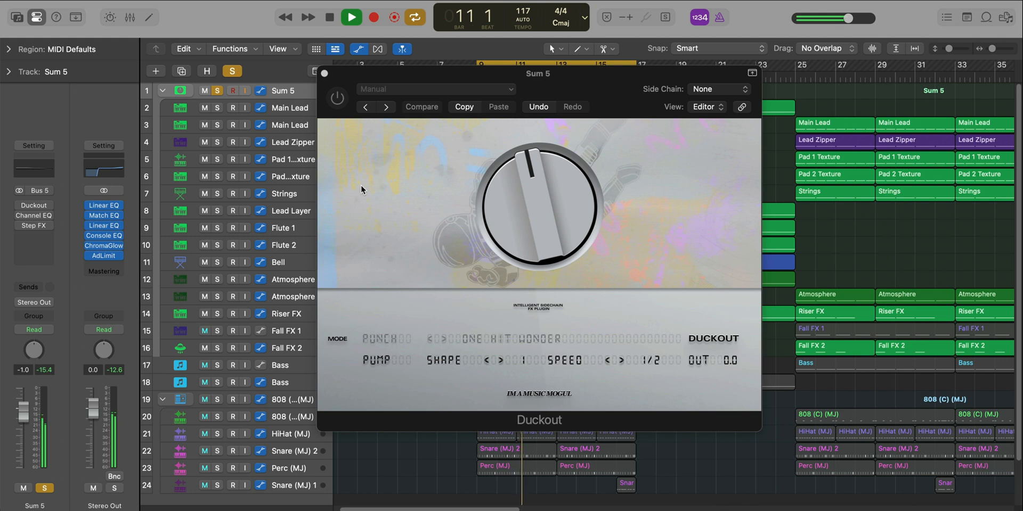
key(space)
Switch Duckout back on, audition Sum 5 with its large knob turned up, and undo that knob change
click(337, 98)
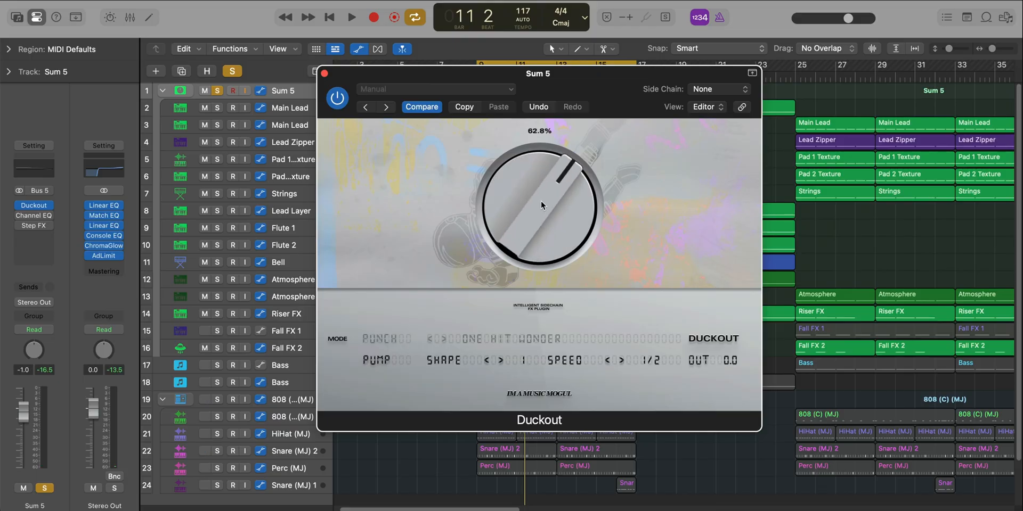
drag(536, 176, 537, 134)
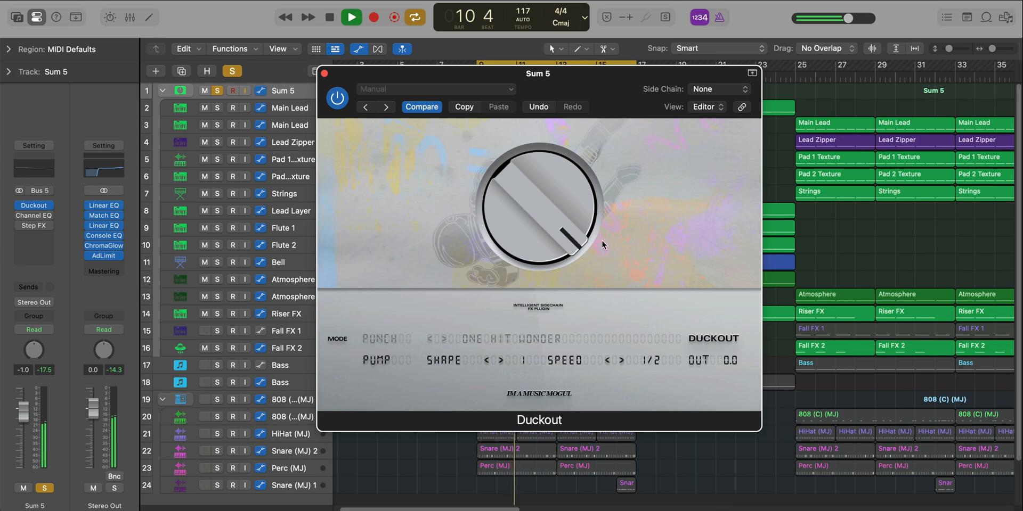
key(space)
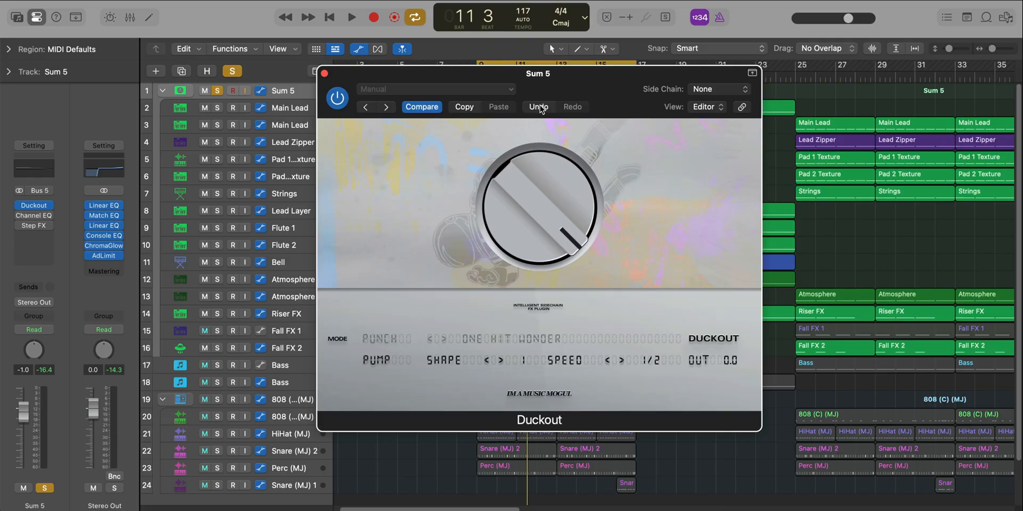
click(539, 107)
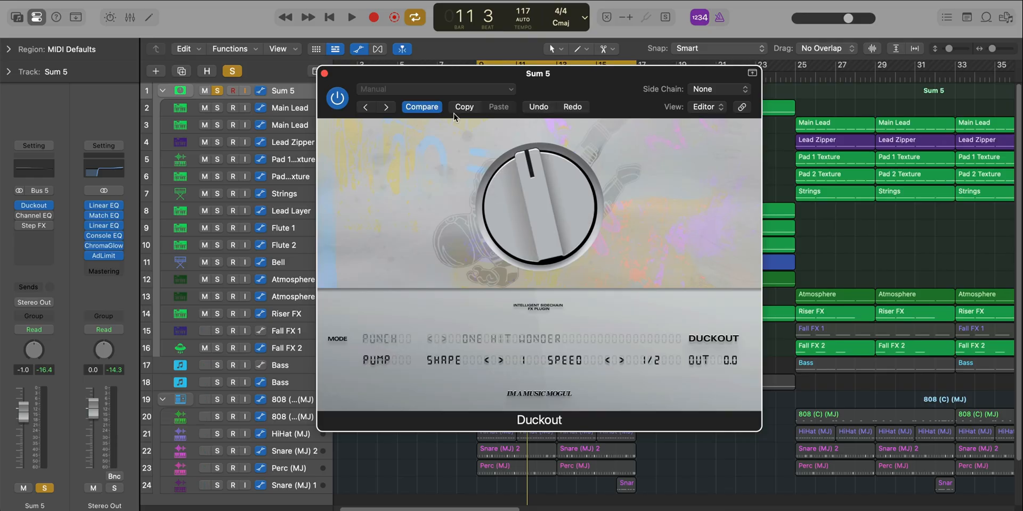
click(324, 74)
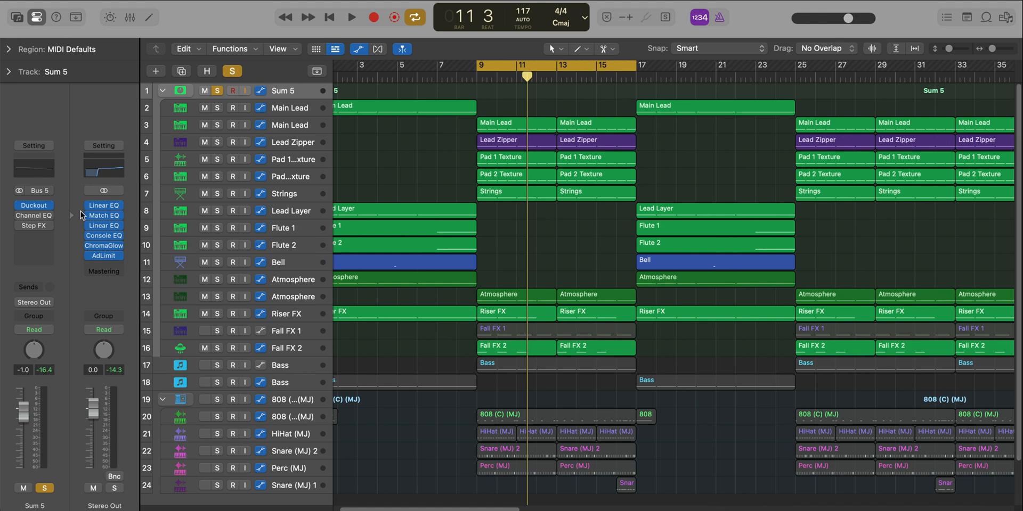
Show Sum 5's Make Darker Channel EQ preset and play the stack with Step FX's Bubbling Shimmer preset switched on
click(35, 216)
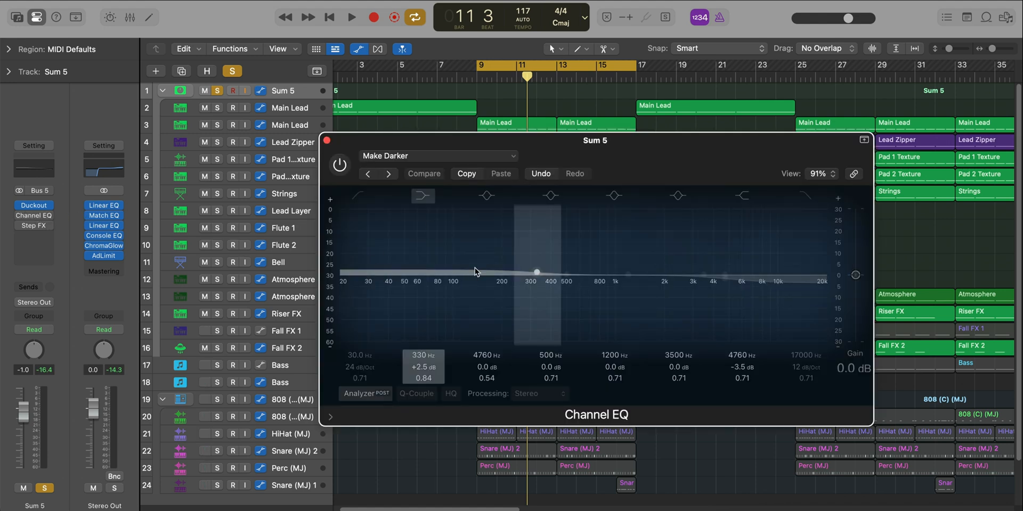
click(327, 141)
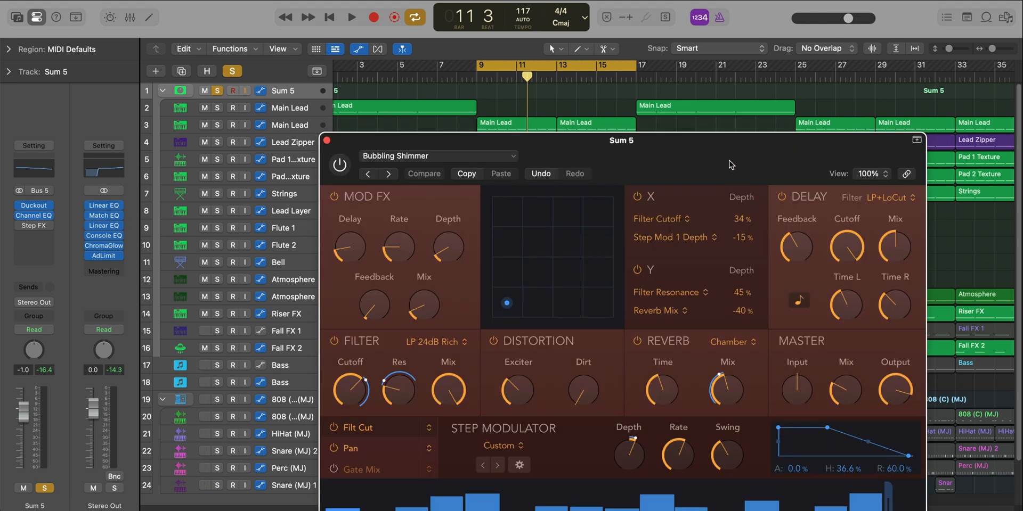
drag(729, 160, 640, 50)
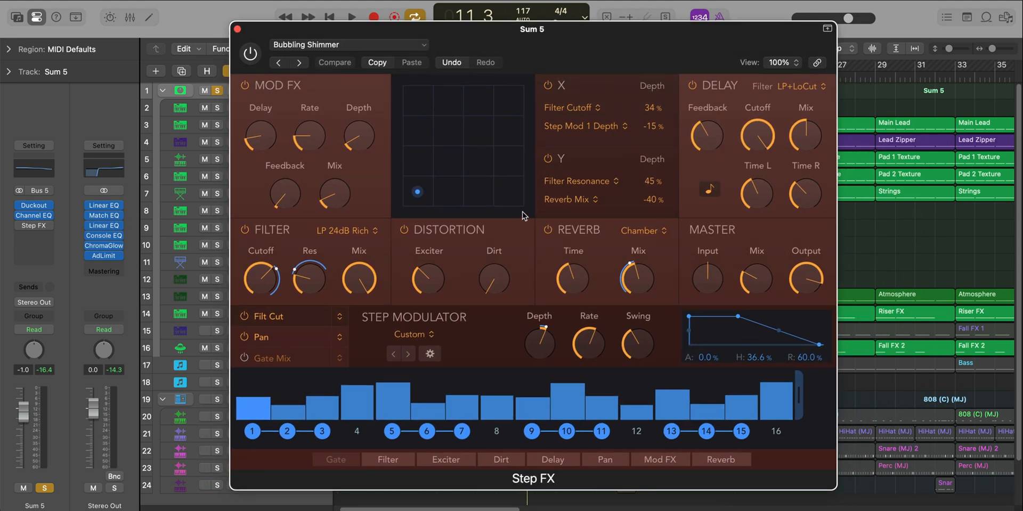
click(256, 55)
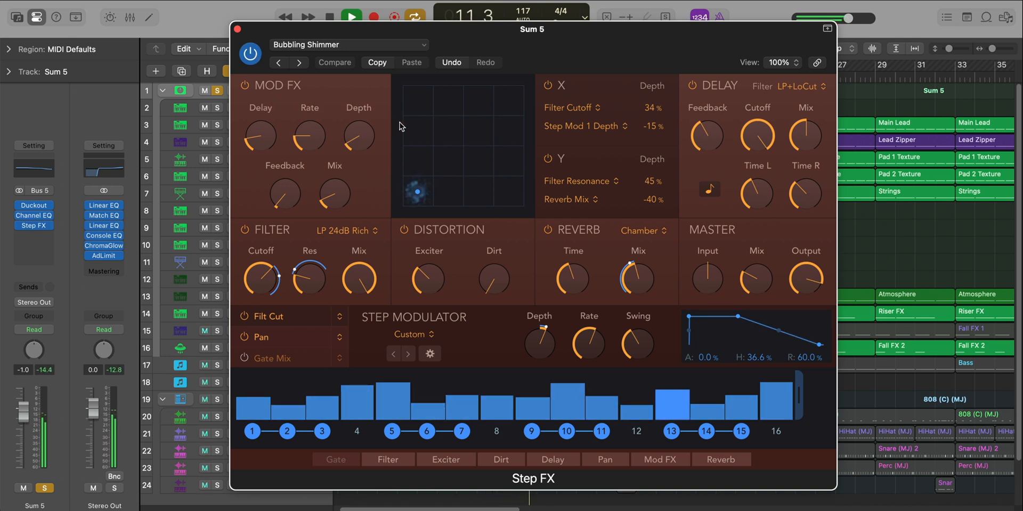
key(space)
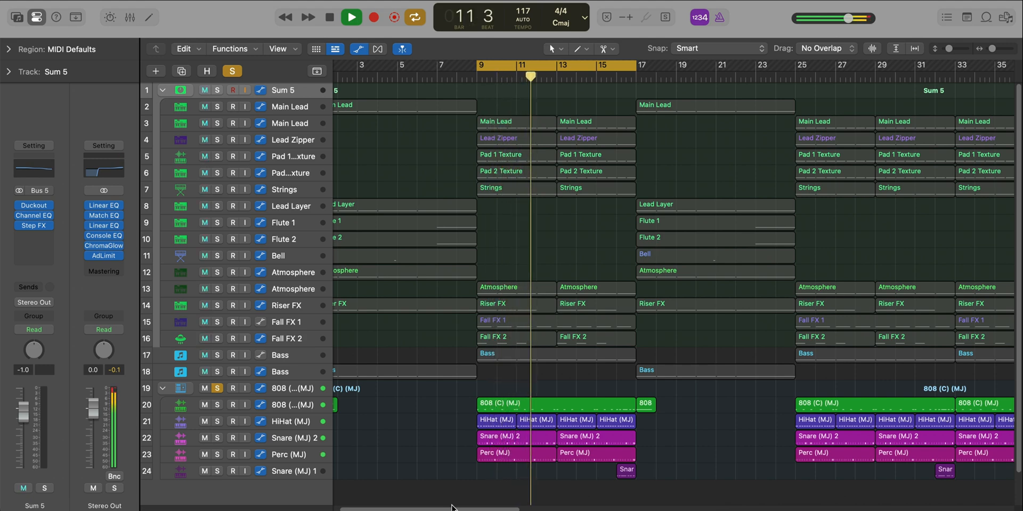
Solo the 808 track within the drum stack and show the notes of its 808 (C) region at bar 9 during playback
scroll(665, 419, up, 3)
scroll(628, 424, down, 5)
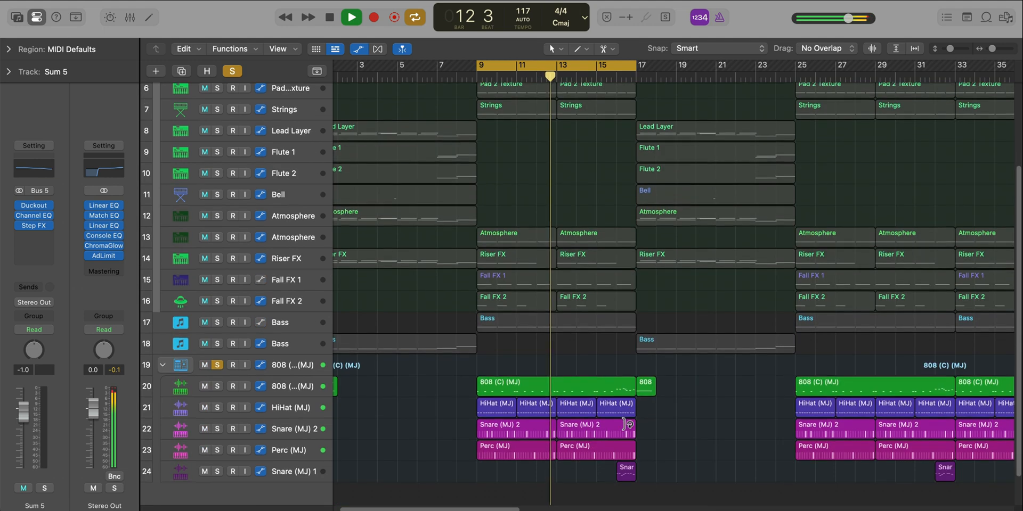
scroll(627, 424, down, 2)
click(519, 347)
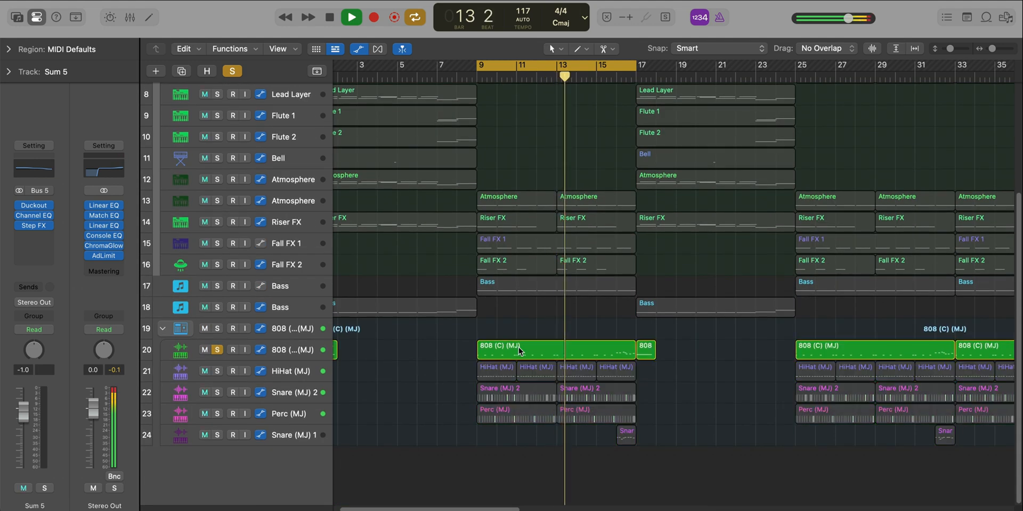
double_click(550, 347)
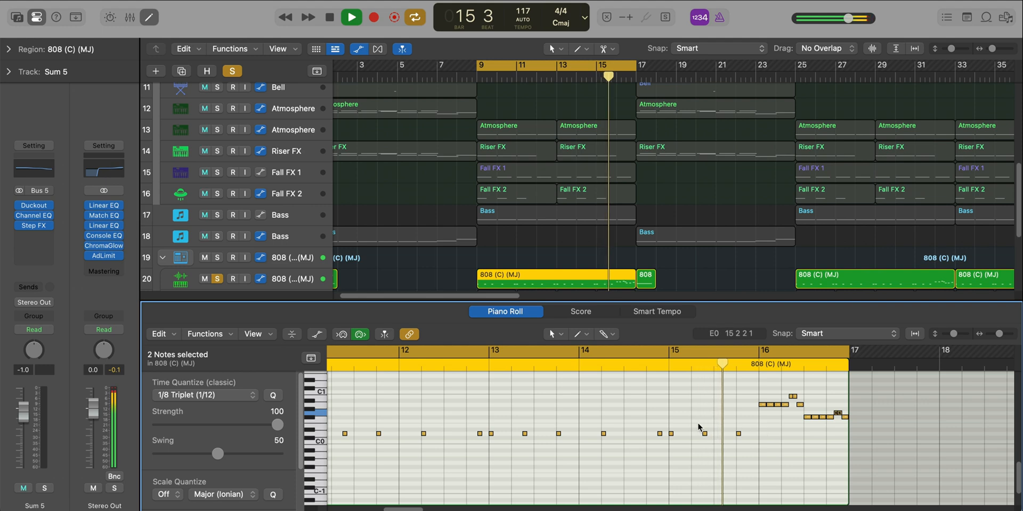
scroll(699, 426, up, 2)
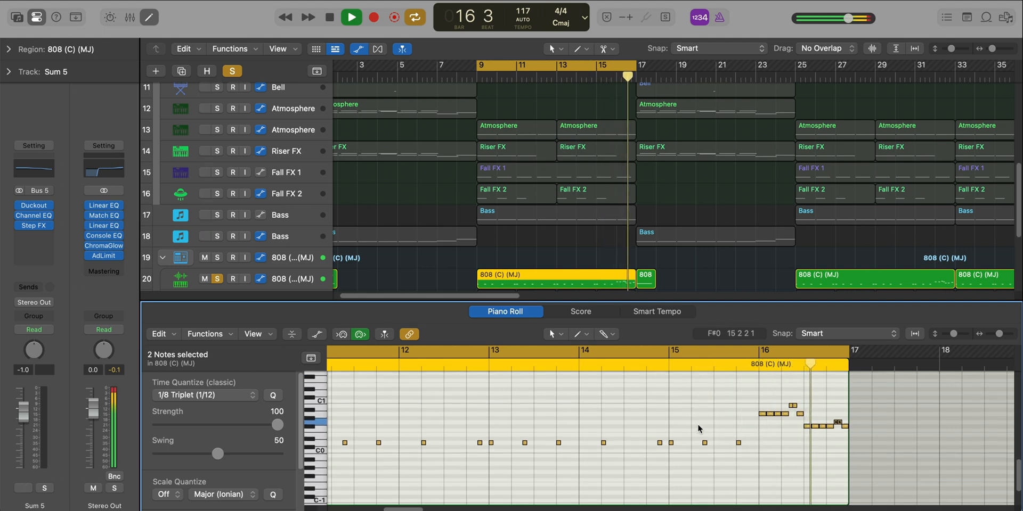
key(p)
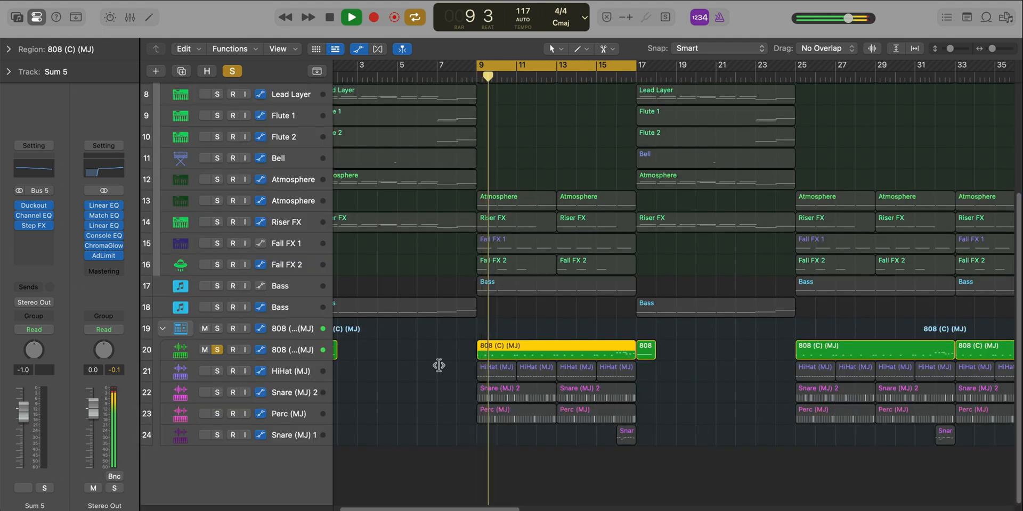
Solo the HiHat track and play it from bar 9 with the first HiHat region's notes shown
click(217, 372)
click(511, 371)
key(space)
key(p)
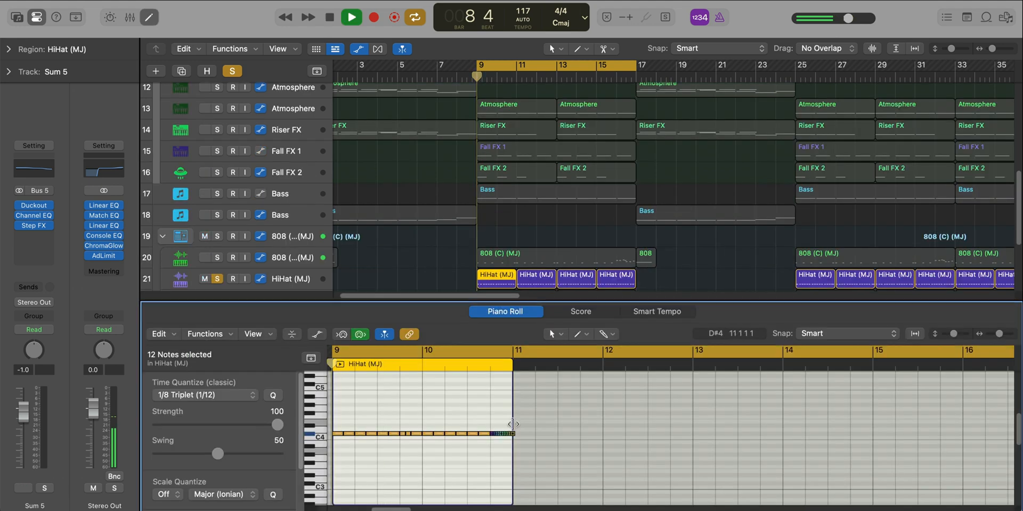
Zoom in on the hi-hat roll just before bar 11 and show the region's automation/MIDI values for its notes
ctrl+alt+click(509, 420)
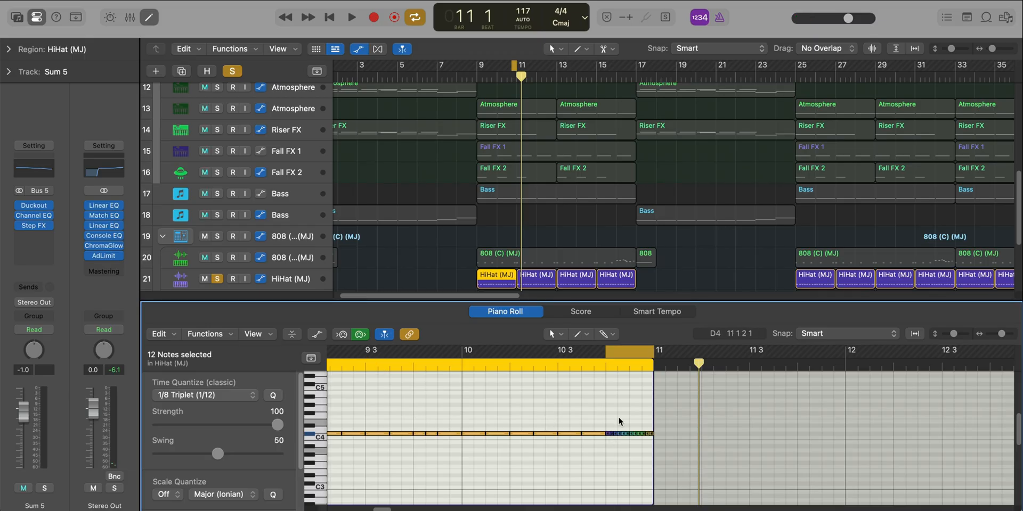
click(317, 336)
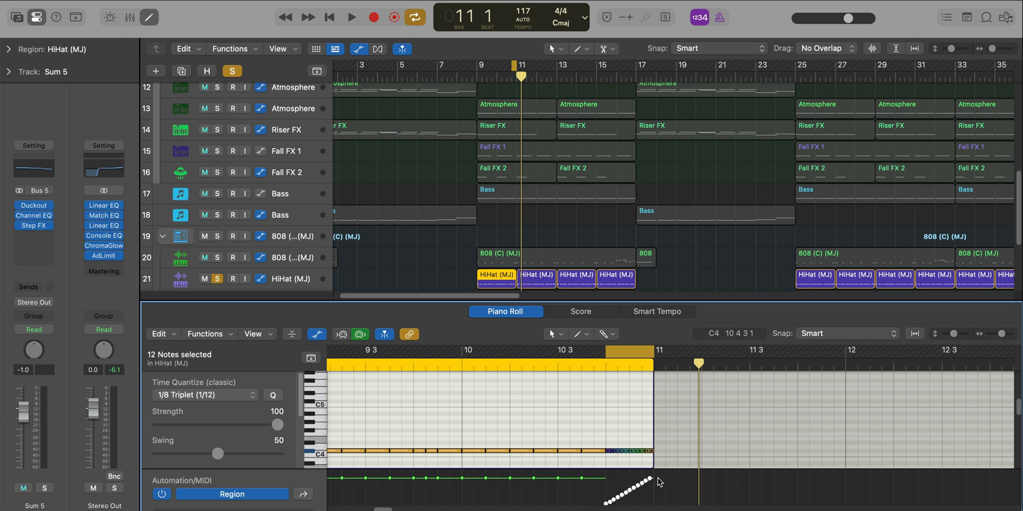
key(space)
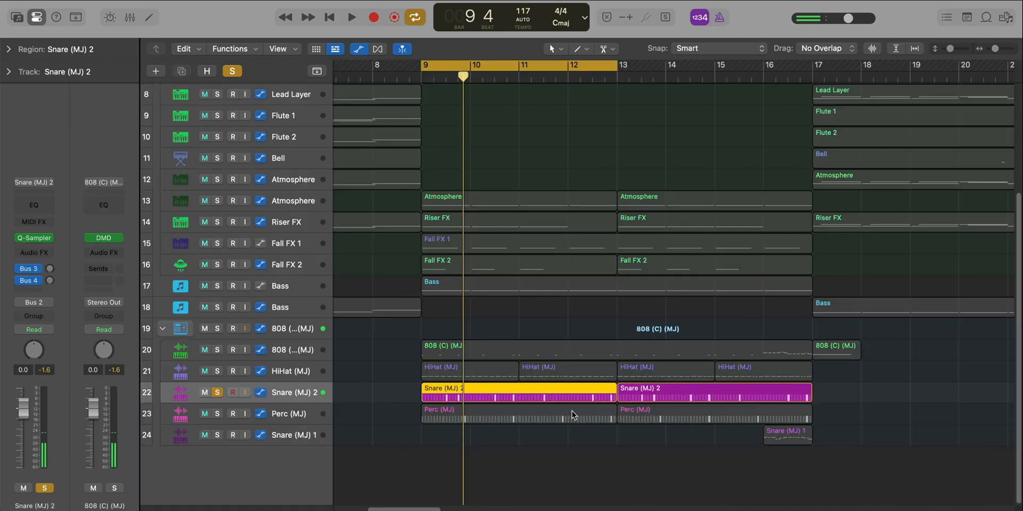
Show the Snare (MJ) 2 pattern from bar 9 in the Step Sequencer and listen to it soloed
double_click(489, 394)
key(space)
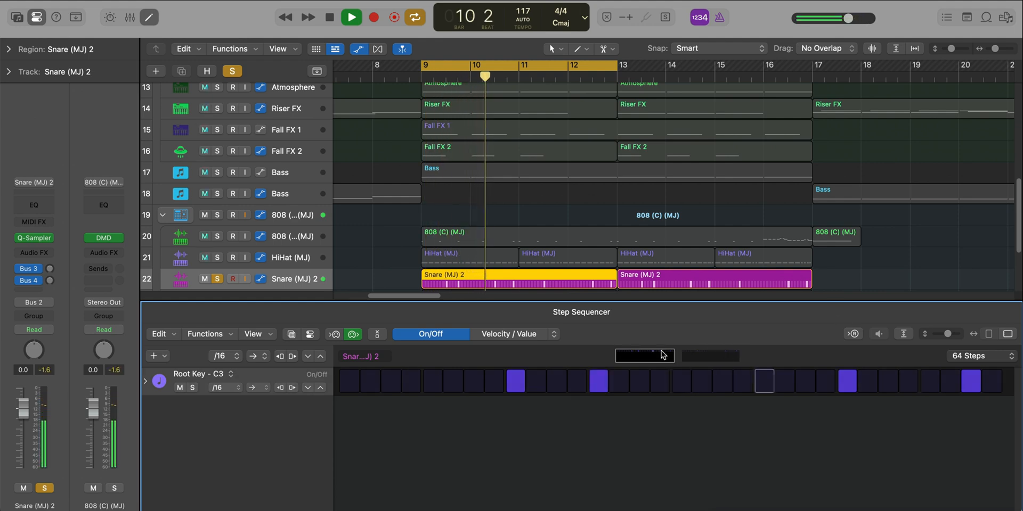
key(x)
key(x)
key(space)
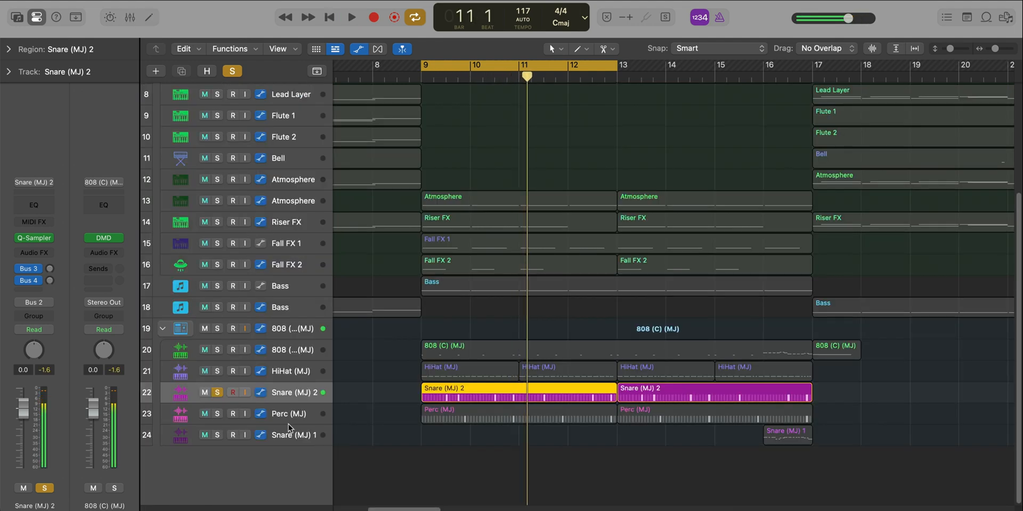
Solo only the Perc track and play its bar 9 pattern with the Step Sequencer open
alt+click(217, 413)
double_click(469, 414)
key(space)
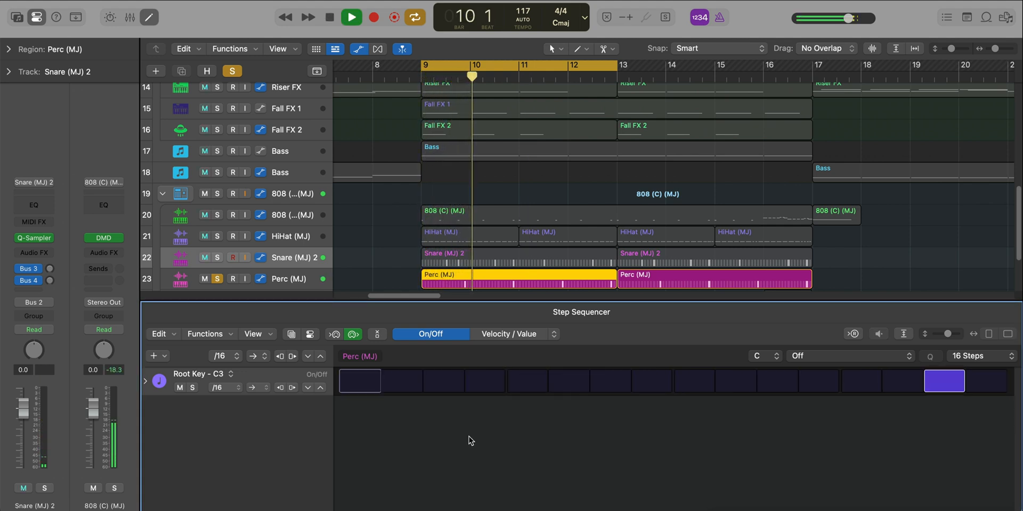
Add Snare (MJ) 2 and HiHat to the soloed Perc track, listen to all three together, and close the editor
click(217, 257)
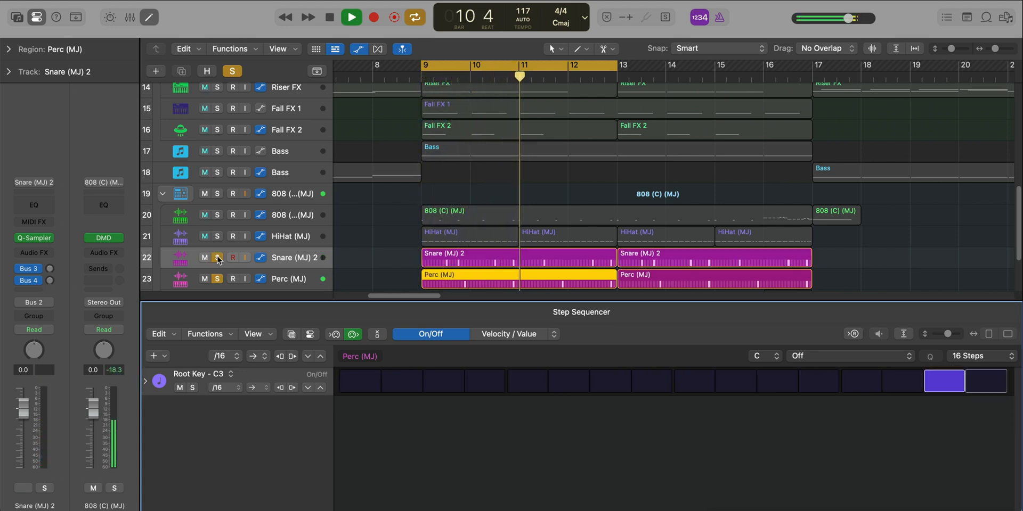
click(217, 236)
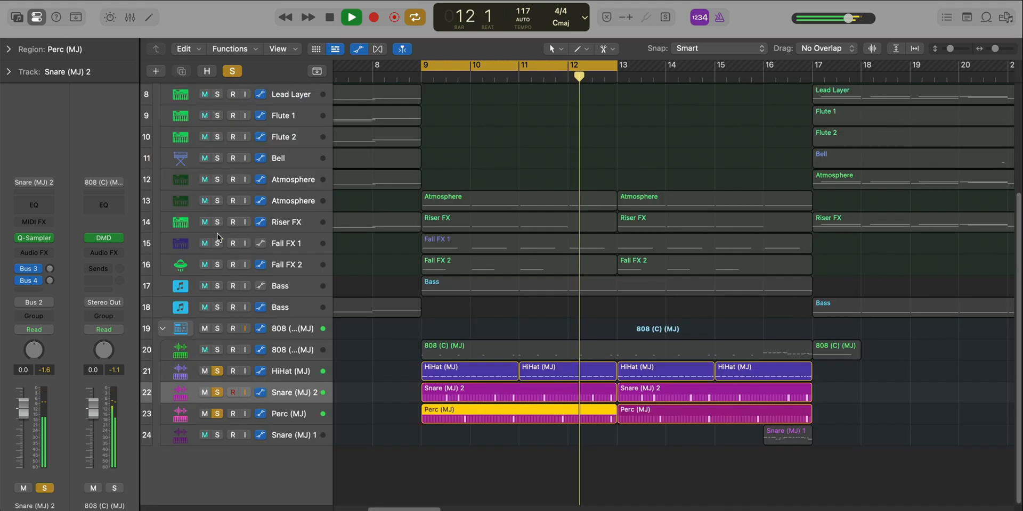
key(e)
key(space)
Solo the Snare (MJ) 1 fill at bar 16 and listen to it looped with its notes shown
click(778, 435)
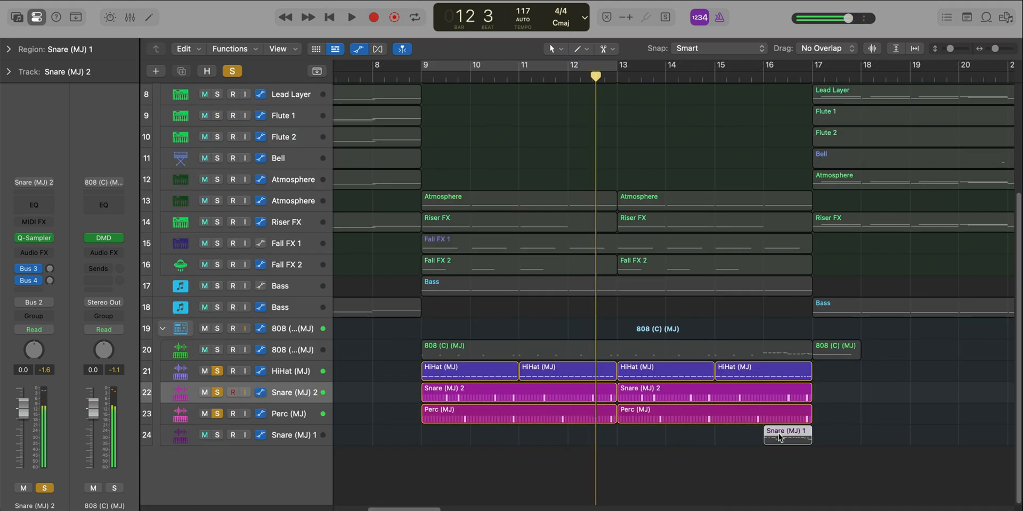
click(217, 435)
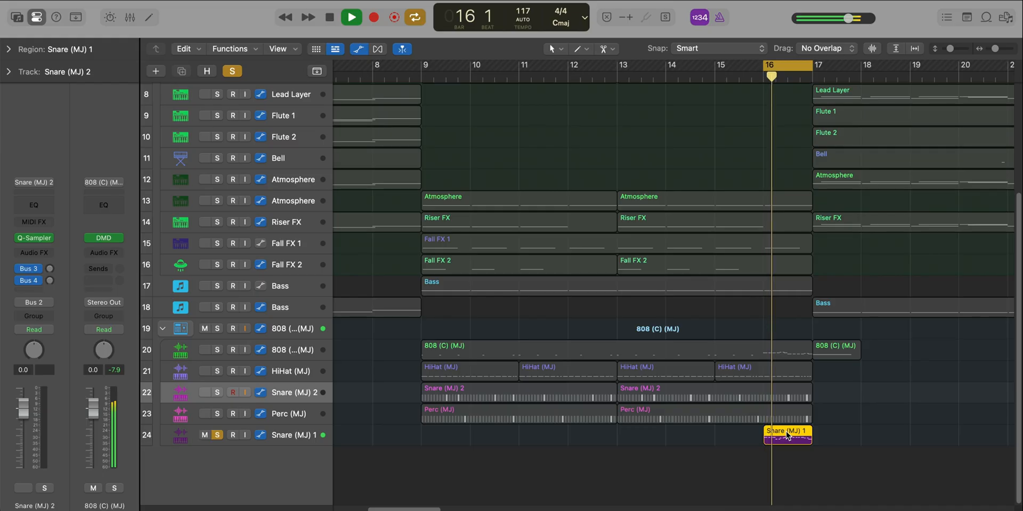
key(e)
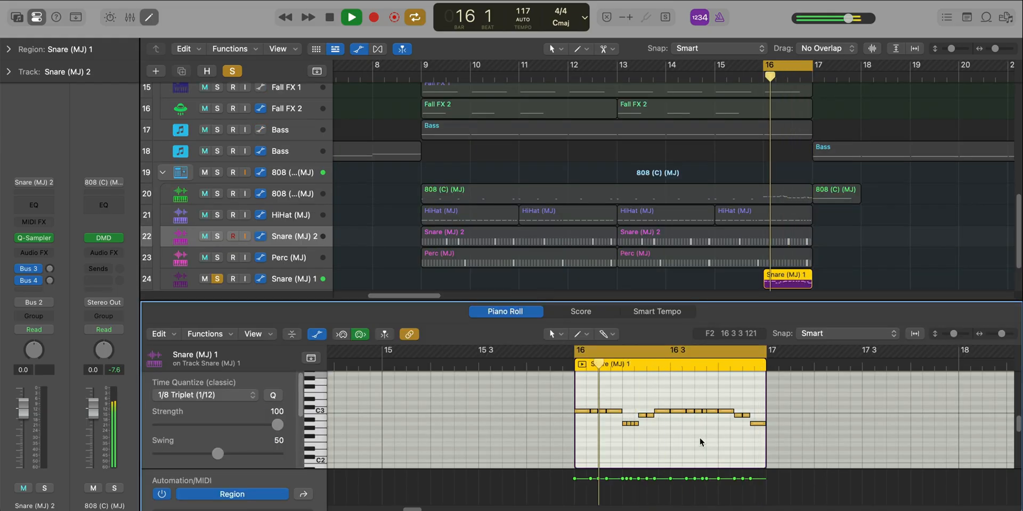
key(space)
Show the 808 (C) (MJ) notes at bar 16, add that track to the soloed Snare (MJ) 1, and listen to both together
drag(622, 423, 622, 421)
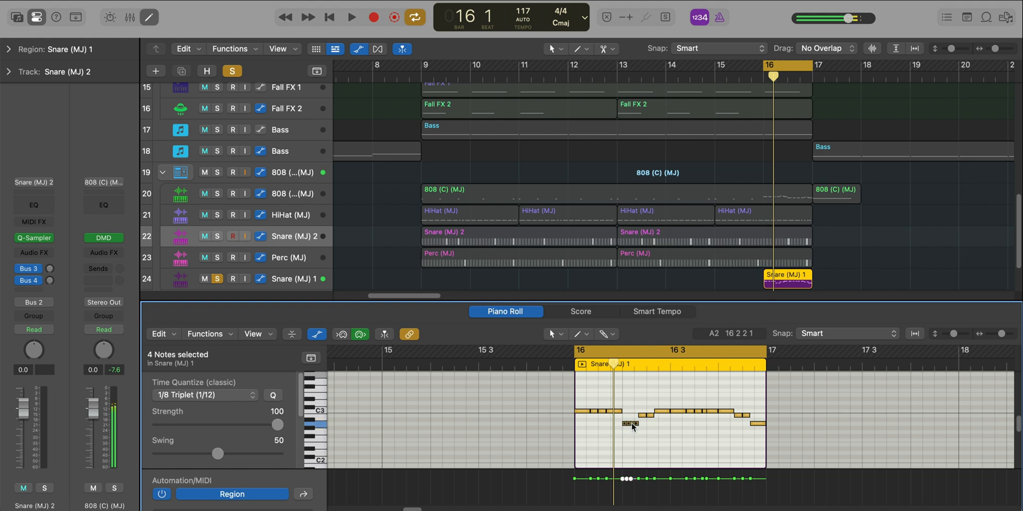
click(771, 200)
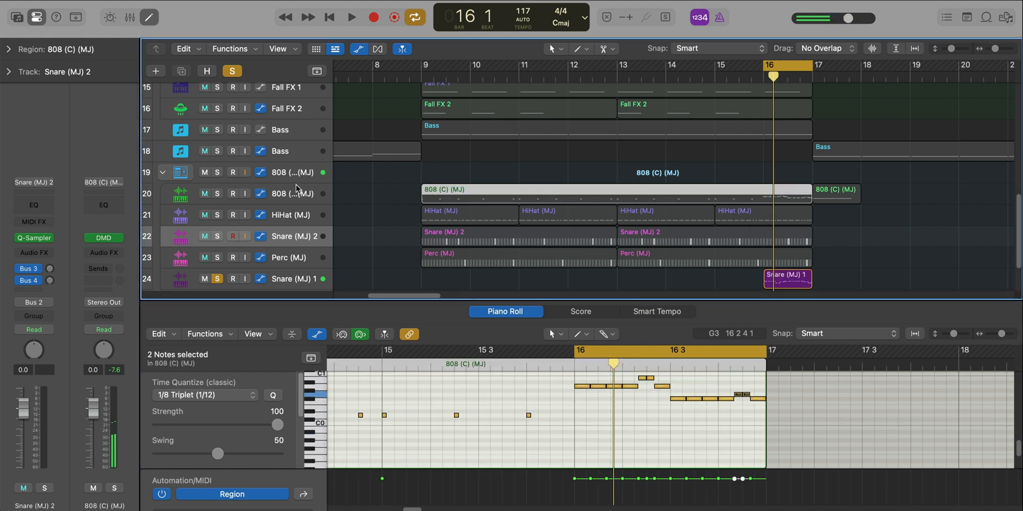
click(217, 194)
key(space)
scroll(682, 415, up, 2)
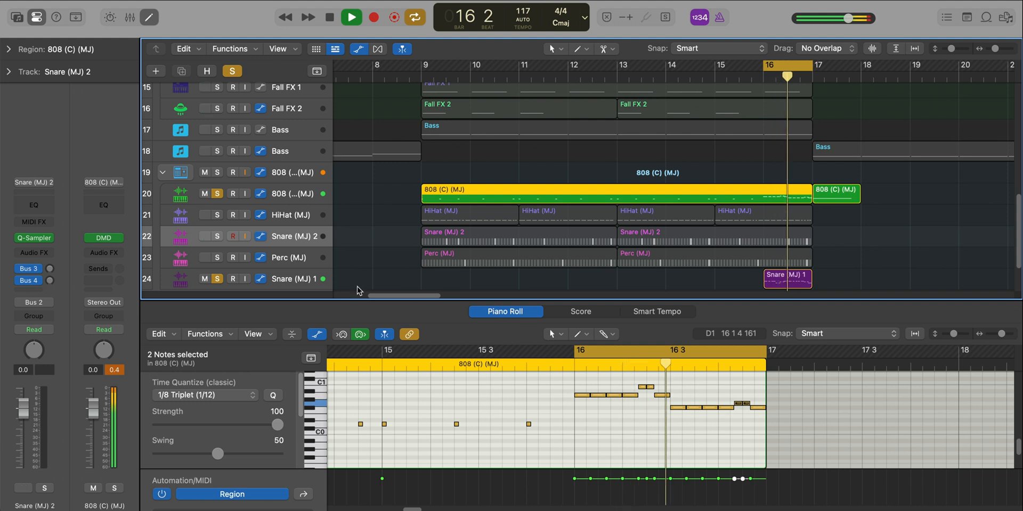
key(space)
Clear the track solos, loop bars 9 to 17, play the full mix, and close the editor
click(217, 172)
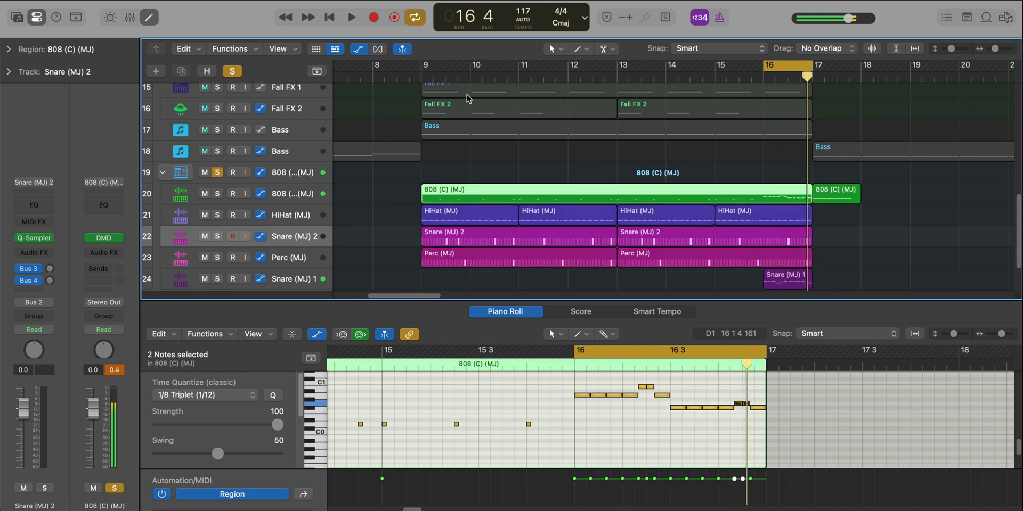
drag(421, 63, 825, 70)
click(218, 174)
key(space)
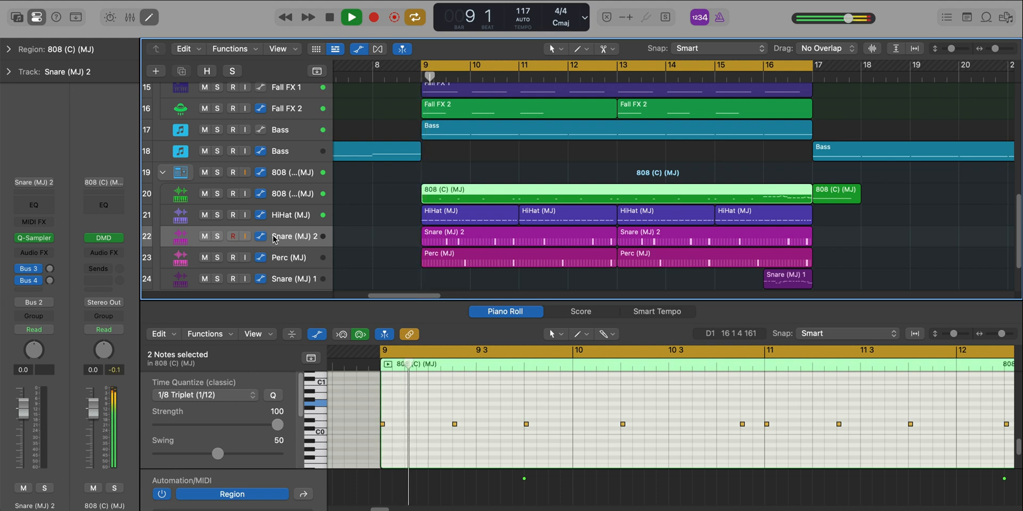
key(p)
Show the whole arrangement of all 24 tracks, turn off the cycle, and listen on into the bar 17 section
scroll(421, 416, down, 3)
scroll(421, 416, down, 5)
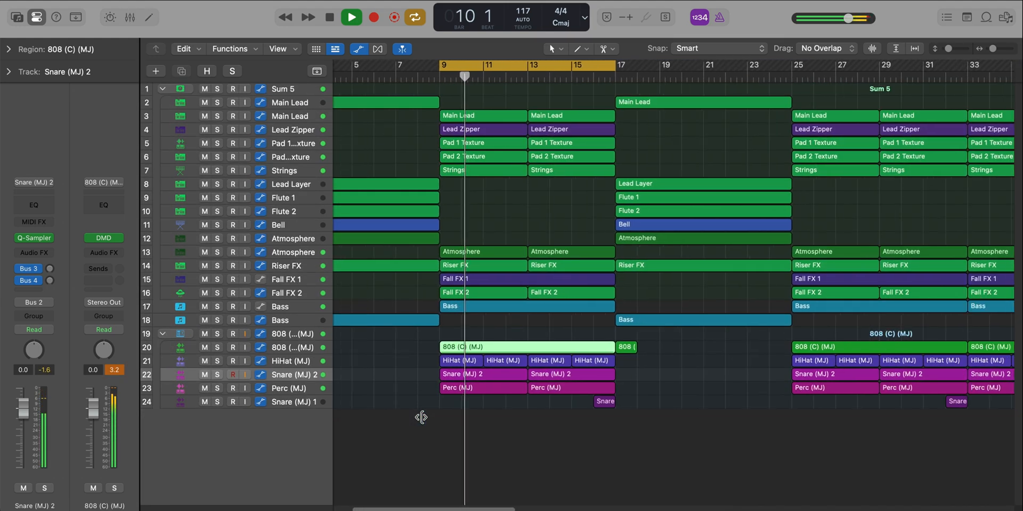
scroll(421, 417, down, 3)
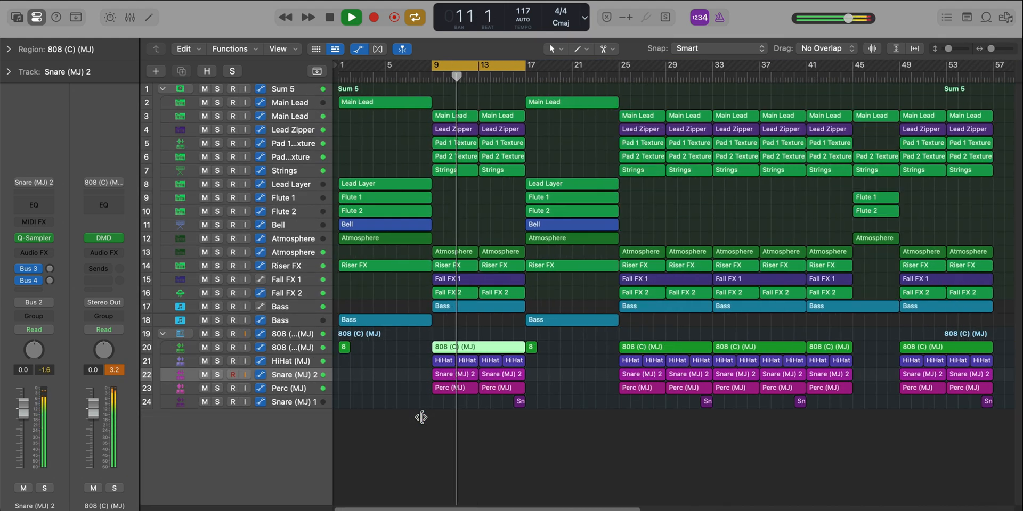
scroll(421, 417, down, 1)
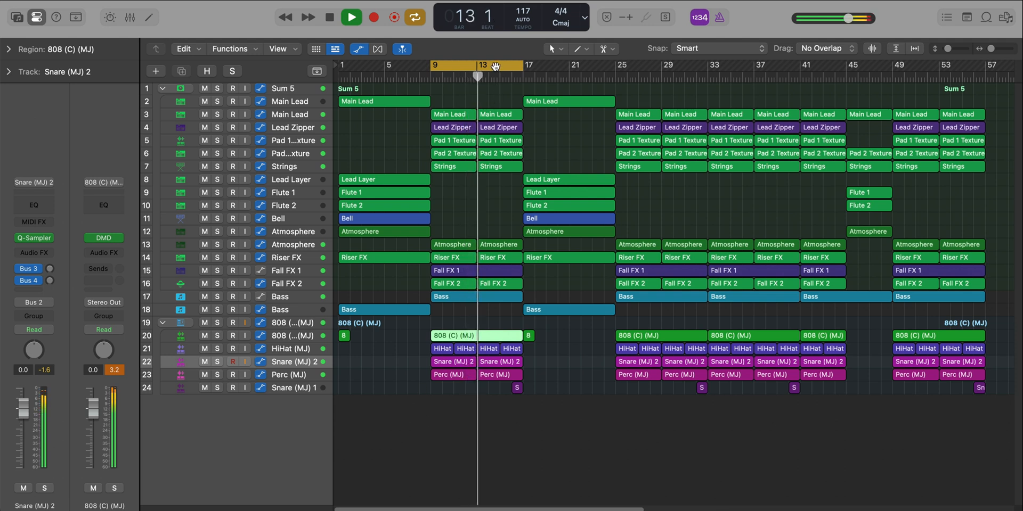
key(c)
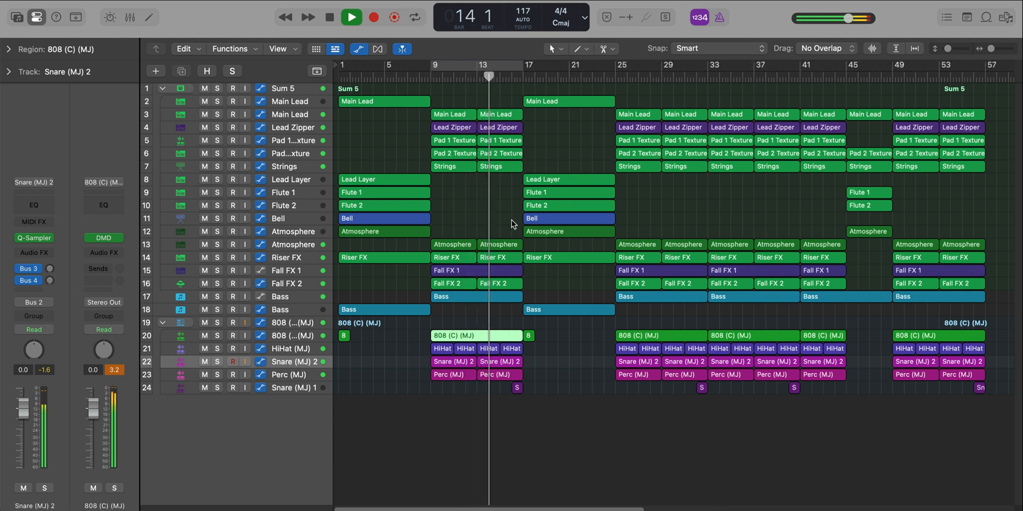
click(473, 188)
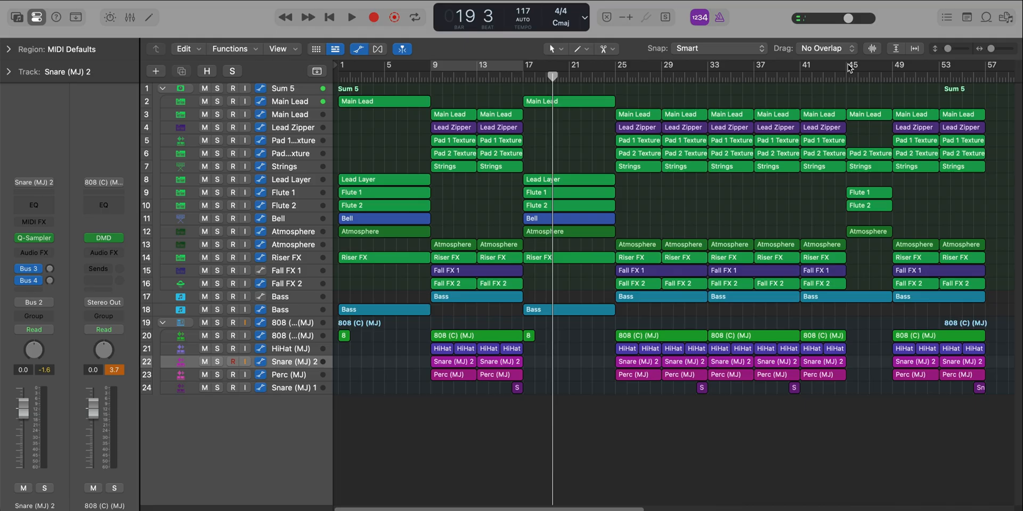
Loop bars 45 to 49 and listen to the section with the Flute 1 region's notes open in the Piano Roll
drag(850, 68, 891, 75)
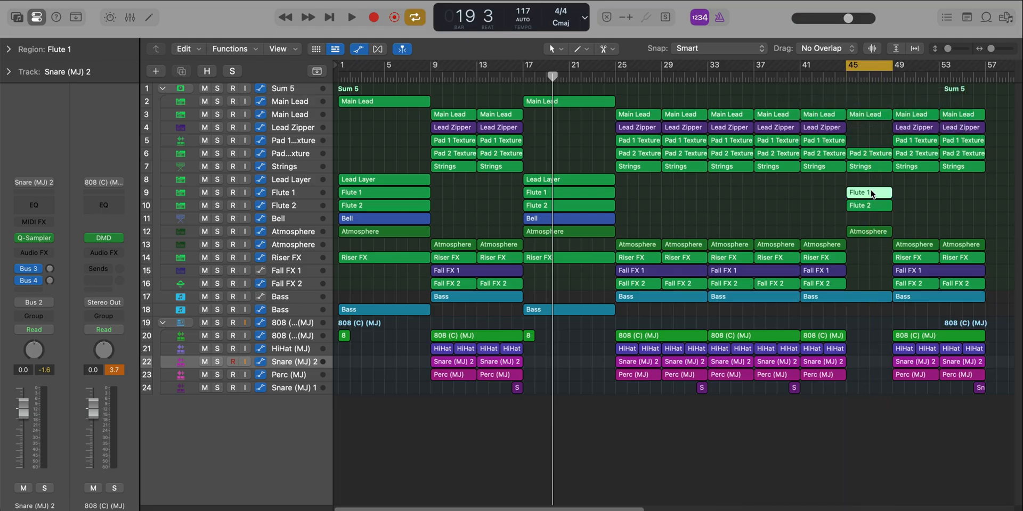
double_click(871, 194)
key(super+Left)
key(super+Left)
key(super+Left)
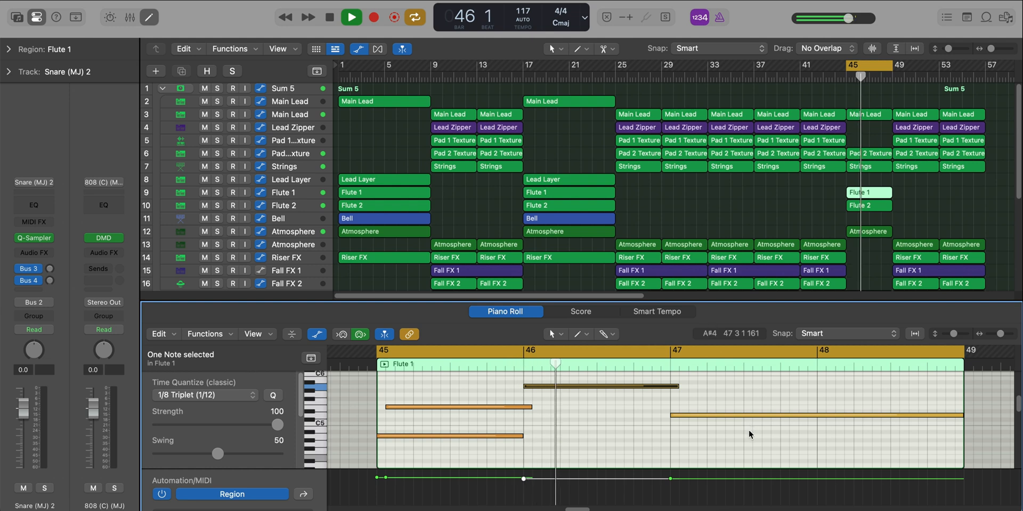
Hide the Piano Roll's automation area and examine the Flute 1 notes from bar 45 to 49 during playback
click(318, 335)
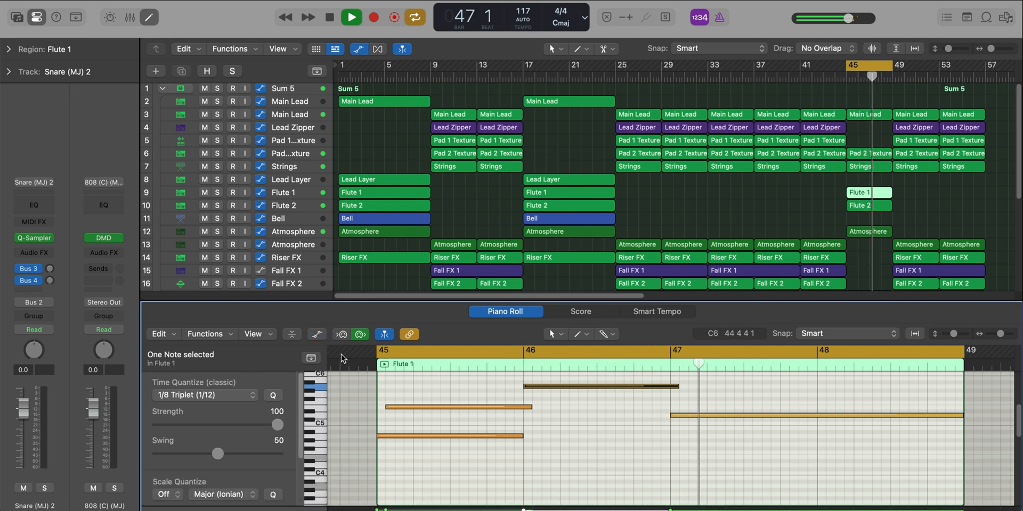
scroll(612, 445, down, 3)
scroll(611, 444, up, 3)
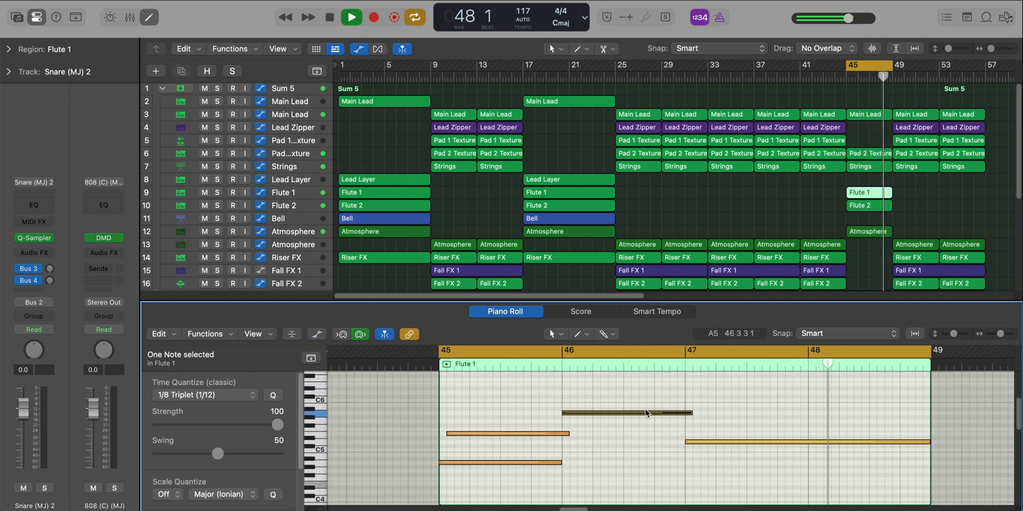
key(c)
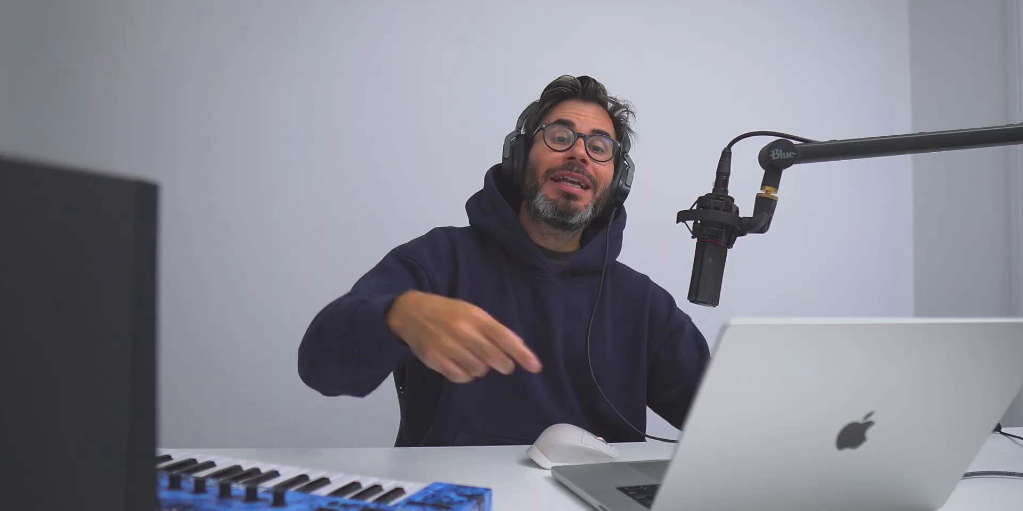